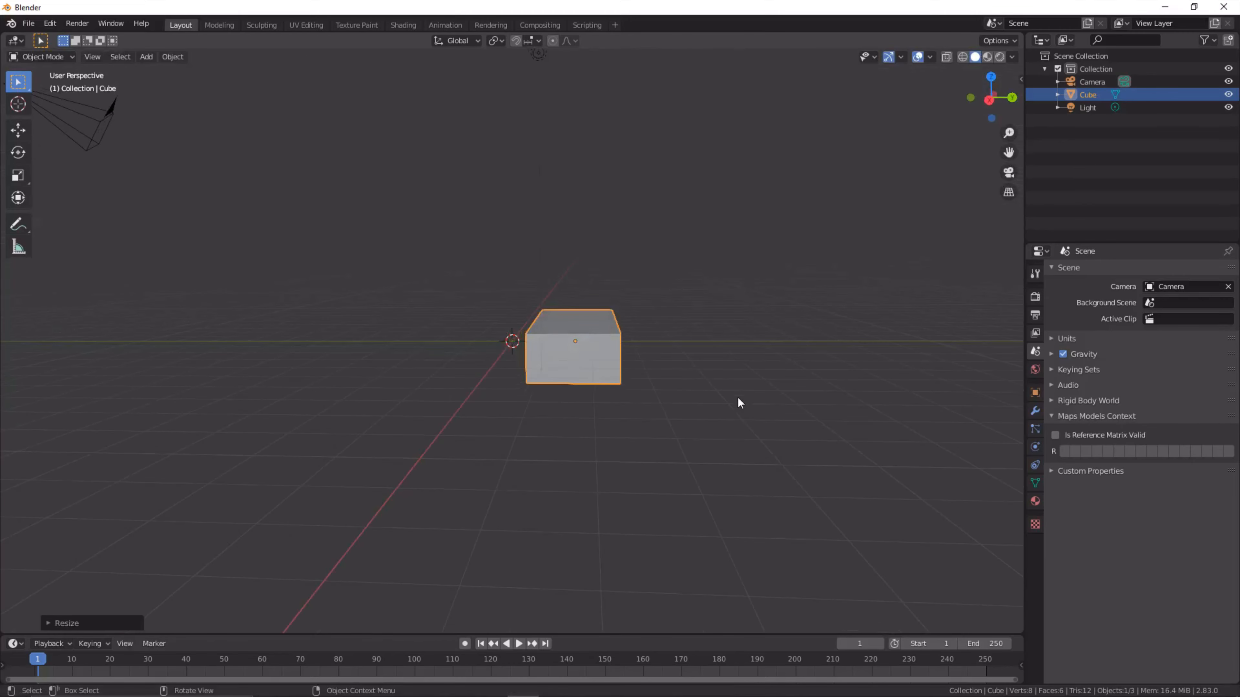
- Duplicate the box and offset the copy about 1.55 m along Y and 0.69 m upward as the second stair
{"action": "key", "text": "shift+d"}
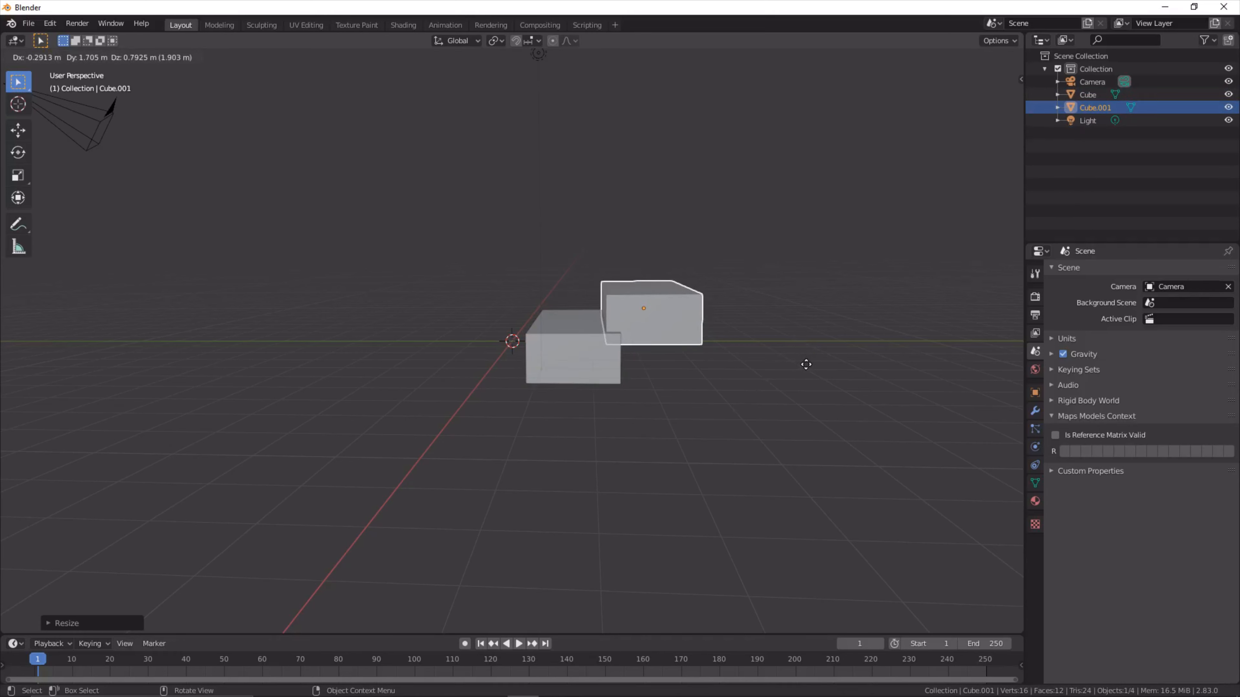
{"action": "key", "text": "shift+x"}
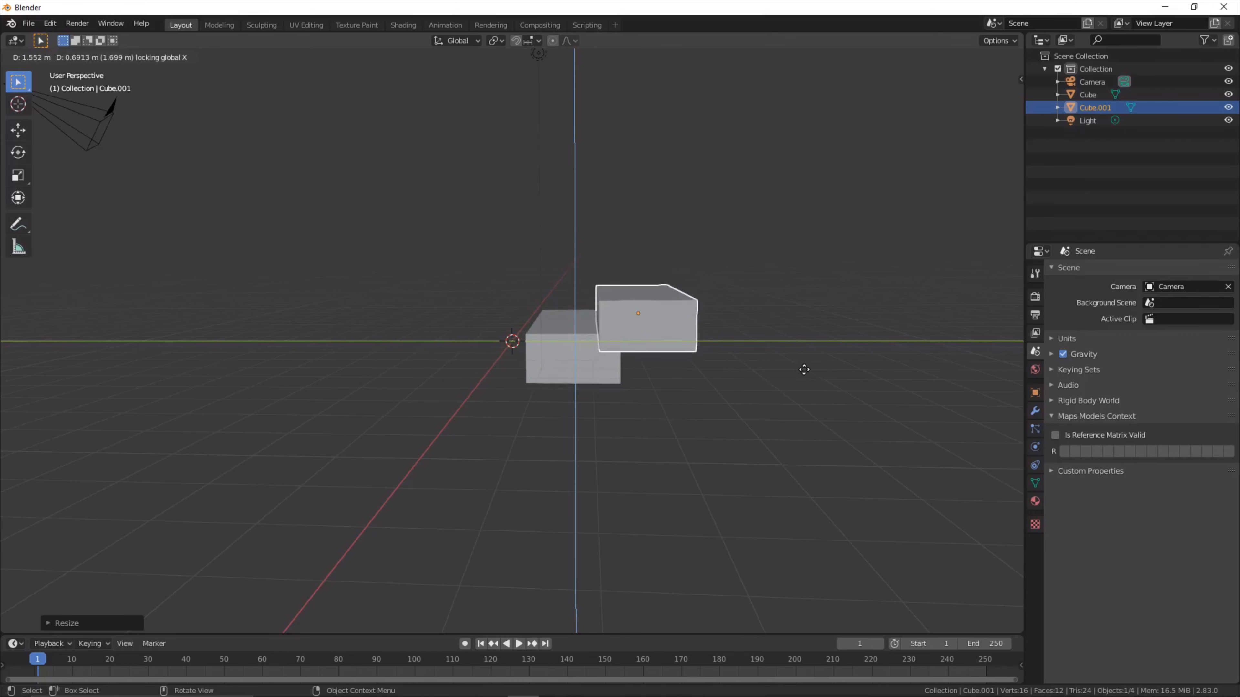
{"action": "left_click", "coordinate": [804, 370]}
- Duplicate the second stair block and place the copy about 1.7 m further along Y and 0.66 m higher, keeping X locked
{"action": "middle_click_drag", "start_coordinate": [762, 330], "coordinate": [621, 284]}
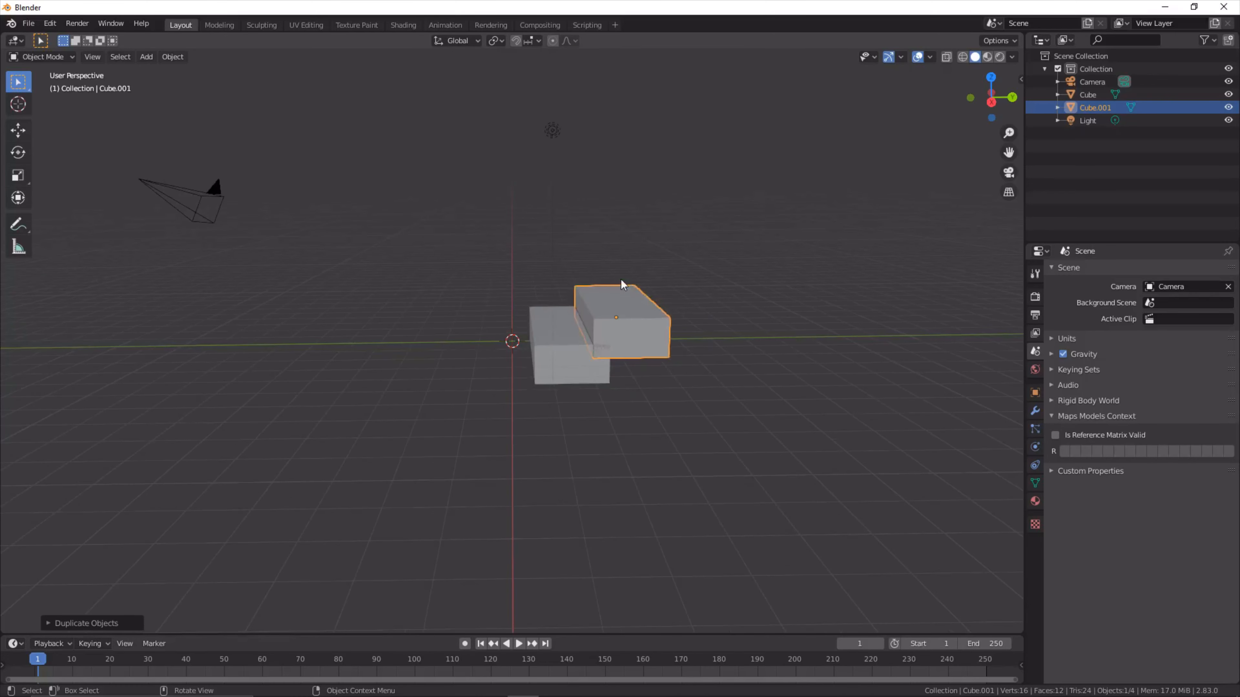
{"action": "key", "text": "ctrl"}
{"action": "key", "text": "shift"}
{"action": "key", "text": "shift+d"}
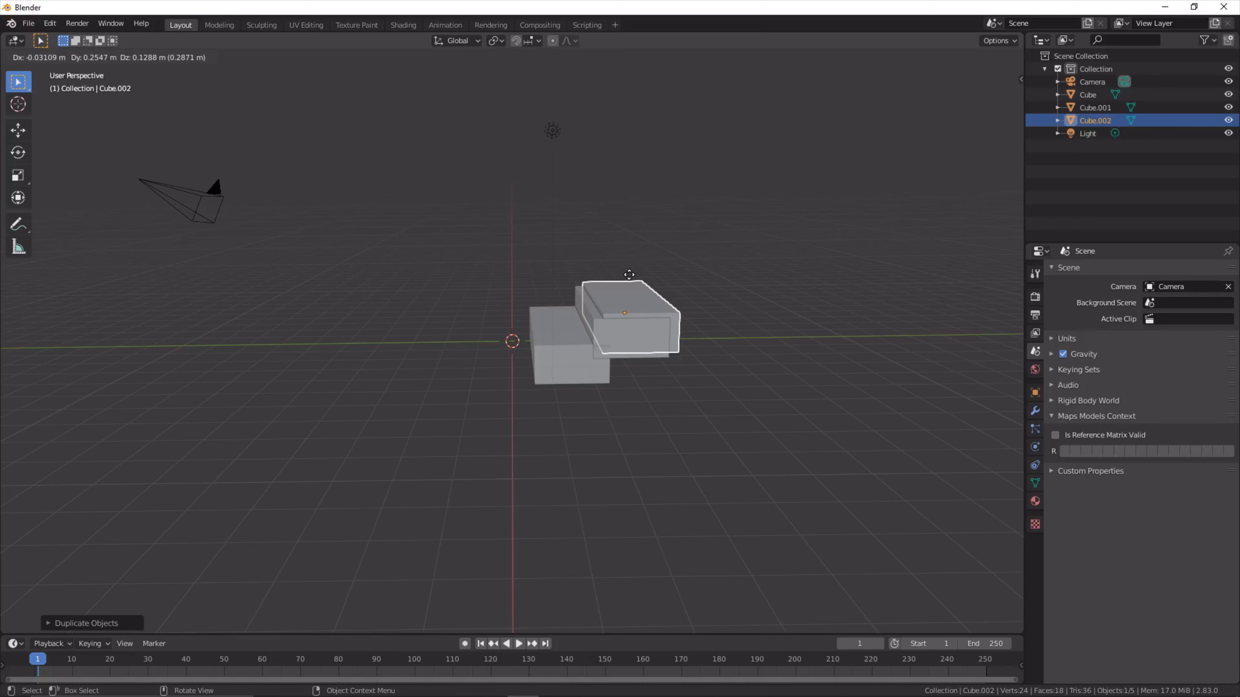
{"action": "key", "text": "shift"}
{"action": "key", "text": "shift+x"}
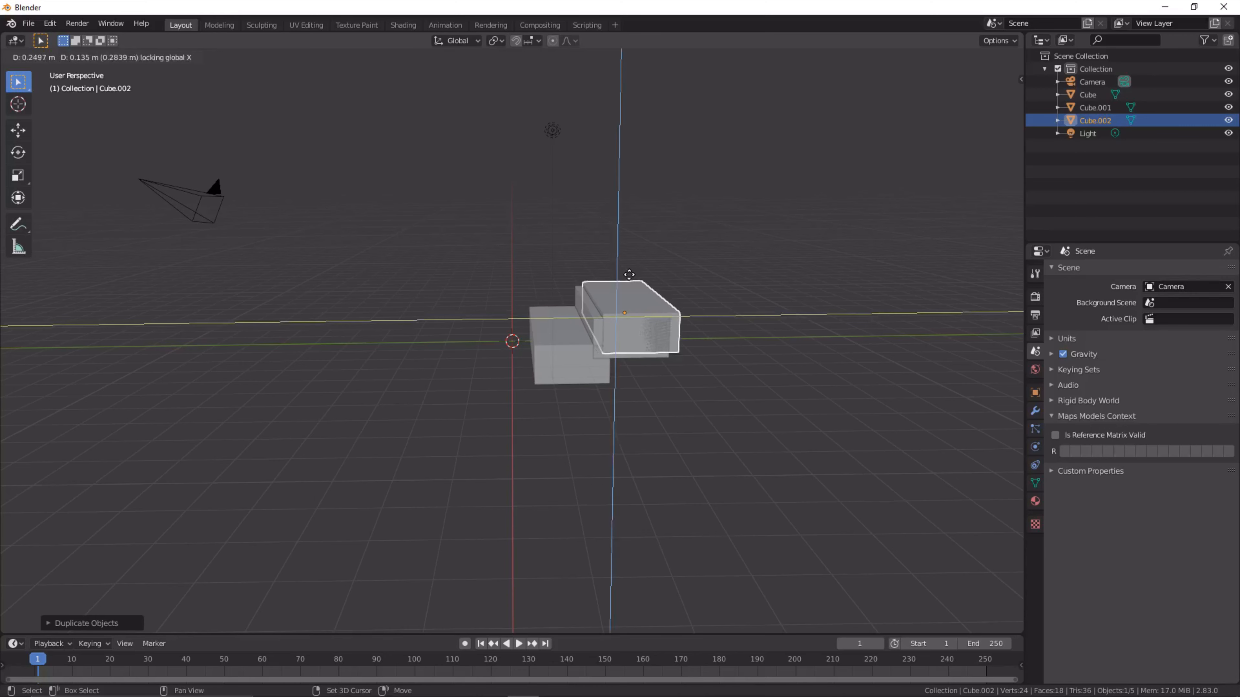
{"action": "left_click", "coordinate": [680, 258]}
- Duplicate the third stair block and place the copy further along Y and higher as the fourth stair, keeping X locked
{"action": "middle_click_drag", "start_coordinate": [679, 259], "coordinate": [665, 263]}
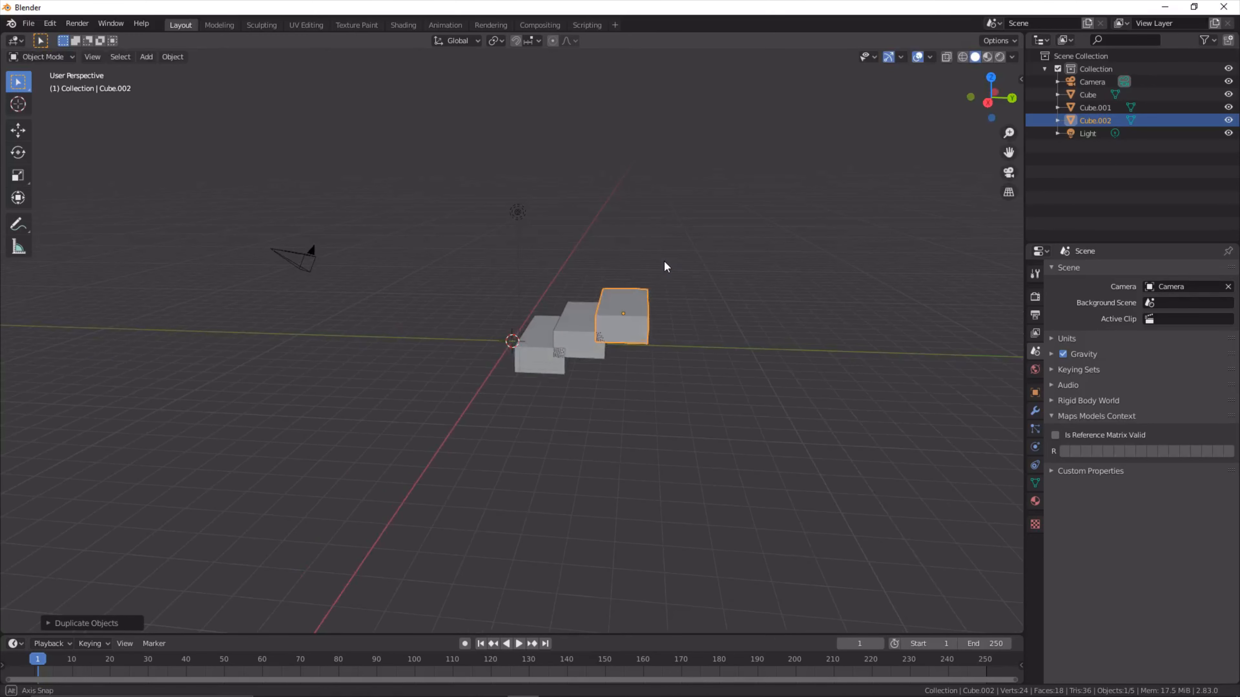
{"action": "right_click", "coordinate": [671, 257]}
{"action": "left_click", "coordinate": [784, 220]}
{"action": "middle_click_drag", "start_coordinate": [784, 220], "coordinate": [789, 227]}
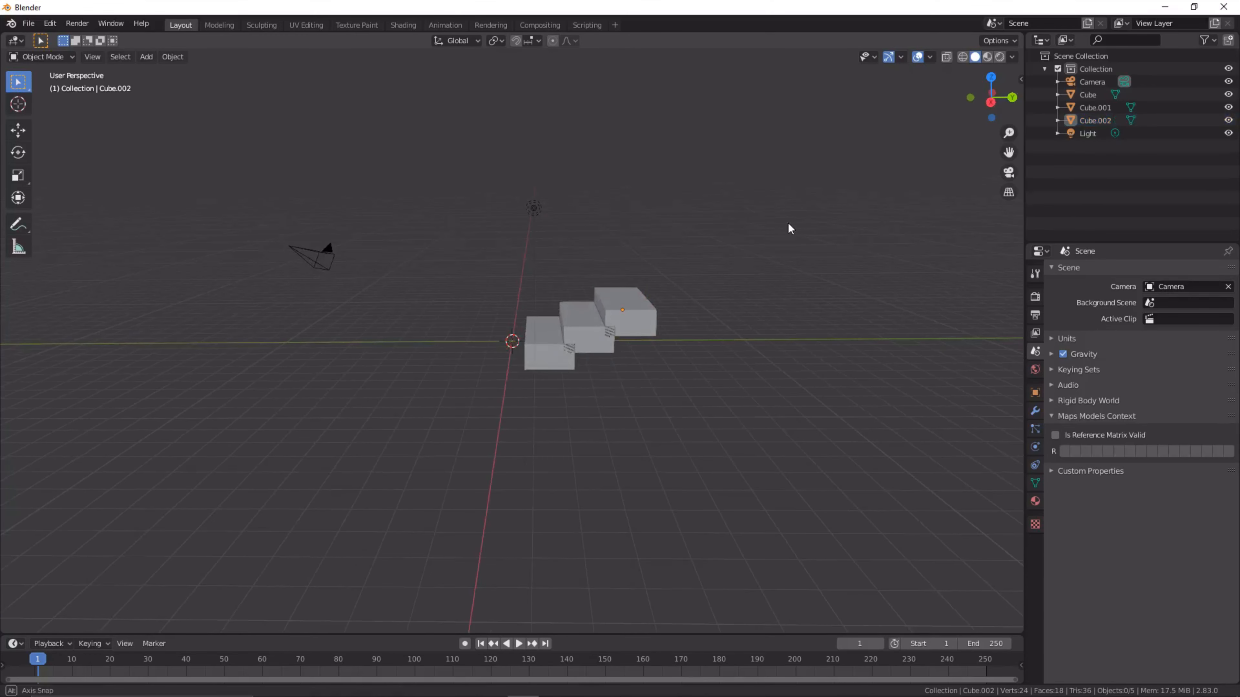
{"action": "left_click", "coordinate": [618, 331]}
{"action": "key", "text": "shift+d"}
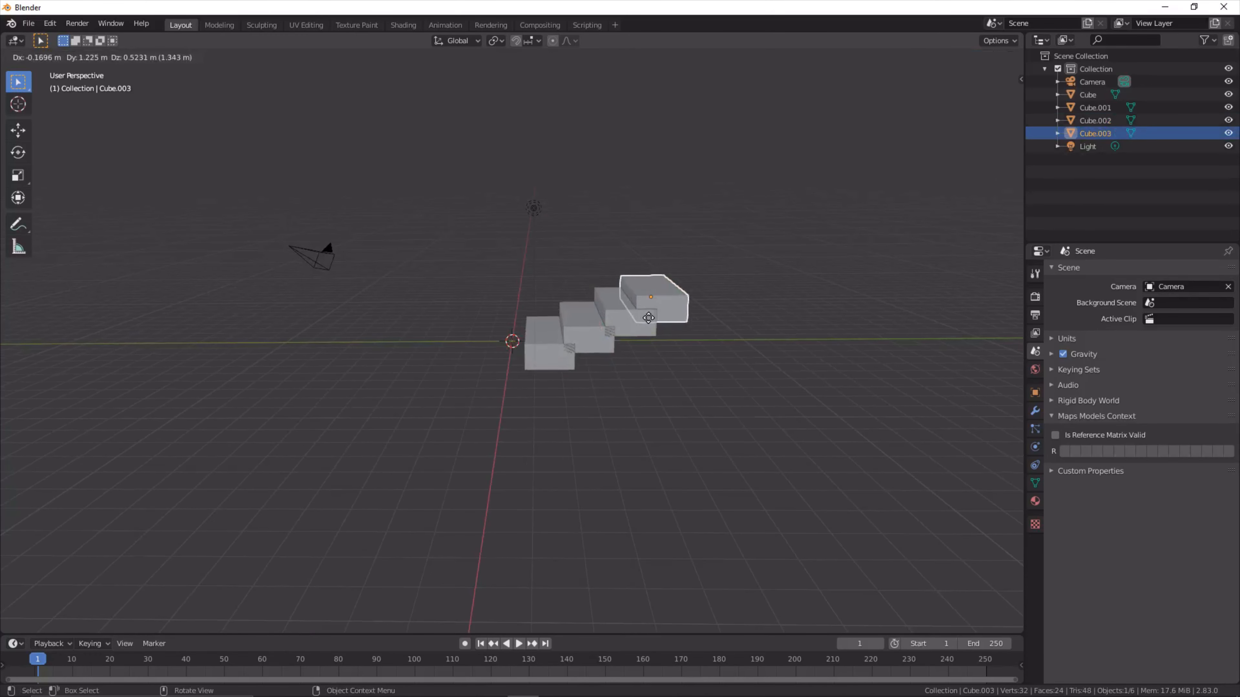
{"action": "key", "text": "shift+x"}
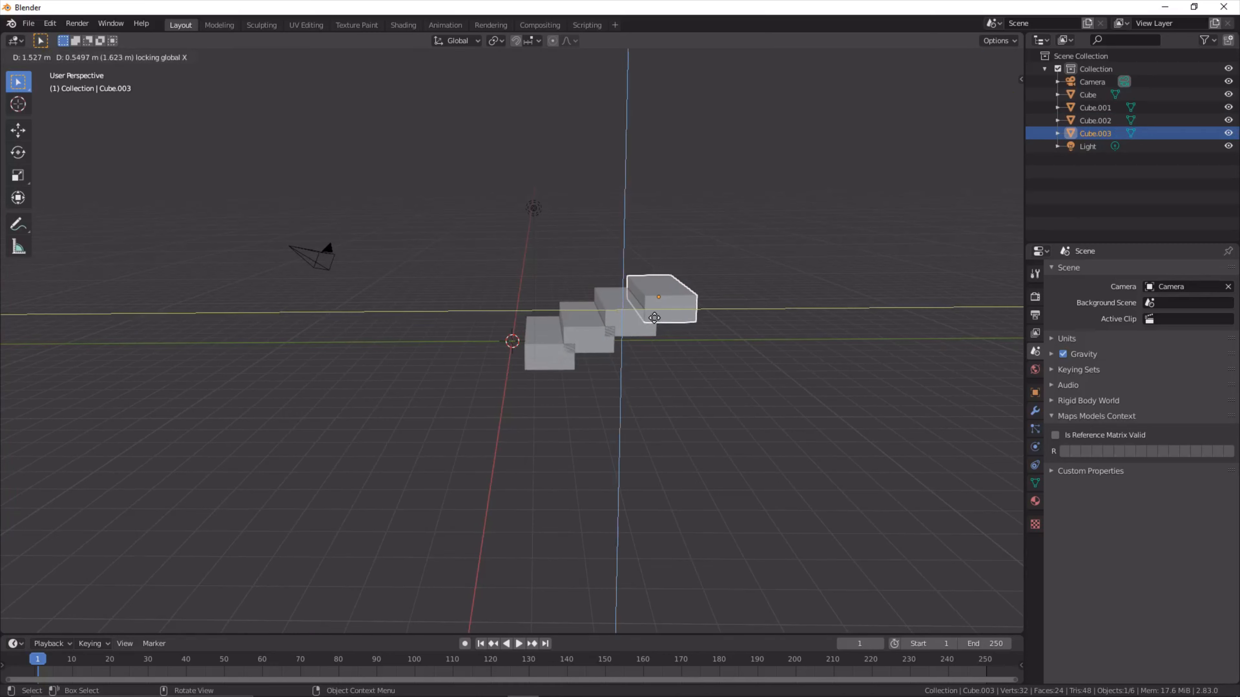
{"action": "left_click", "coordinate": [659, 313]}
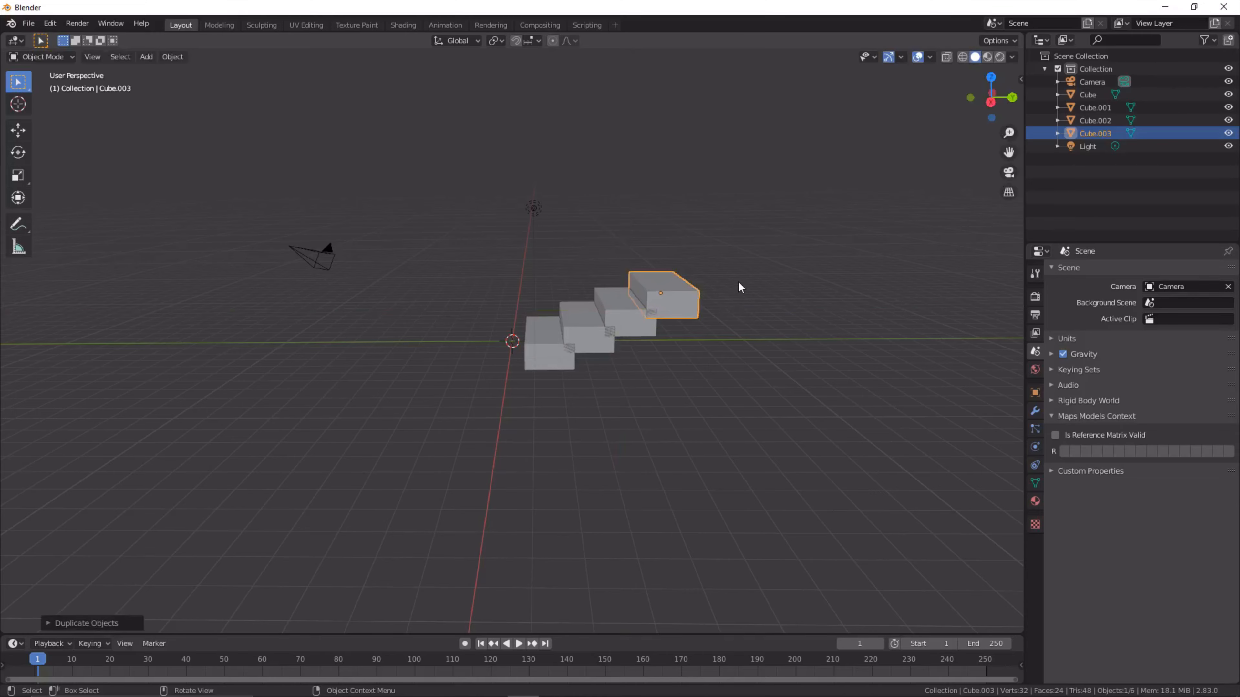
- Add a mesh plane and lower it along Z toward the base of the lowest stair
{"action": "left_click", "coordinate": [739, 283]}
{"action": "middle_click_drag", "start_coordinate": [739, 283], "coordinate": [718, 307]}
{"action": "key", "text": "shift+a"}
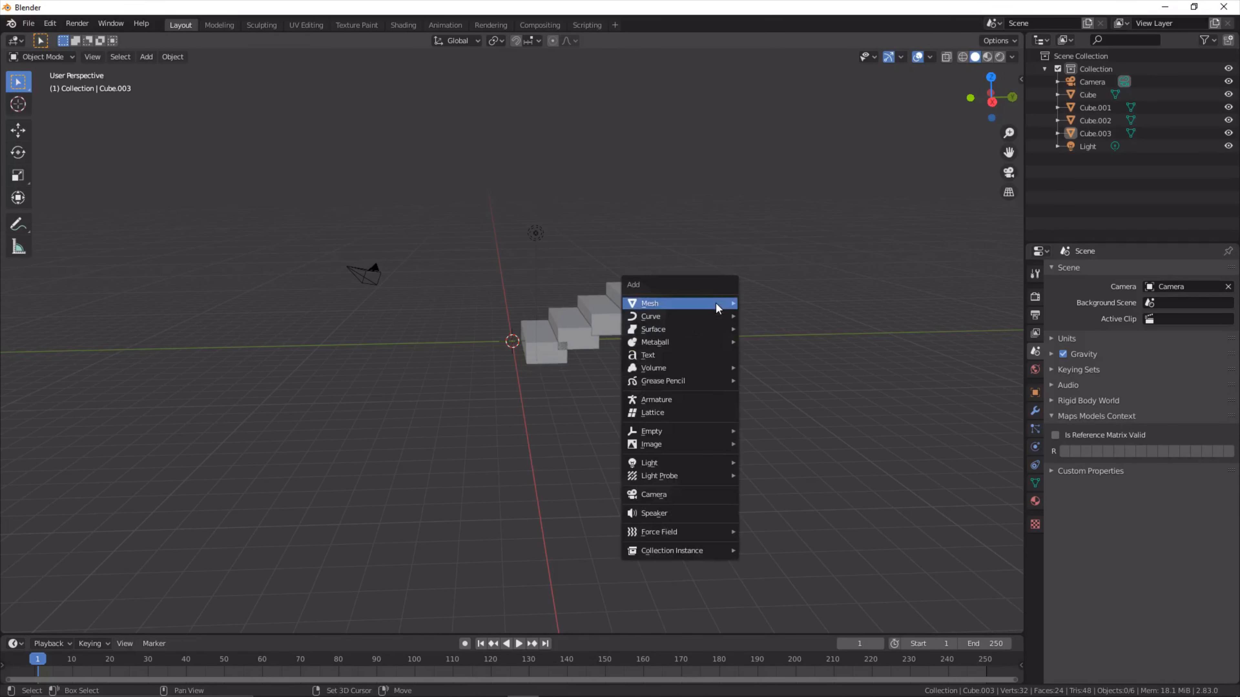
{"action": "mouse_move", "coordinate": [719, 305]}
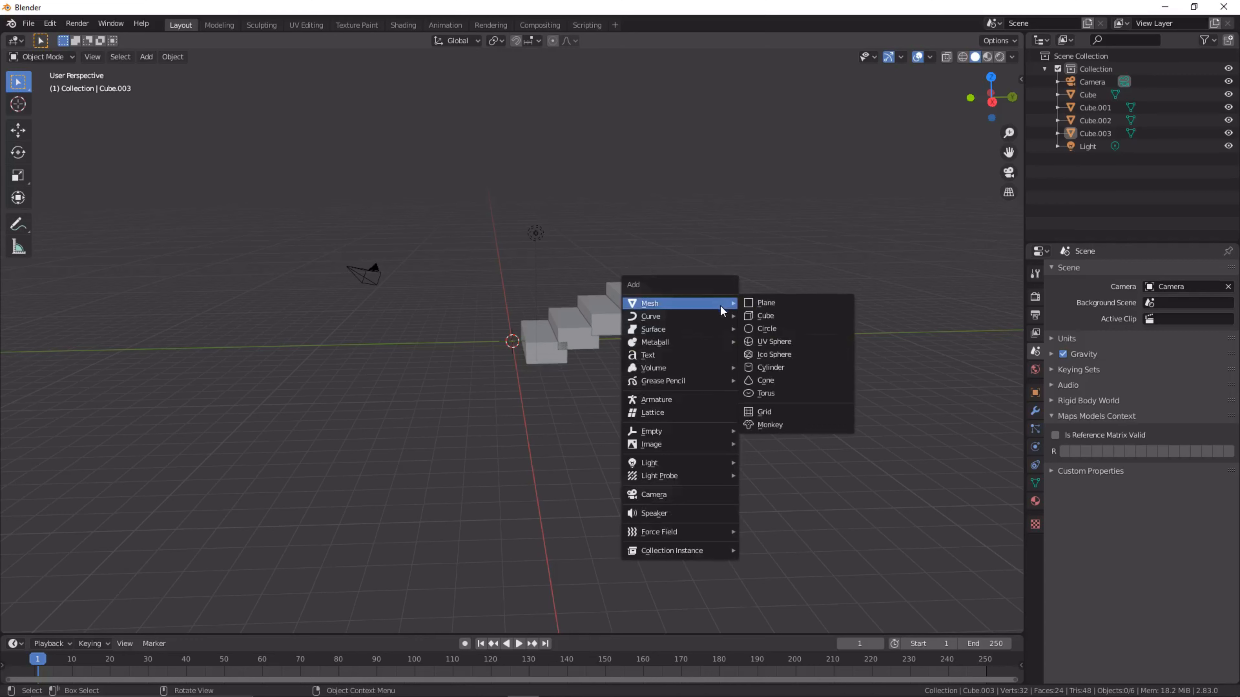
{"action": "left_click", "coordinate": [773, 298]}
{"action": "key", "text": "g"}
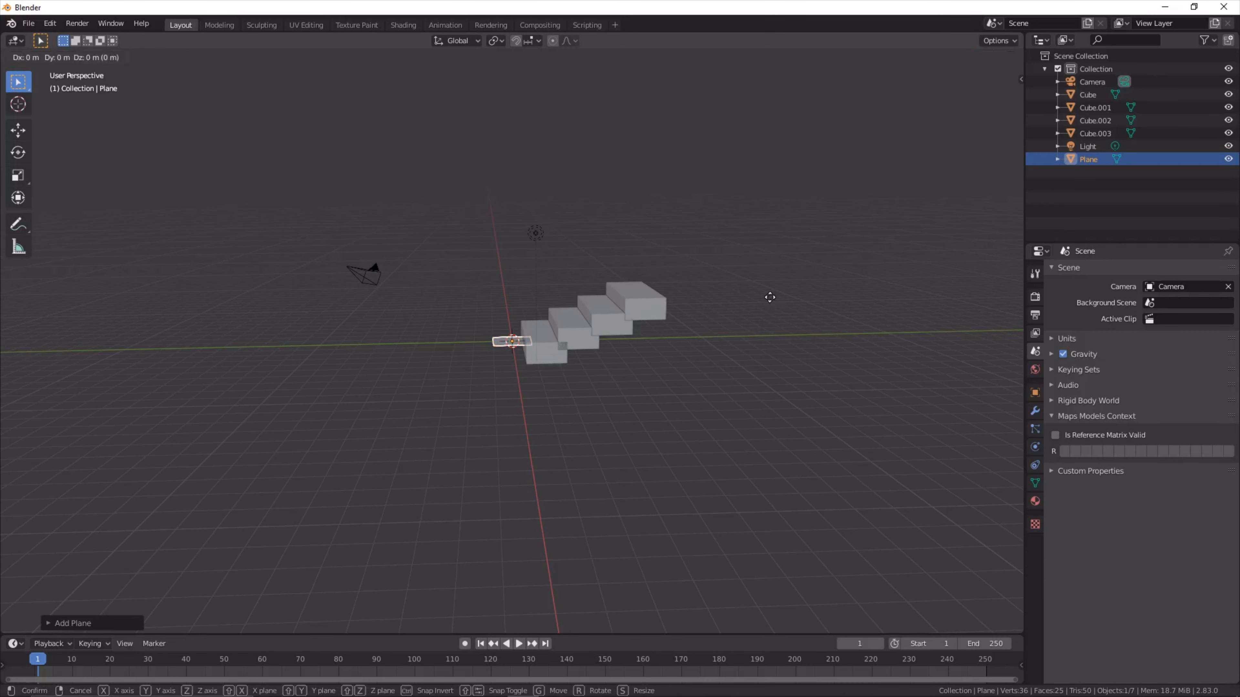
{"action": "key", "text": "z"}
{"action": "left_click", "coordinate": [771, 314]}
- Scale the plane up uniformly into a large floor extending well beyond the stairs
{"action": "key", "text": "s"}
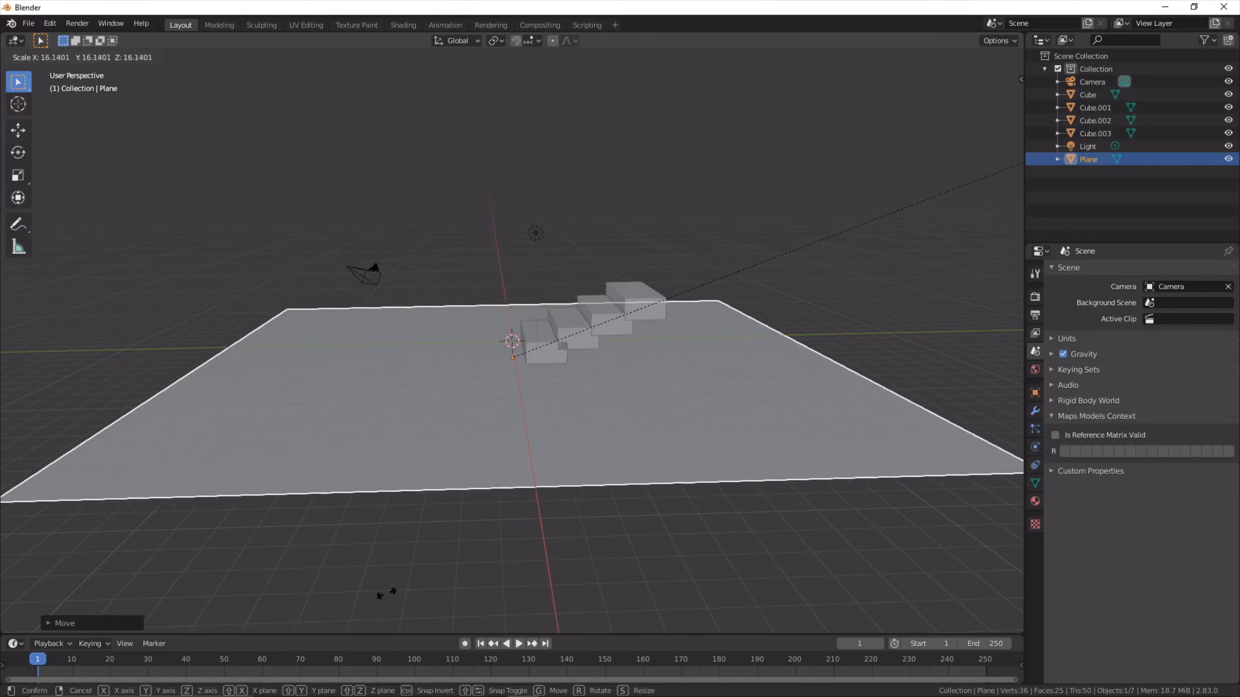
{"action": "left_click", "coordinate": [725, 443]}
{"action": "middle_click_drag", "start_coordinate": [725, 443], "coordinate": [759, 425]}
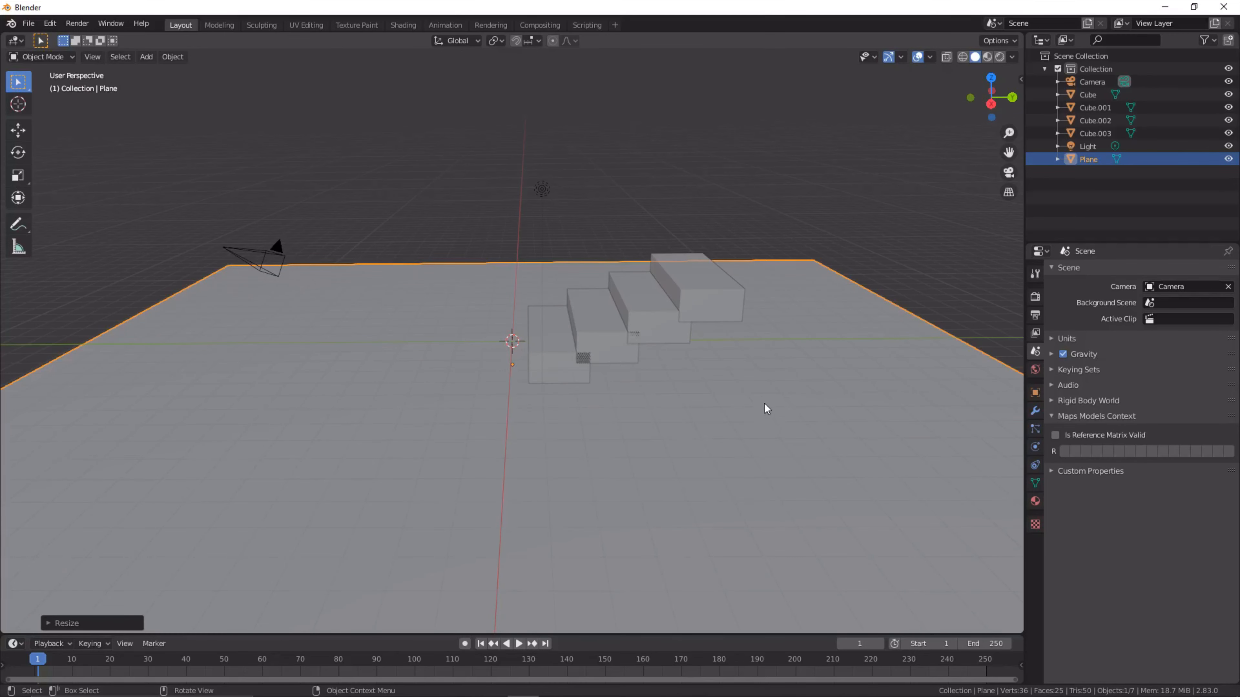
- Add a UV sphere at the world origin
{"action": "middle_click_drag", "start_coordinate": [764, 404], "coordinate": [755, 389]}
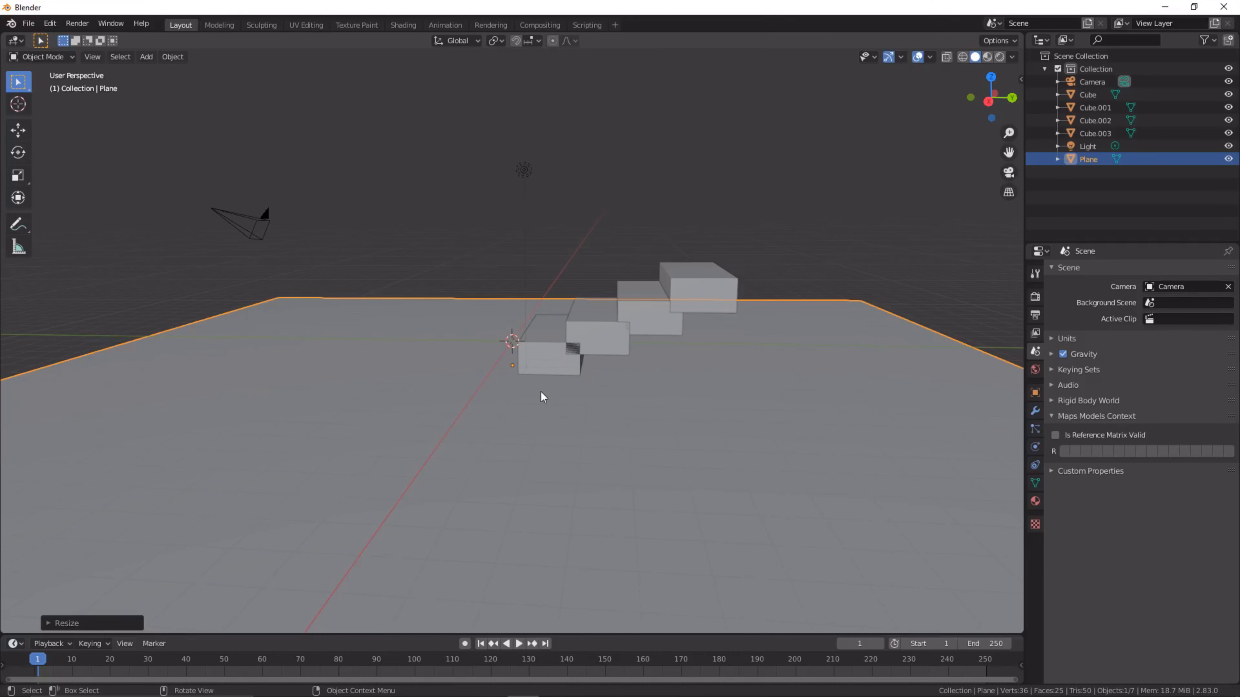
{"action": "key", "text": "shift+a"}
{"action": "mouse_move", "coordinate": [541, 392]}
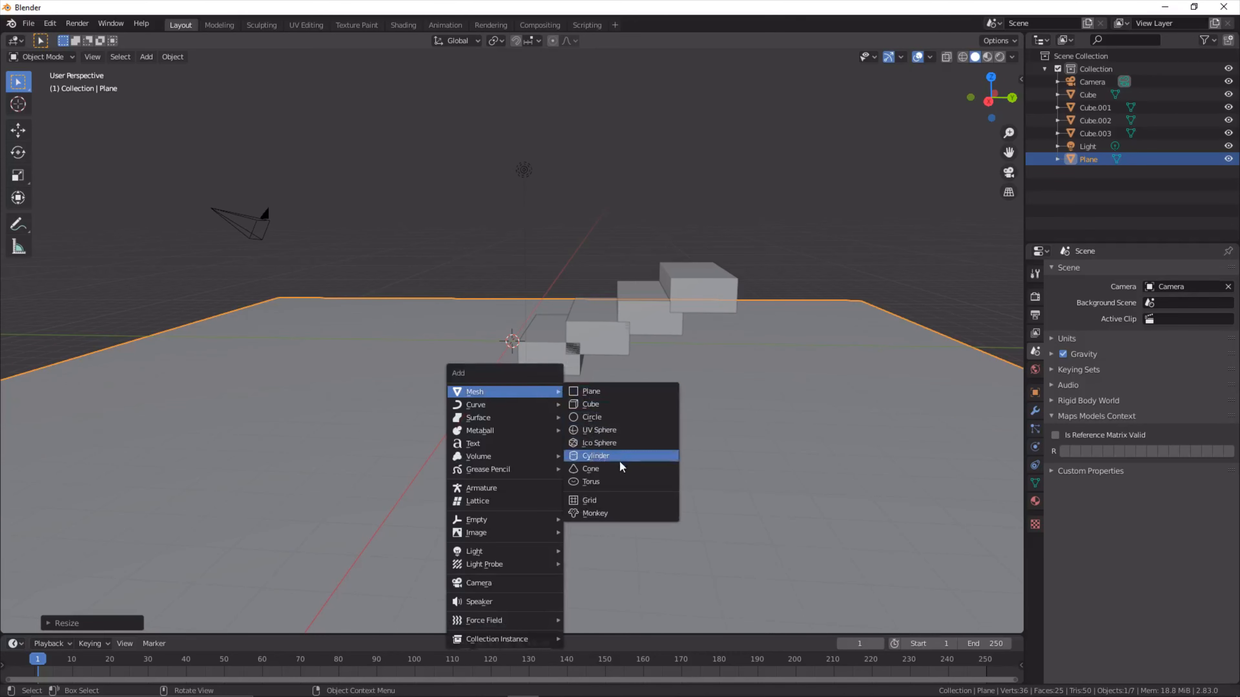
{"action": "left_click", "coordinate": [609, 428]}
- Hide the floor plane in the viewport
{"action": "middle_click_drag", "start_coordinate": [610, 428], "coordinate": [627, 431]}
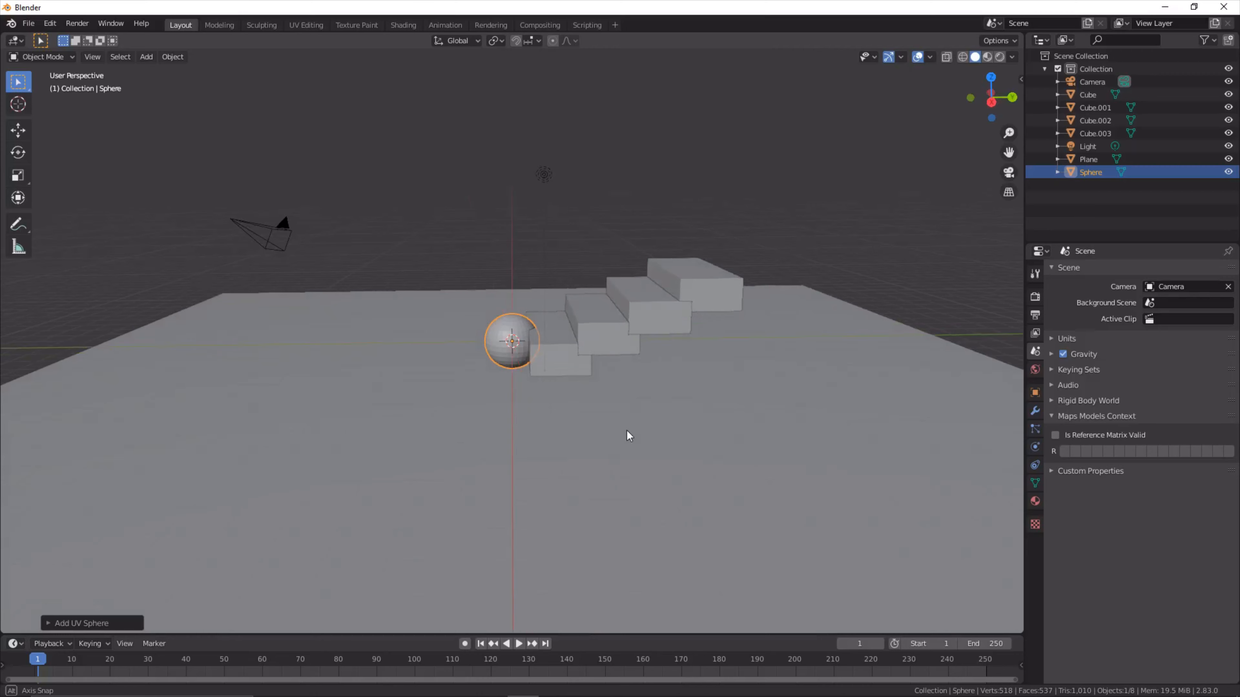
{"action": "left_click", "coordinate": [690, 415]}
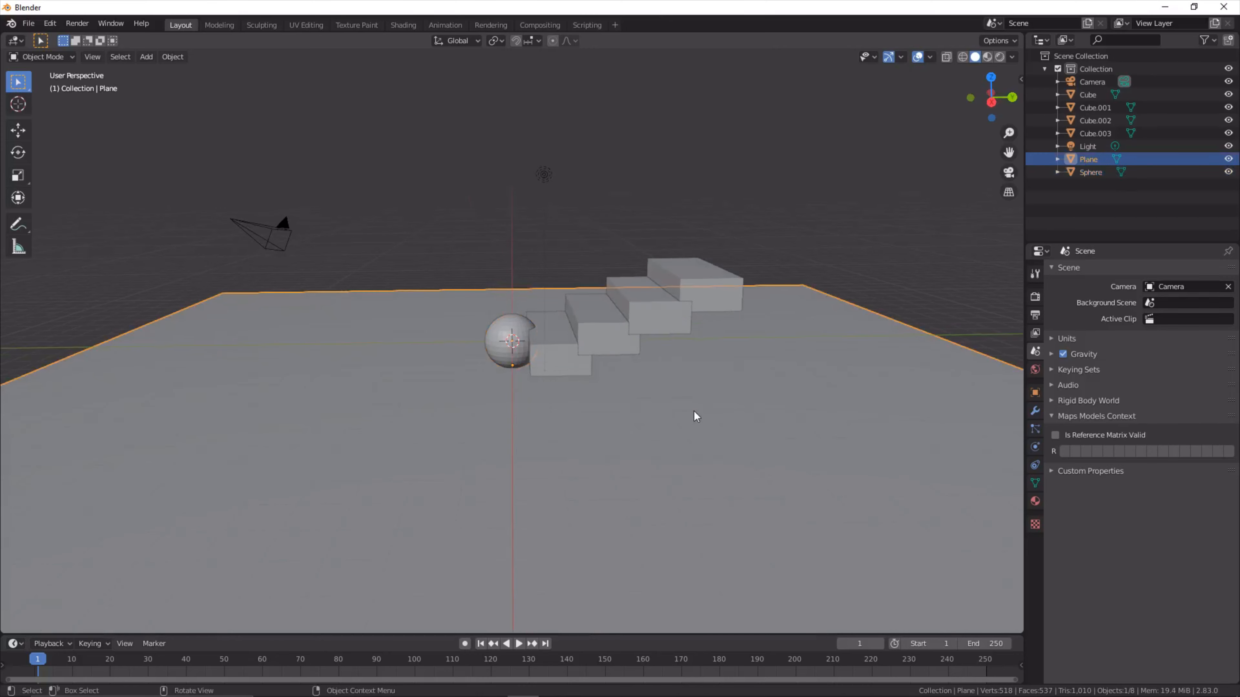
{"action": "left_click", "coordinate": [1229, 159]}
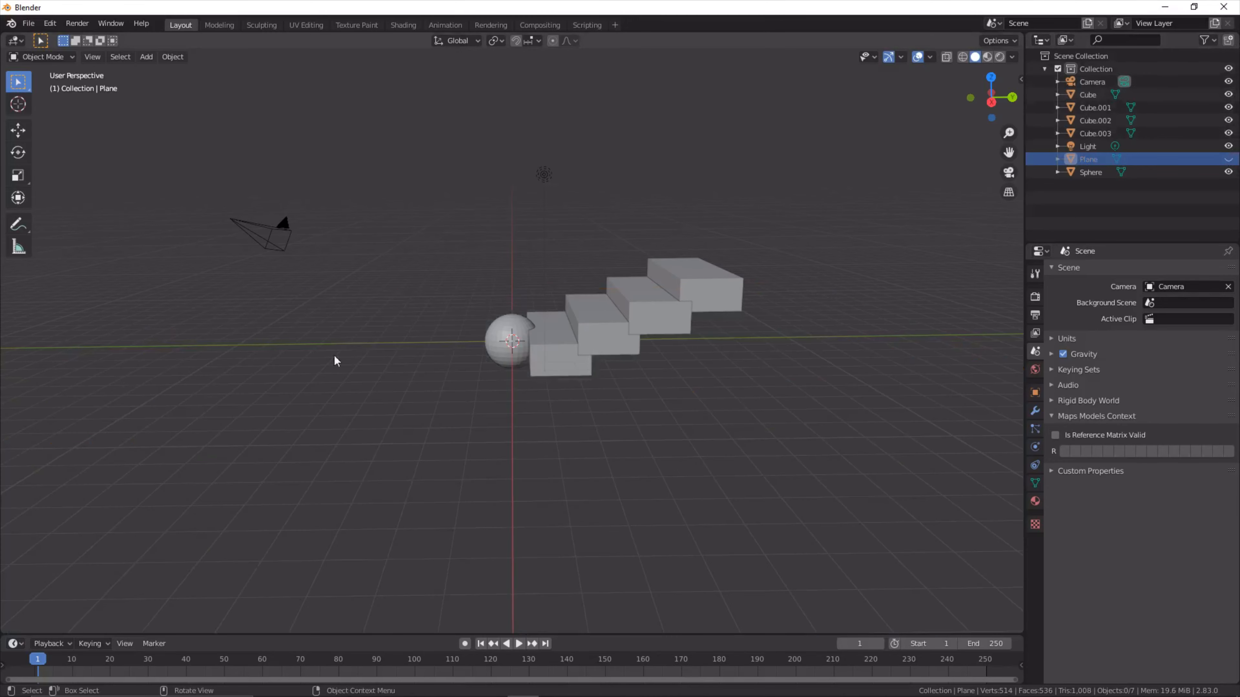
- Move the sphere above the highest stair, then lower it about 0.49 m along Z
{"action": "left_click", "coordinate": [510, 333]}
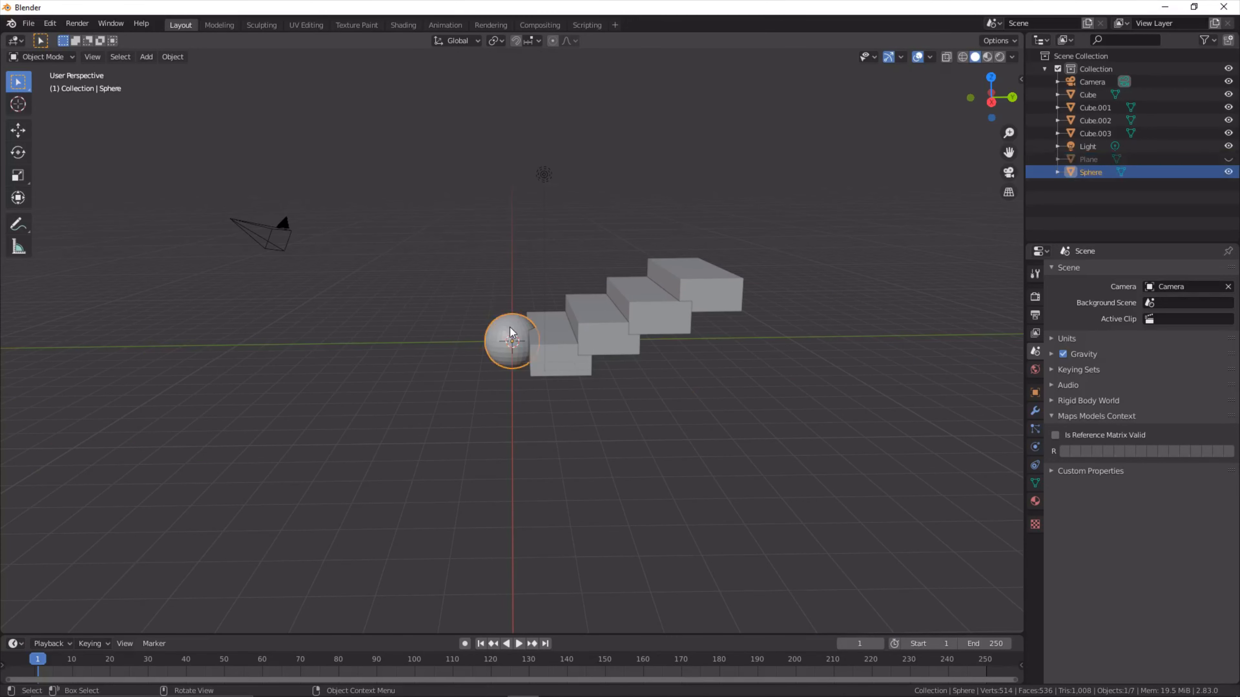
{"action": "left_click_drag", "start_coordinate": [510, 332], "coordinate": [512, 323]}
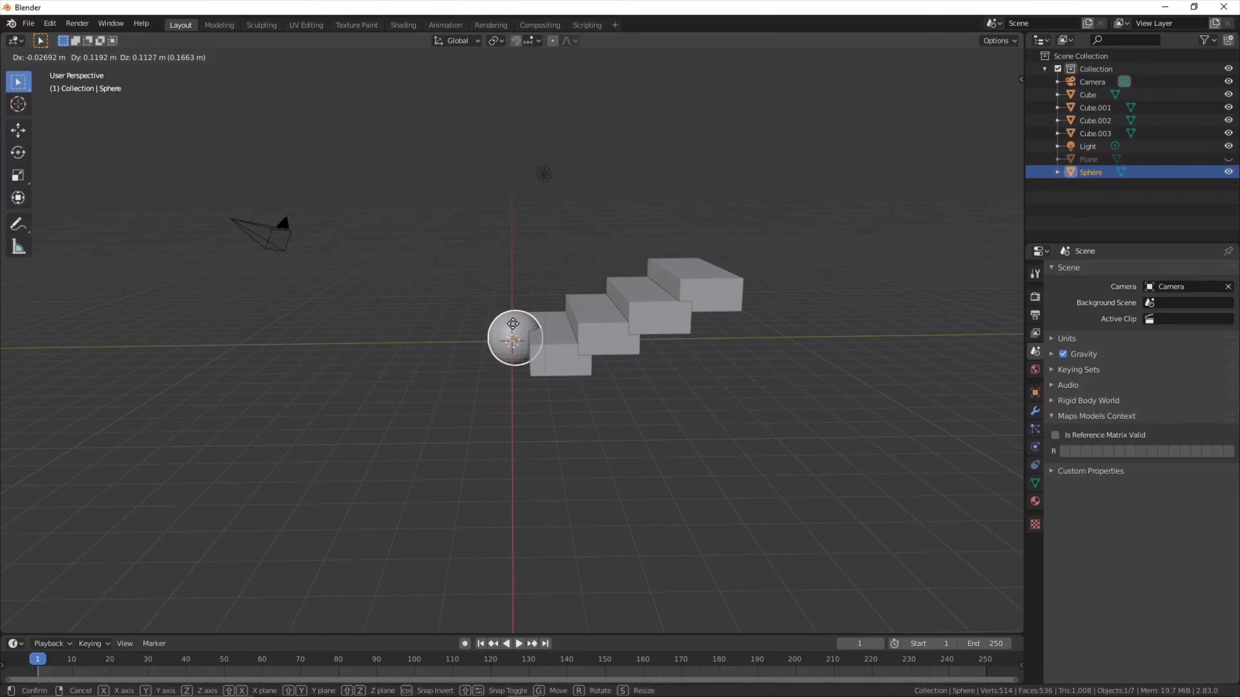
{"action": "left_click_drag", "start_coordinate": [512, 324], "coordinate": [676, 174]}
{"action": "middle_click_drag", "start_coordinate": [676, 173], "coordinate": [647, 194]}
{"action": "key", "text": "g"}
{"action": "key", "text": "z"}
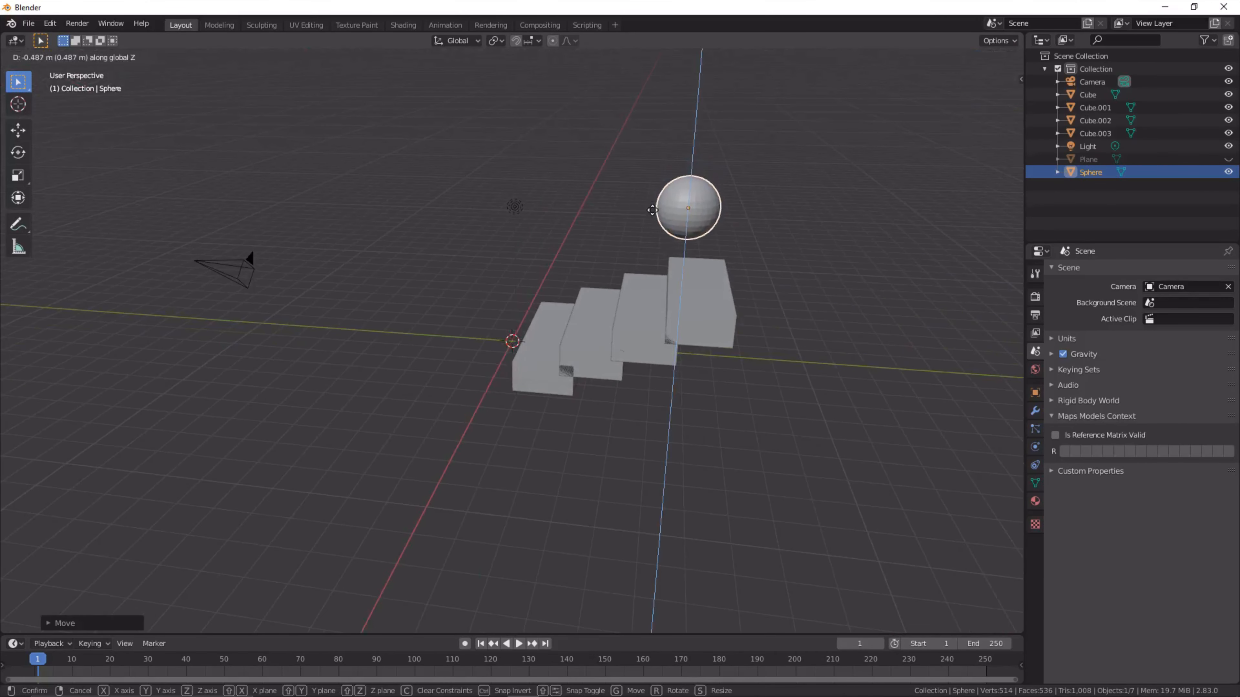
{"action": "left_click", "coordinate": [652, 210]}
- Scale the sphere down slightly so that it is narrower than the stair block beneath it
{"action": "key", "text": "s"}
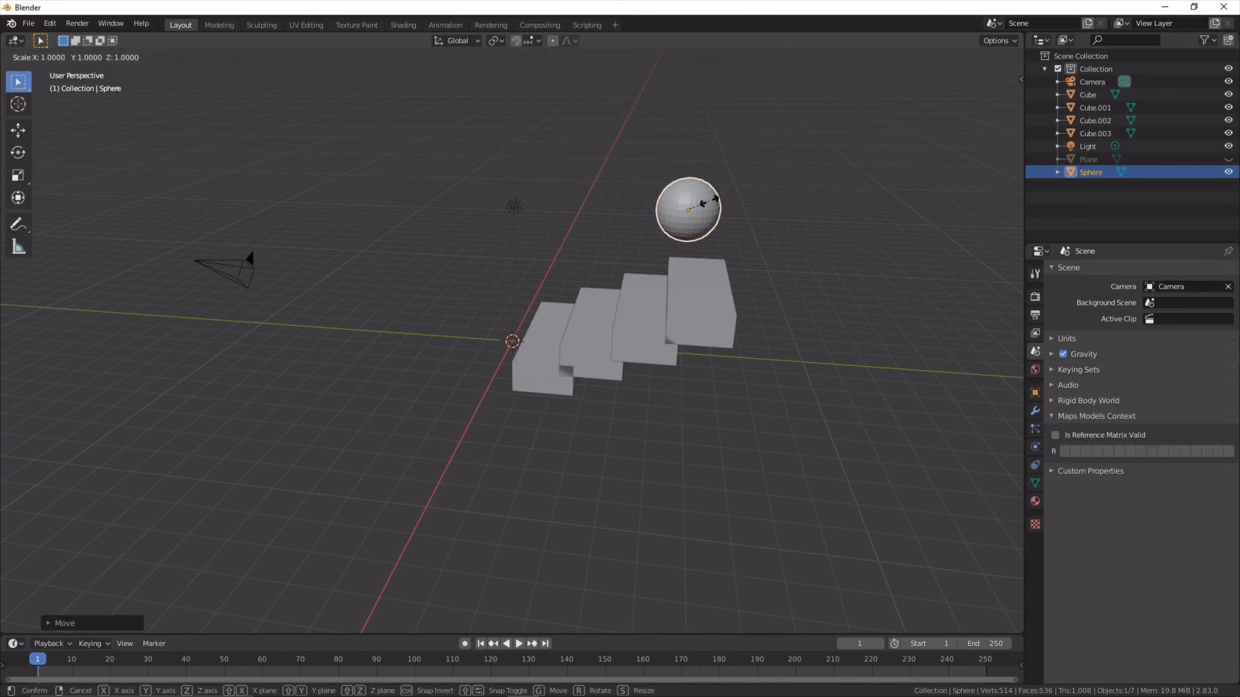
{"action": "left_click", "coordinate": [715, 199]}
{"action": "middle_click_drag", "start_coordinate": [713, 200], "coordinate": [690, 197]}
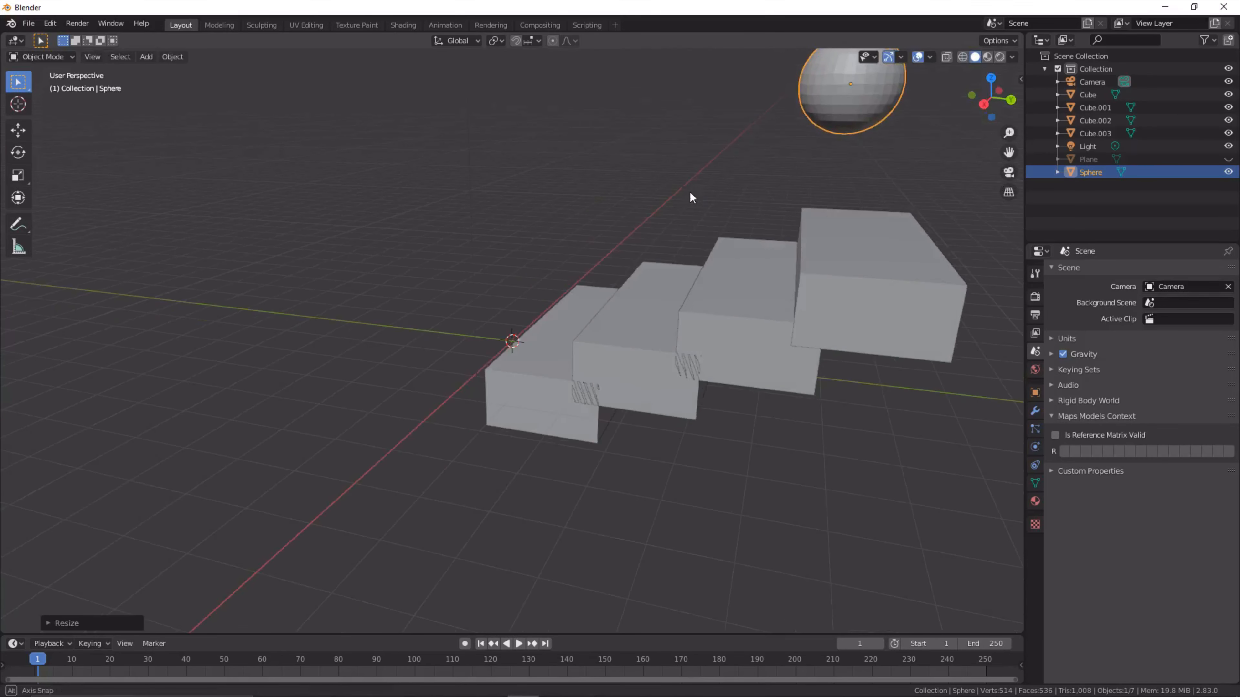
{"action": "scroll", "coordinate": [690, 197], "scroll_direction": "down", "scroll_amount": 6}
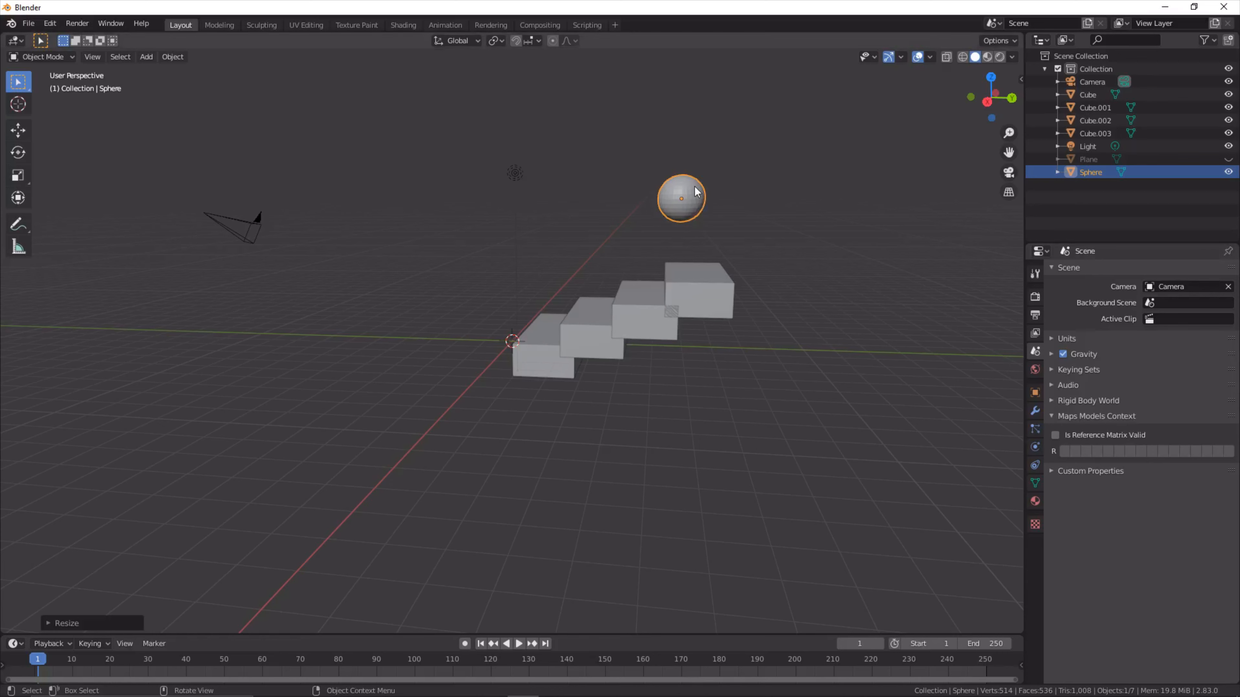
- Enable Soft Body physics on the sphere with the Goal option turned off
{"action": "left_click", "coordinate": [1035, 411]}
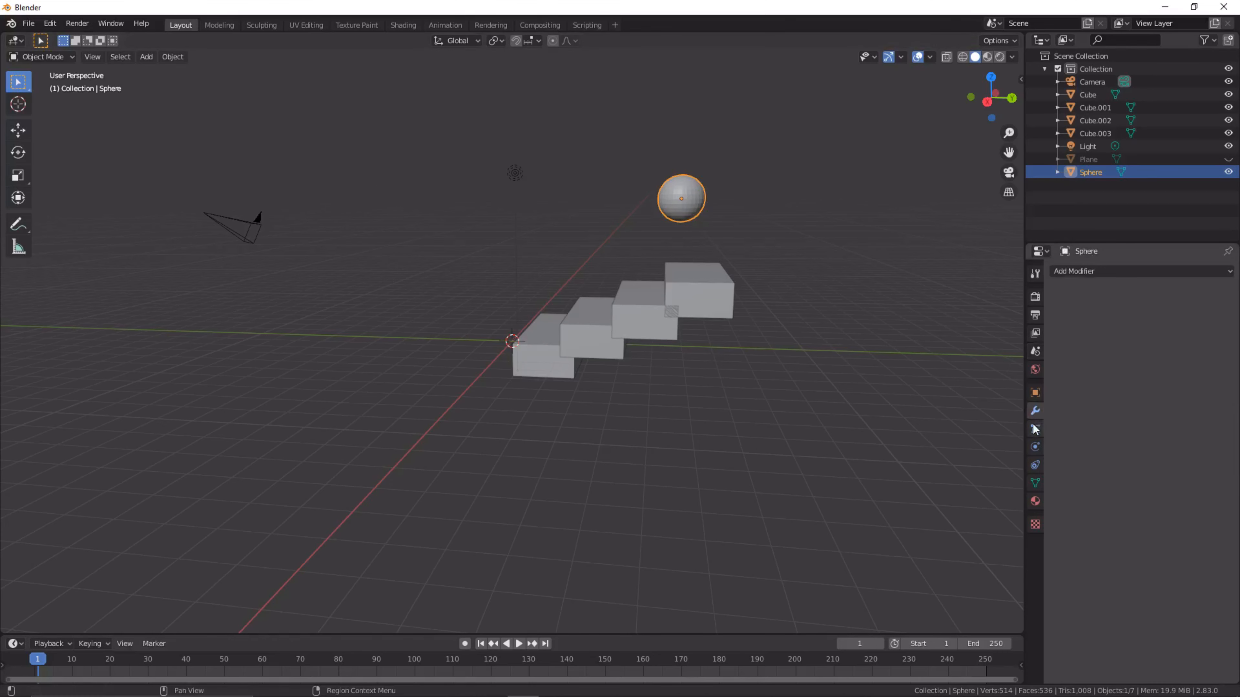
{"action": "left_click", "coordinate": [1035, 429]}
{"action": "left_click", "coordinate": [1035, 447]}
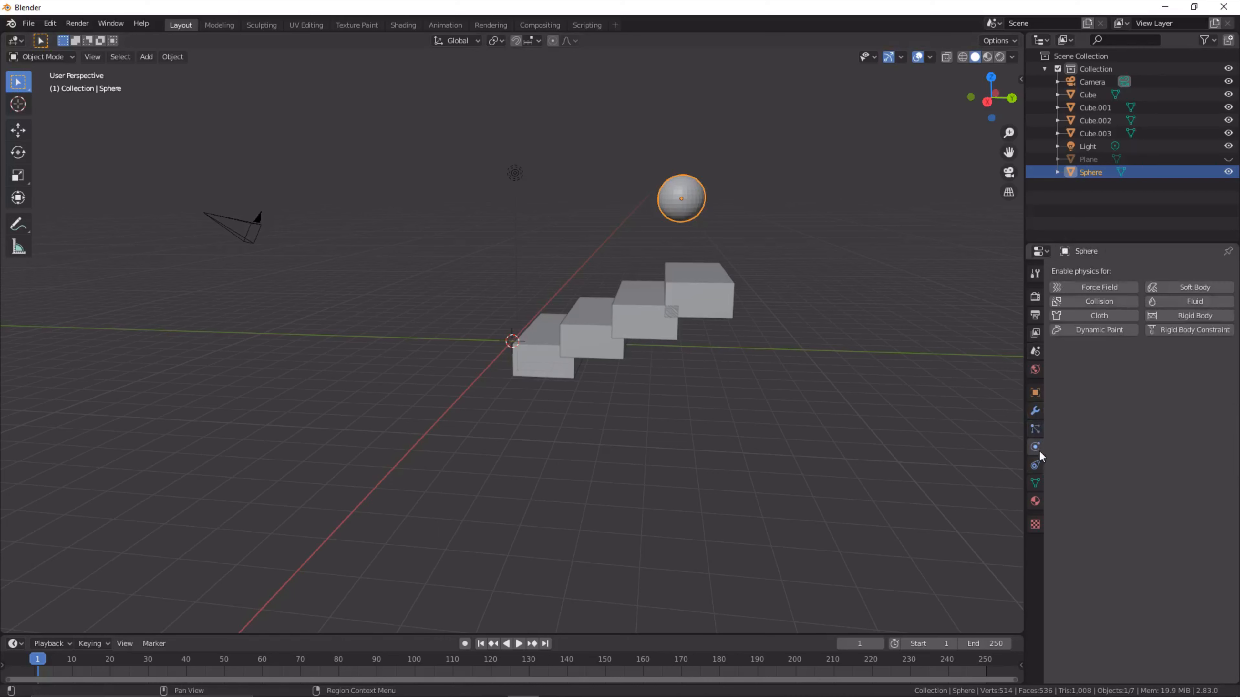
{"action": "left_click", "coordinate": [1195, 289]}
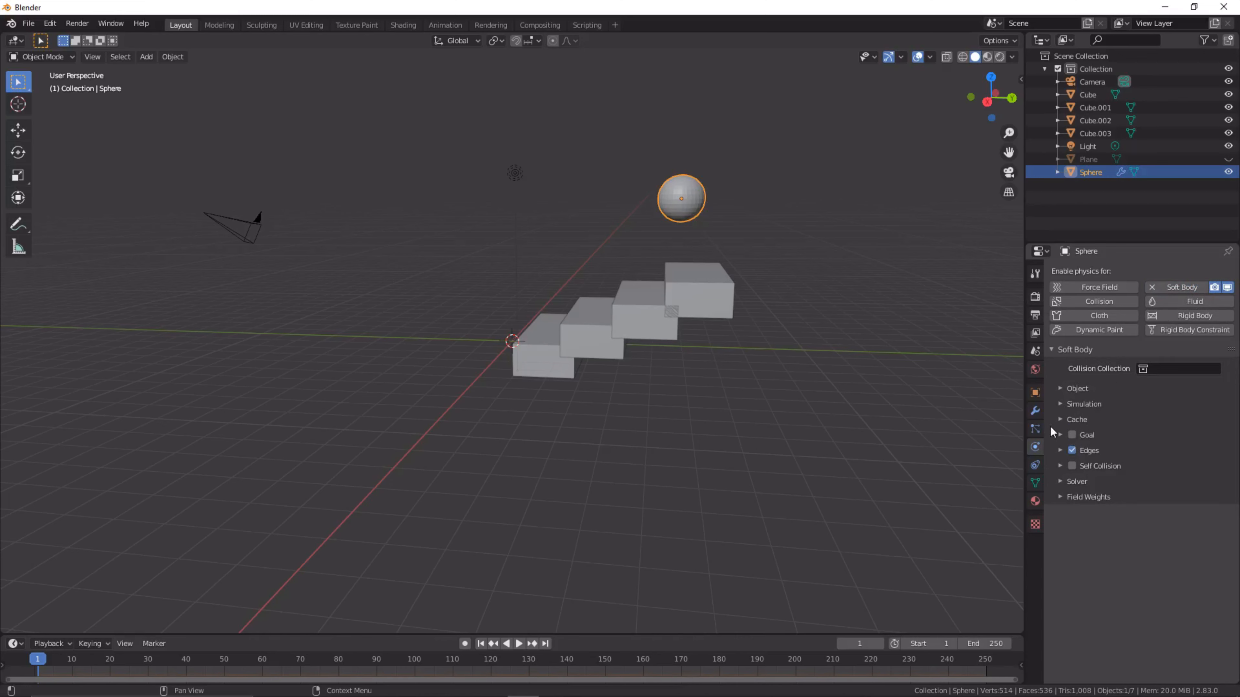
{"action": "left_click", "coordinate": [1065, 420]}
{"action": "scroll", "coordinate": [1126, 434], "scroll_direction": "down", "scroll_amount": 1}
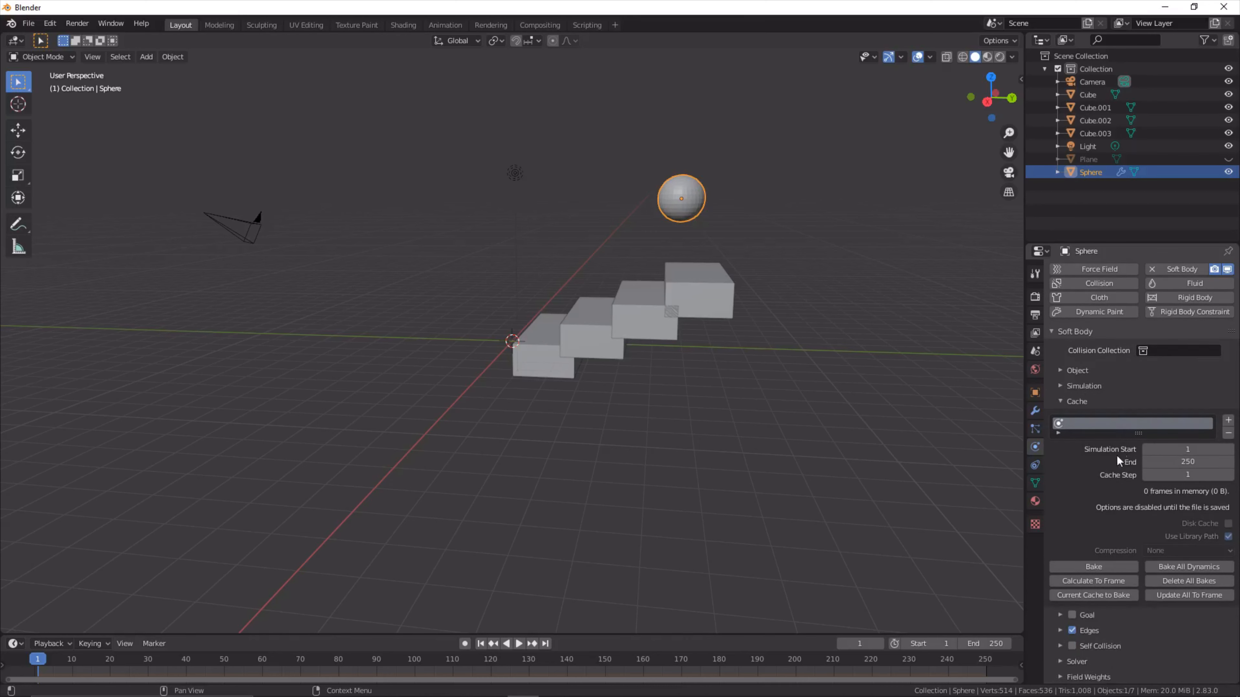
{"action": "left_click", "coordinate": [1076, 399]}
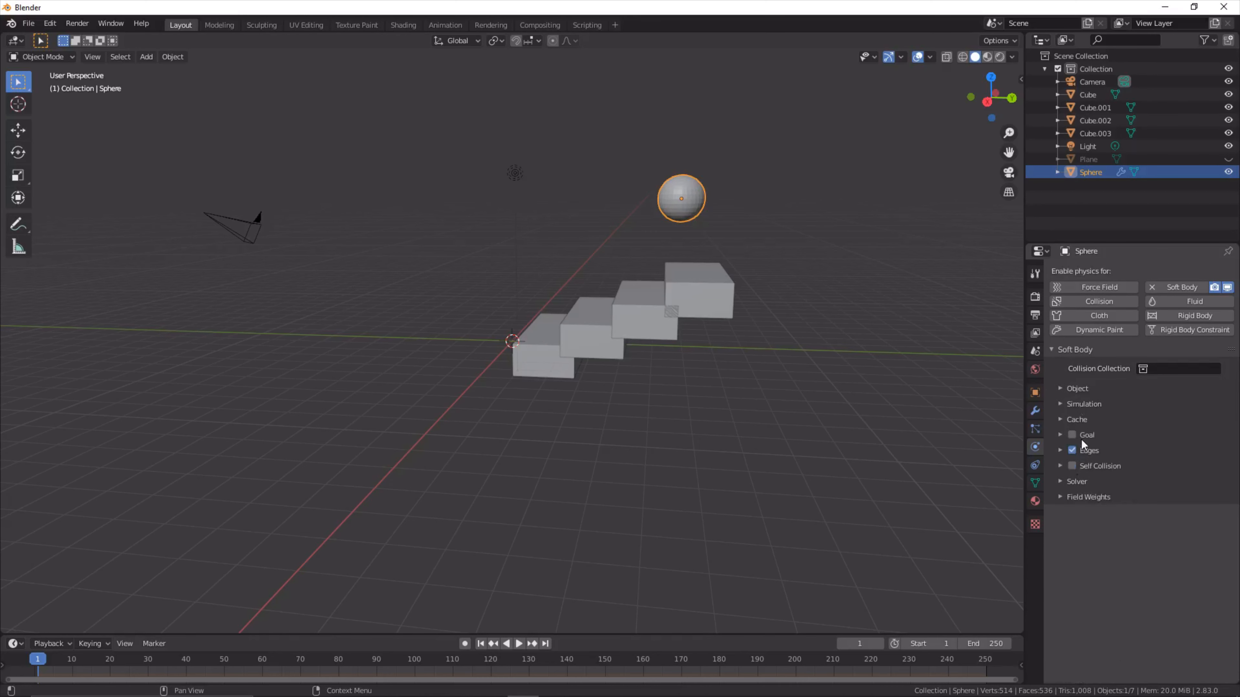
- Enable Stiffness in the sphere's soft body edge settings and turn on Self Collision
{"action": "left_click", "coordinate": [1059, 452]}
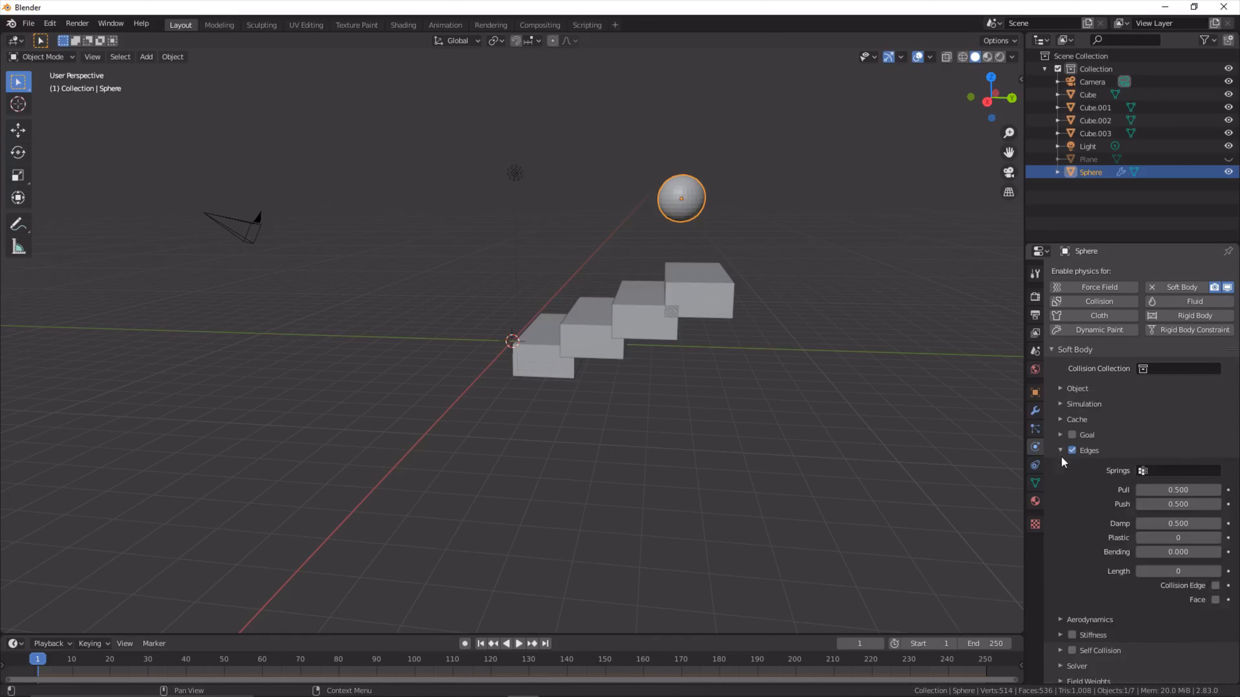
{"action": "left_click", "coordinate": [1072, 629]}
{"action": "left_click", "coordinate": [1059, 649]}
{"action": "left_click", "coordinate": [1059, 635]}
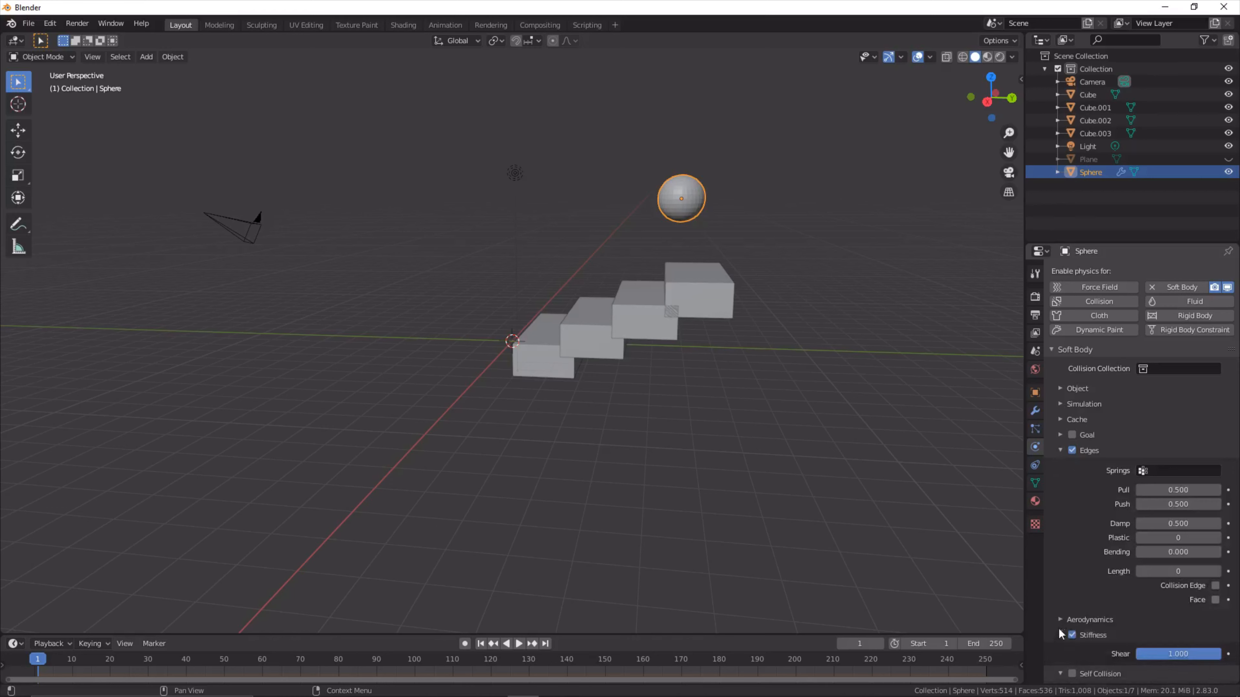
{"action": "scroll", "coordinate": [1084, 586], "scroll_direction": "down", "scroll_amount": 4}
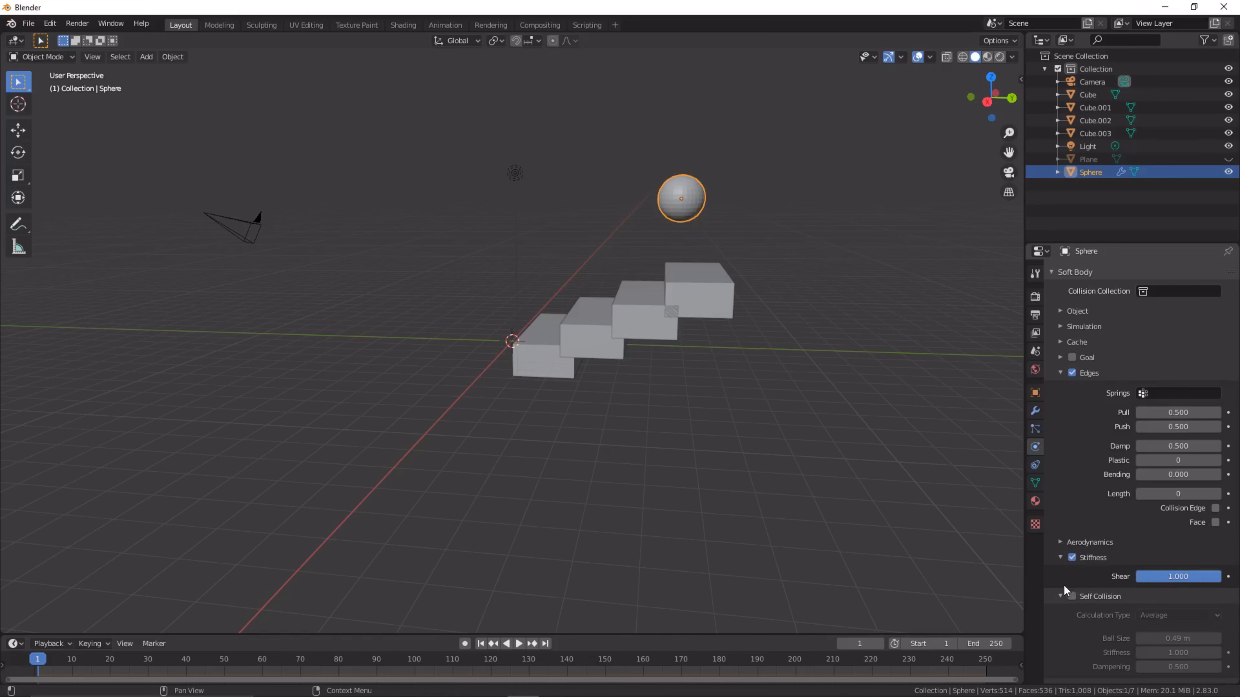
{"action": "left_click", "coordinate": [1072, 595]}
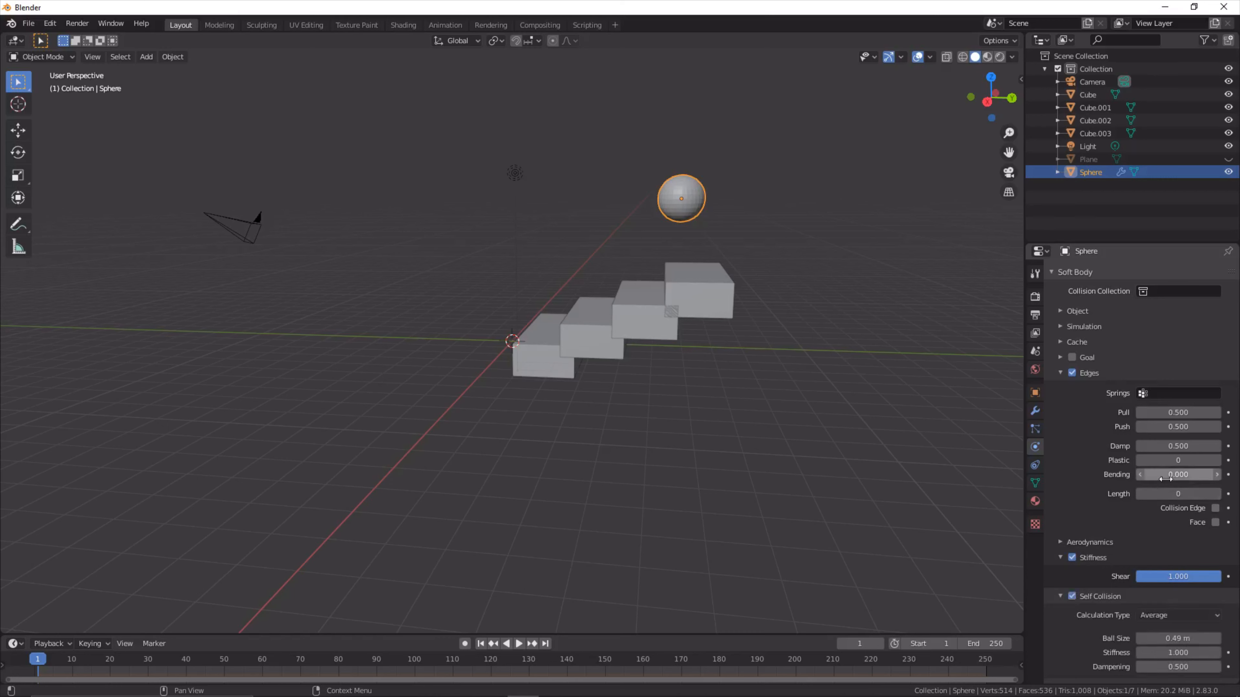
- Set the Bending value in the sphere's soft body edge settings to 1
{"action": "mouse_move", "coordinate": [1152, 474]}
{"action": "left_mouse_down"}
{"action": "mouse_move", "coordinate": [1214, 474]}
{"action": "mouse_move", "coordinate": [1152, 474]}
{"action": "left_mouse_up"}
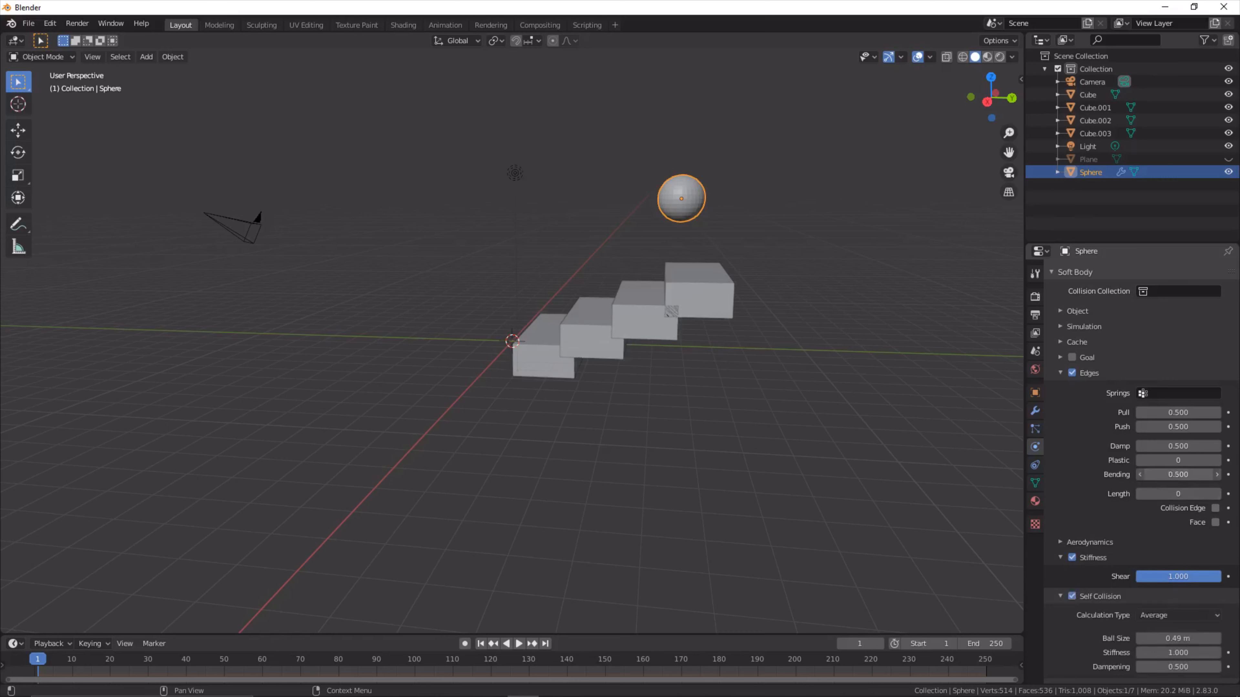
{"action": "left_click", "coordinate": [1167, 476]}
{"action": "type", "text": "1"}
{"action": "key", "text": "Return"}
{"action": "scroll", "coordinate": [1124, 487], "scroll_direction": "down", "scroll_amount": 1}
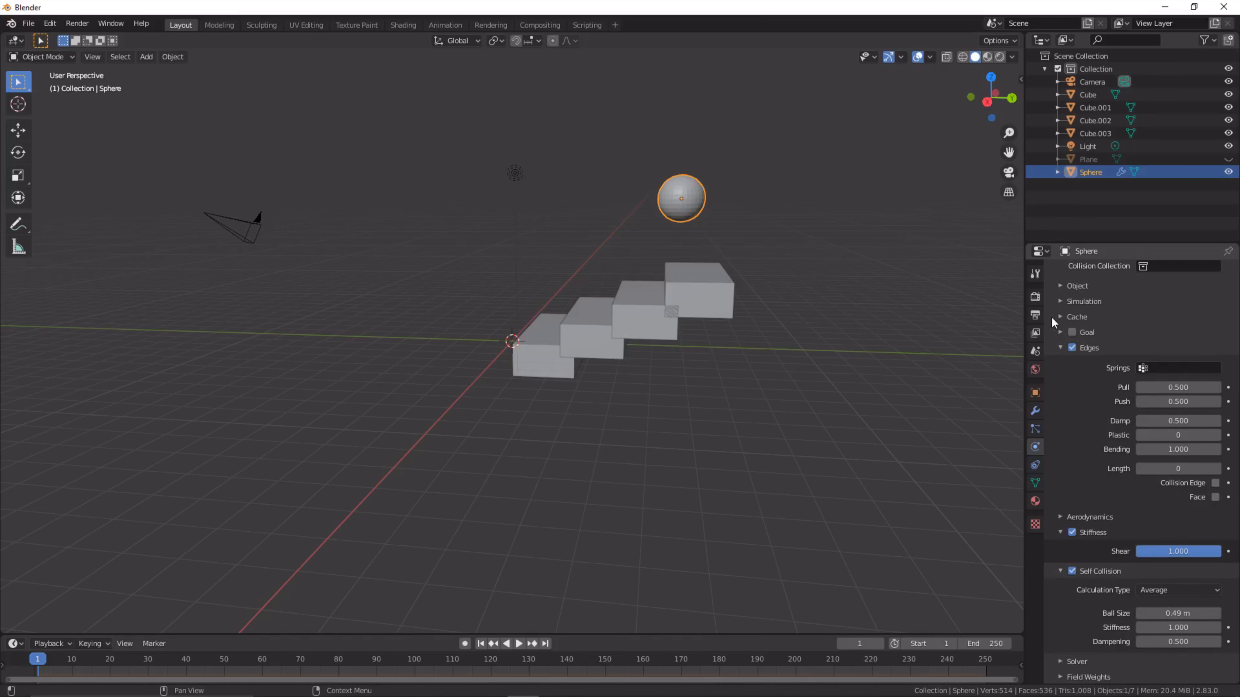
- Select all four stair blocks and enable Collision physics with the second-lowest block as the active object
{"action": "left_click", "coordinate": [711, 280]}
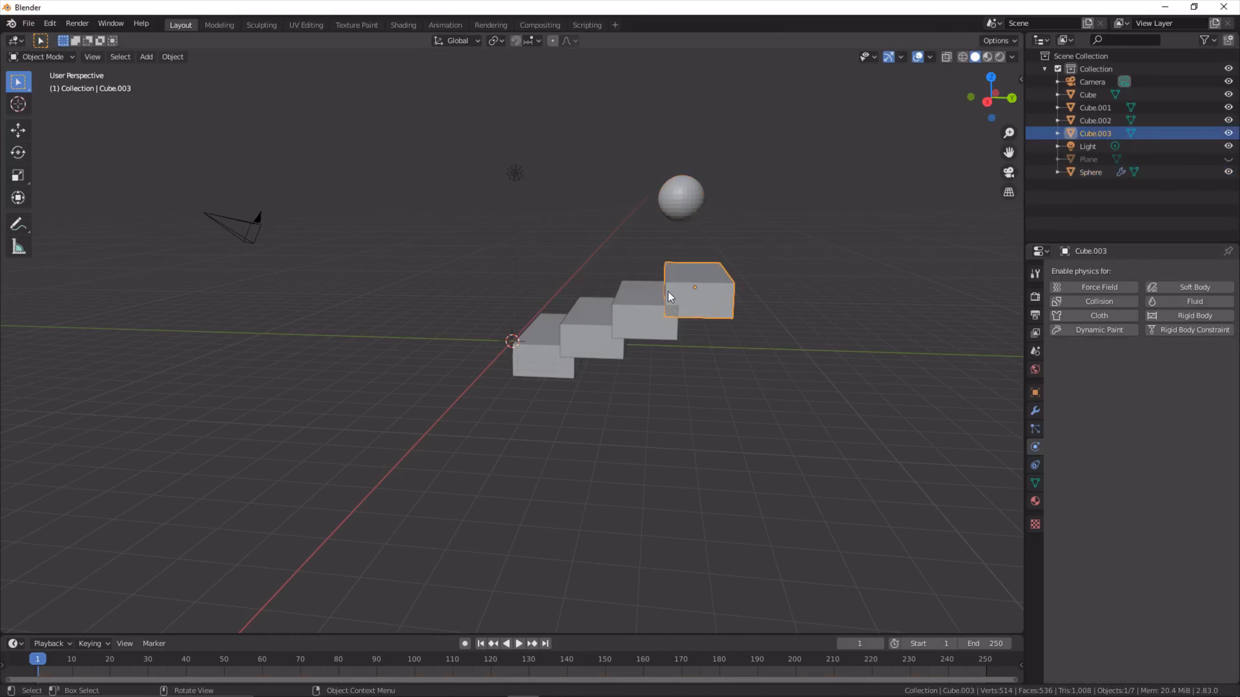
{"action": "left_click", "coordinate": [654, 300]}
{"action": "left_click", "coordinate": [588, 340]}
{"action": "left_click_drag", "start_coordinate": [574, 350], "coordinate": [561, 358]}
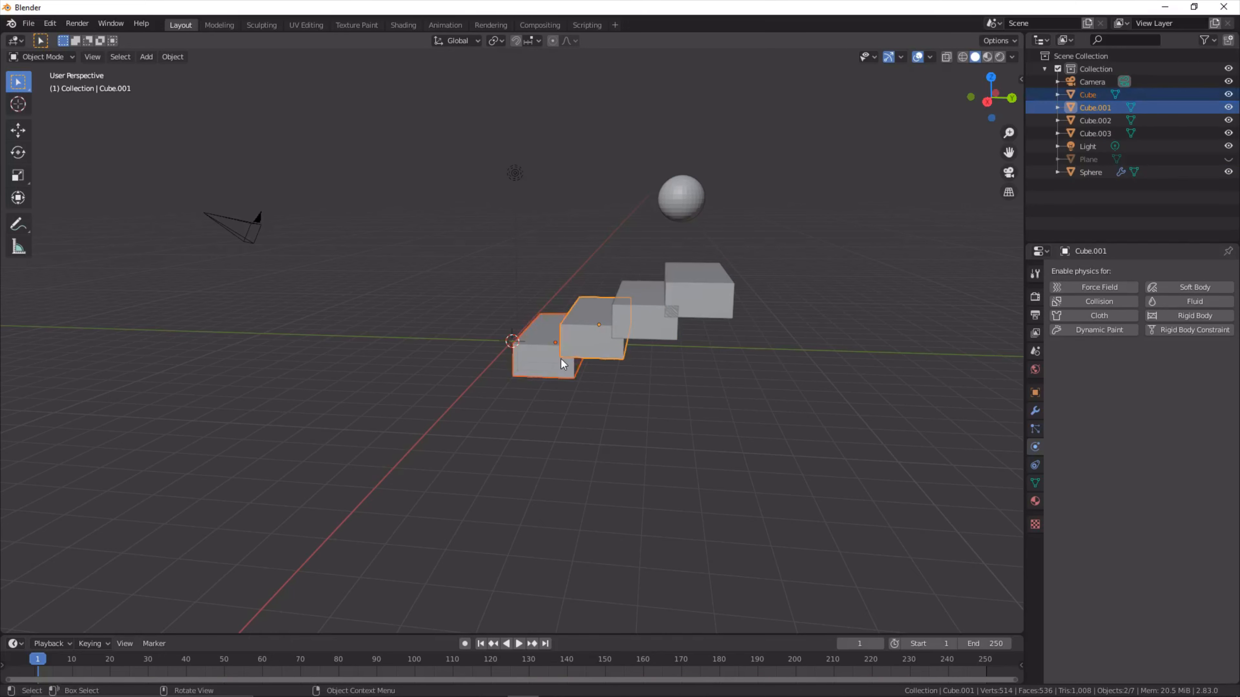
{"action": "middle_click_drag", "start_coordinate": [706, 367], "coordinate": [727, 337]}
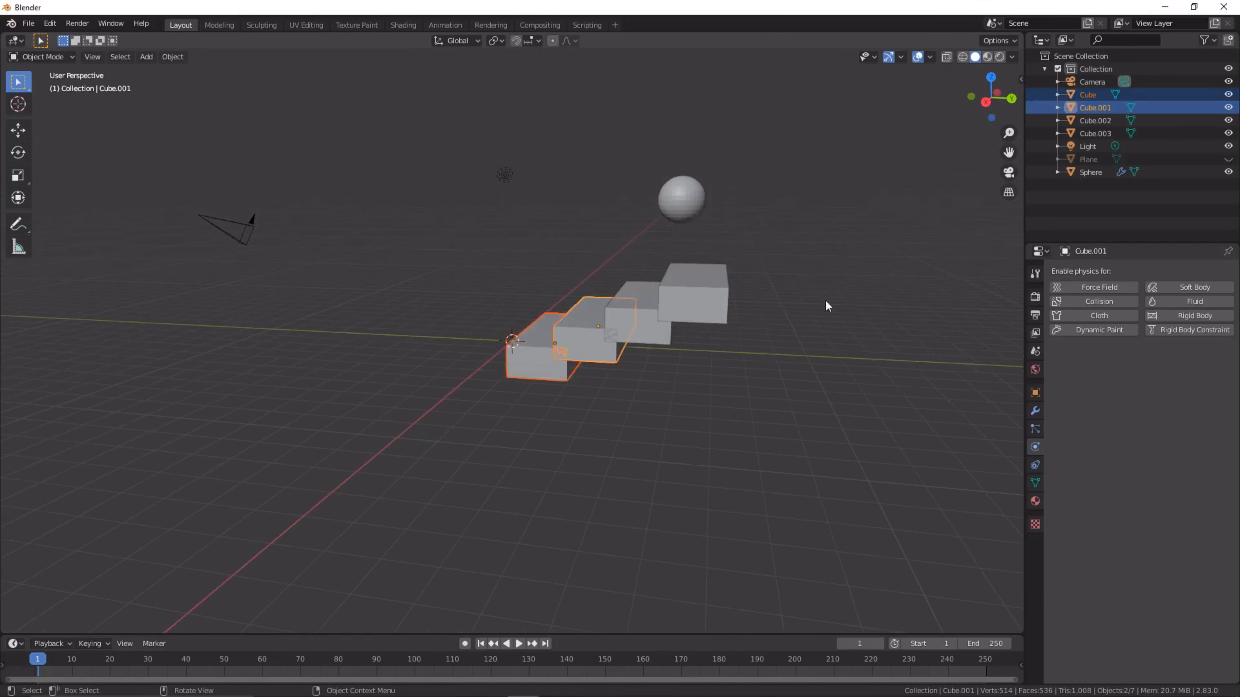
{"action": "left_click_drag", "start_coordinate": [692, 299], "coordinate": [496, 452]}
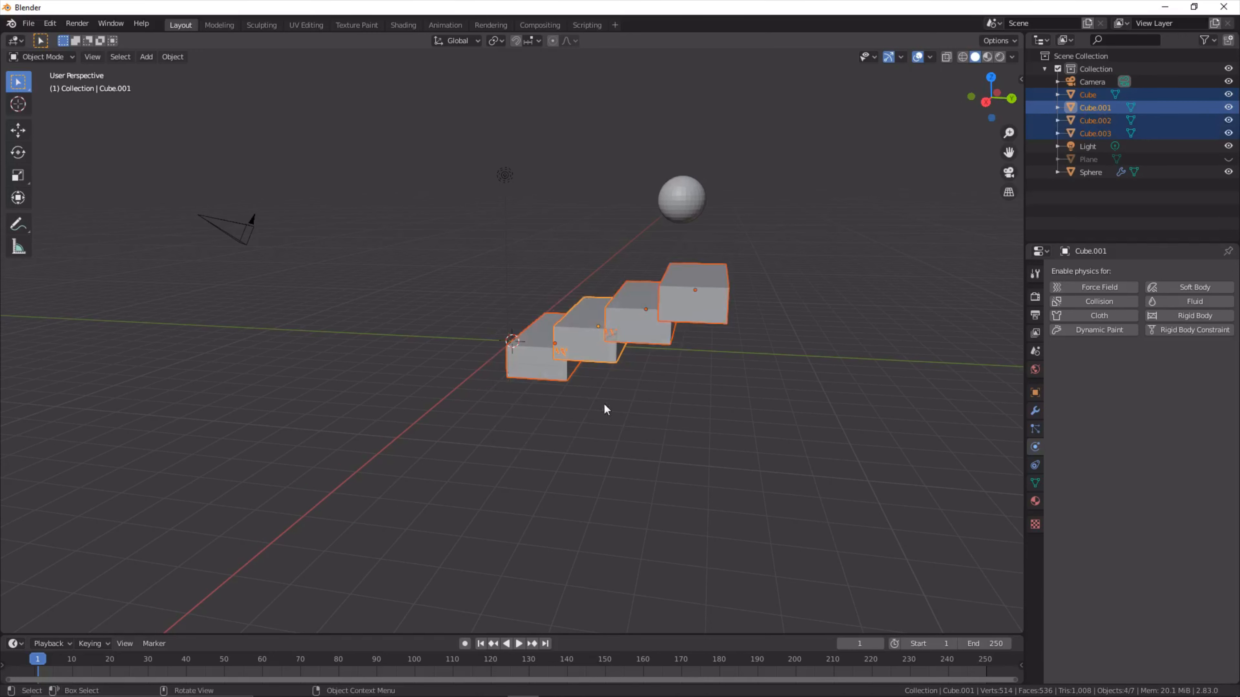
{"action": "left_click", "coordinate": [1056, 302]}
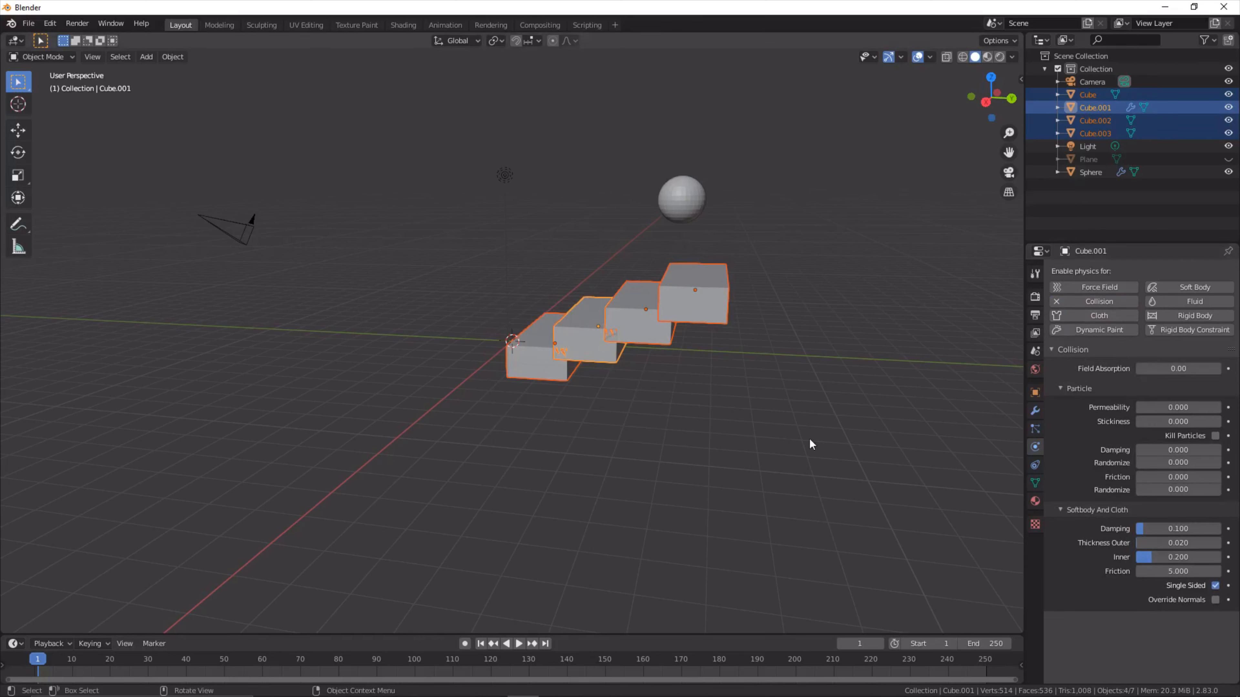
- Enable Collision physics on the highest stair block and on the block directly below it
{"action": "left_click", "coordinate": [784, 419]}
{"action": "left_click", "coordinate": [725, 312]}
{"action": "left_click", "coordinate": [1100, 302]}
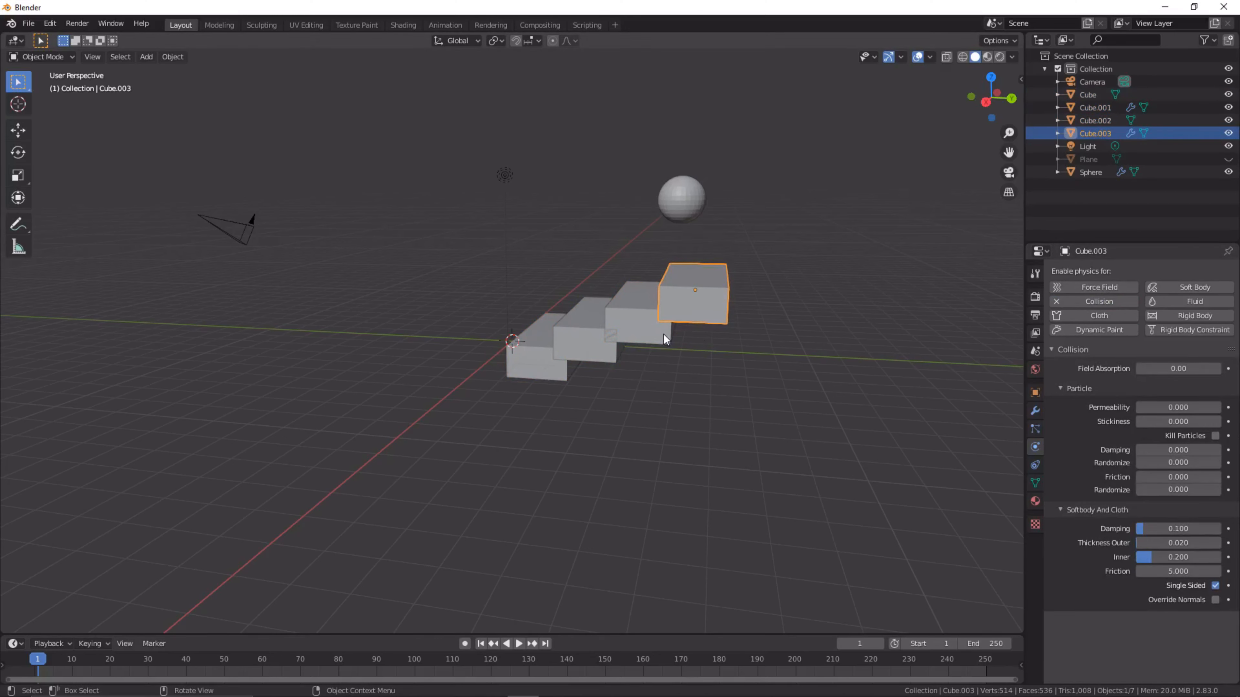
{"action": "left_click", "coordinate": [667, 338]}
{"action": "left_click", "coordinate": [1099, 301]}
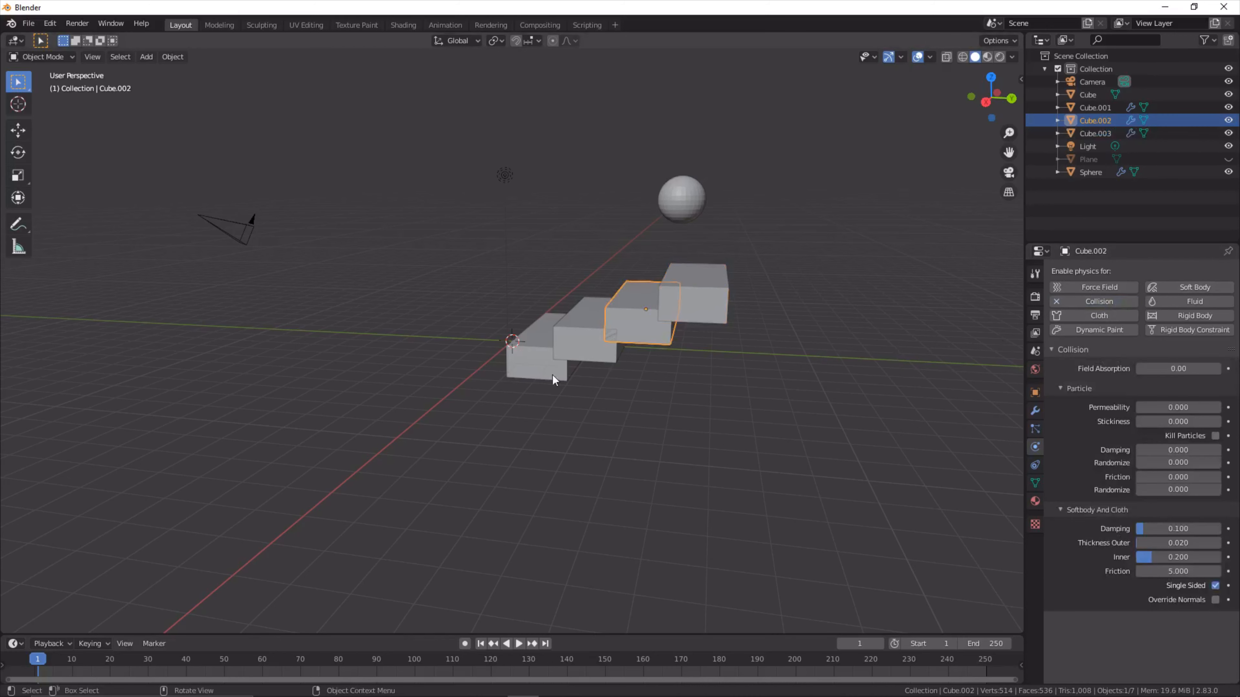
- Join the four stair blocks into a single object, with the highest block as the active object
{"action": "left_click", "coordinate": [578, 380]}
{"action": "left_click", "coordinate": [644, 333]}
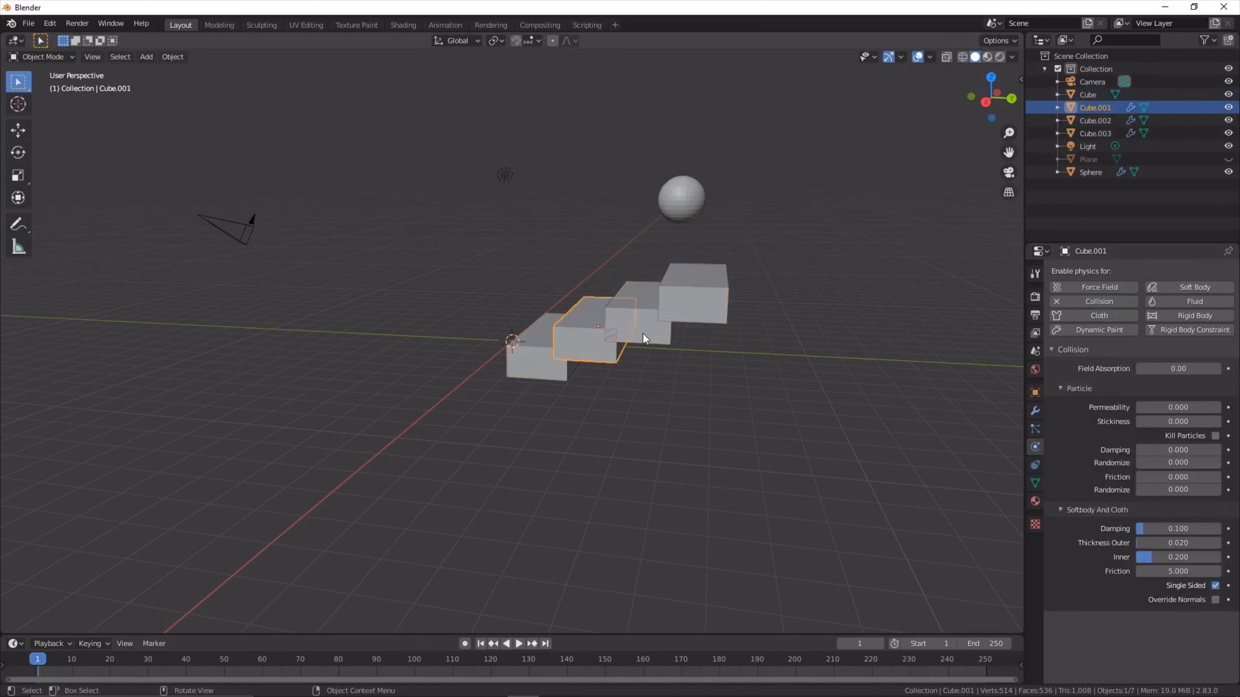
{"action": "left_click", "coordinate": [709, 305]}
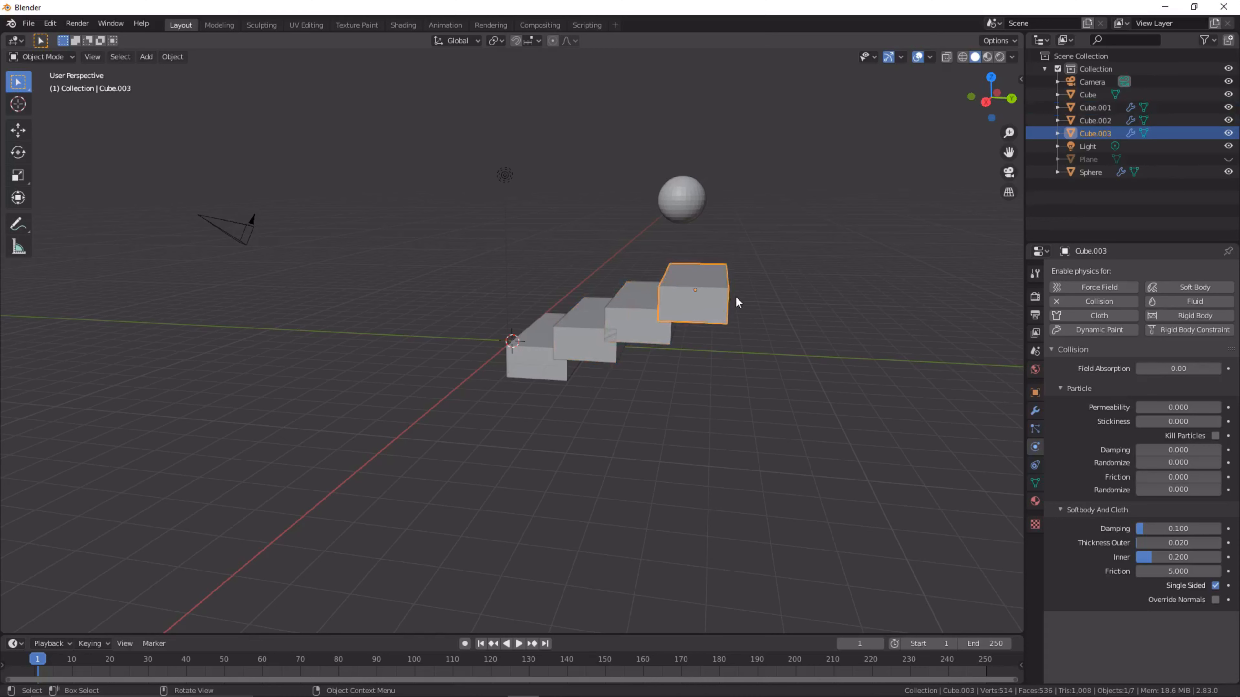
{"action": "left_click_drag", "start_coordinate": [732, 286], "coordinate": [541, 400]}
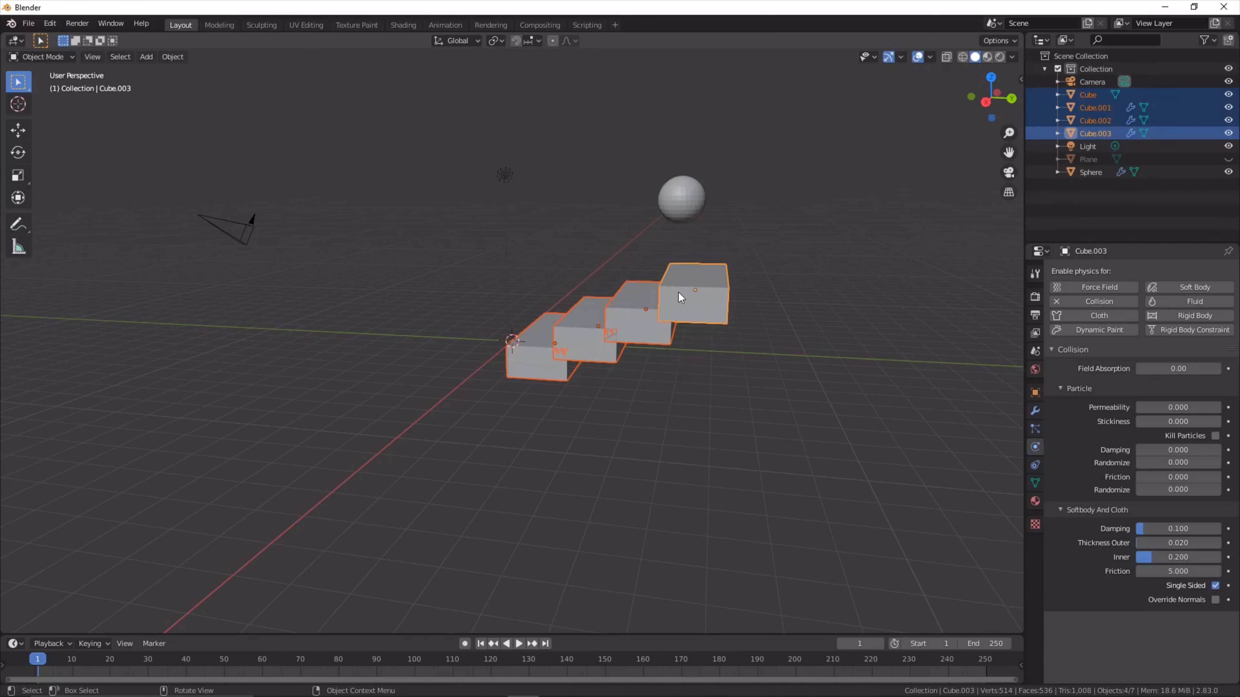
{"action": "key", "text": "ctrl+j"}
{"action": "middle_click_drag", "start_coordinate": [564, 478], "coordinate": [577, 451]}
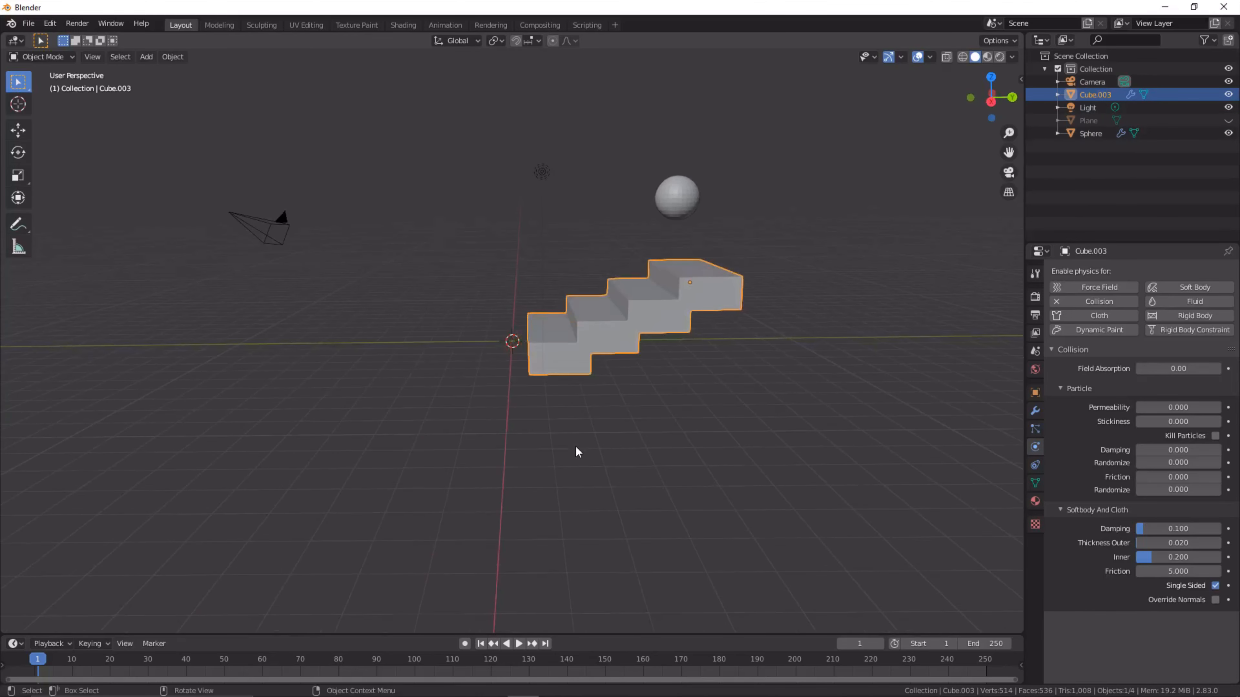
- Set the sphere's soft body cache end and the scene's end frame both to 120
{"action": "left_click", "coordinate": [675, 205]}
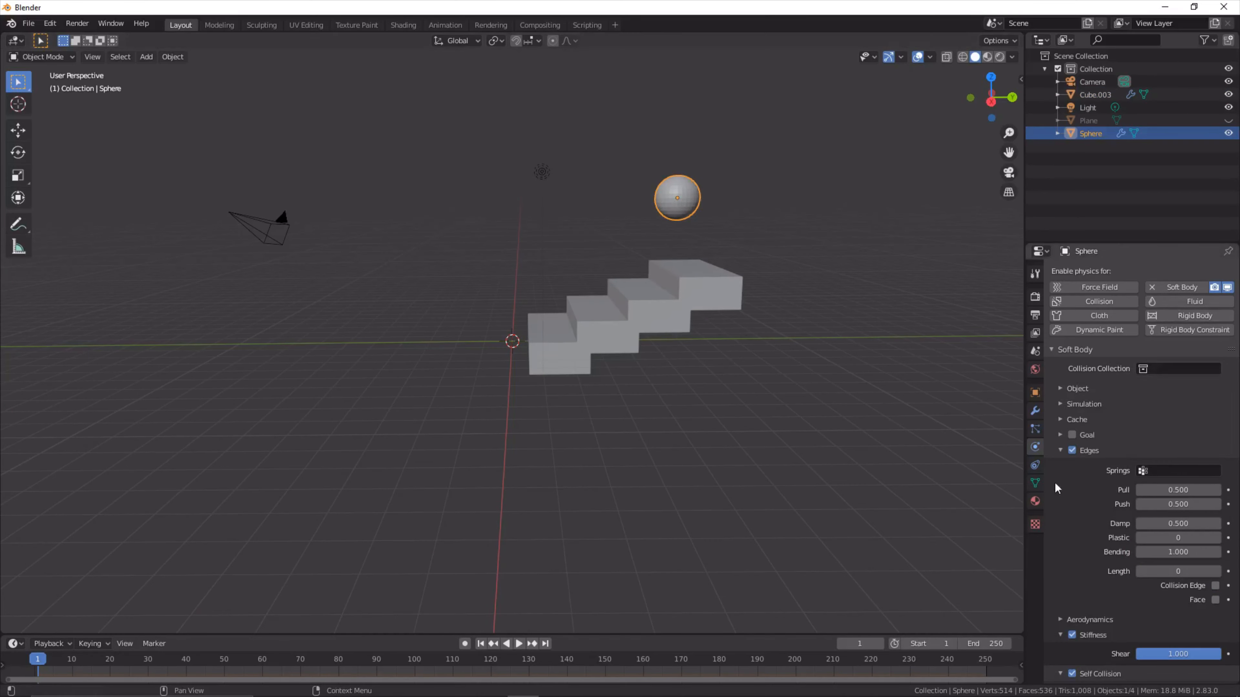
{"action": "left_click", "coordinate": [1093, 418]}
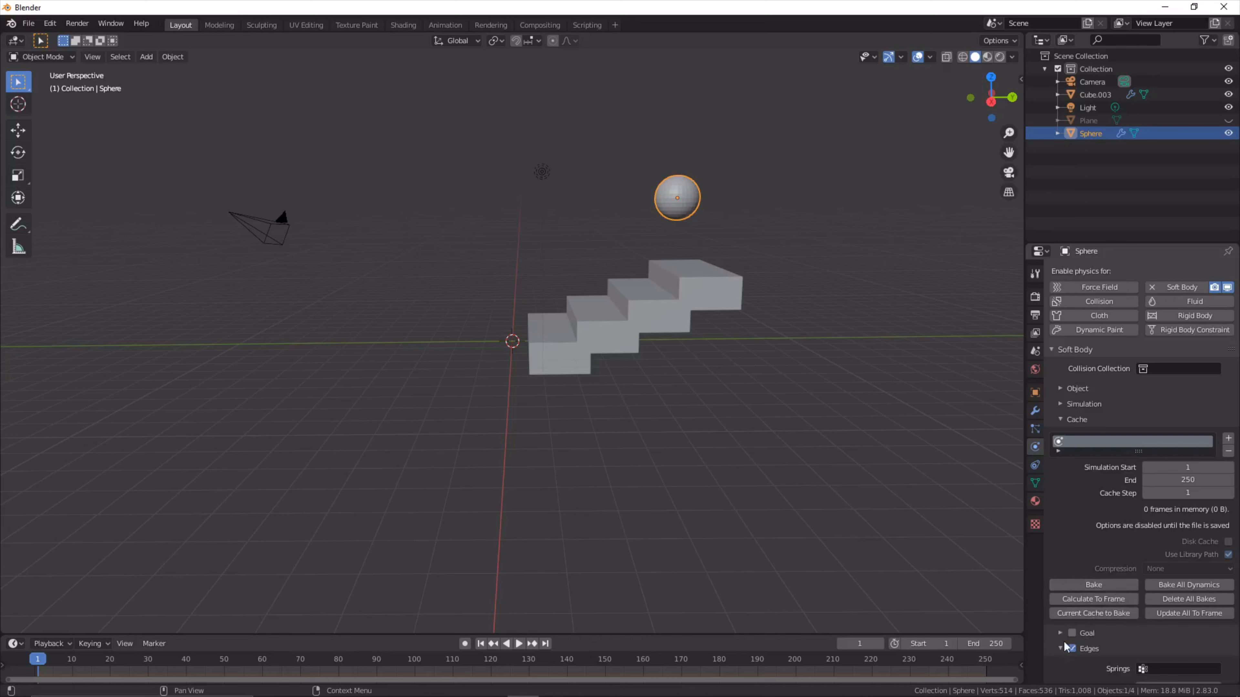
{"action": "left_click", "coordinate": [1201, 481]}
{"action": "type", "text": "120"}
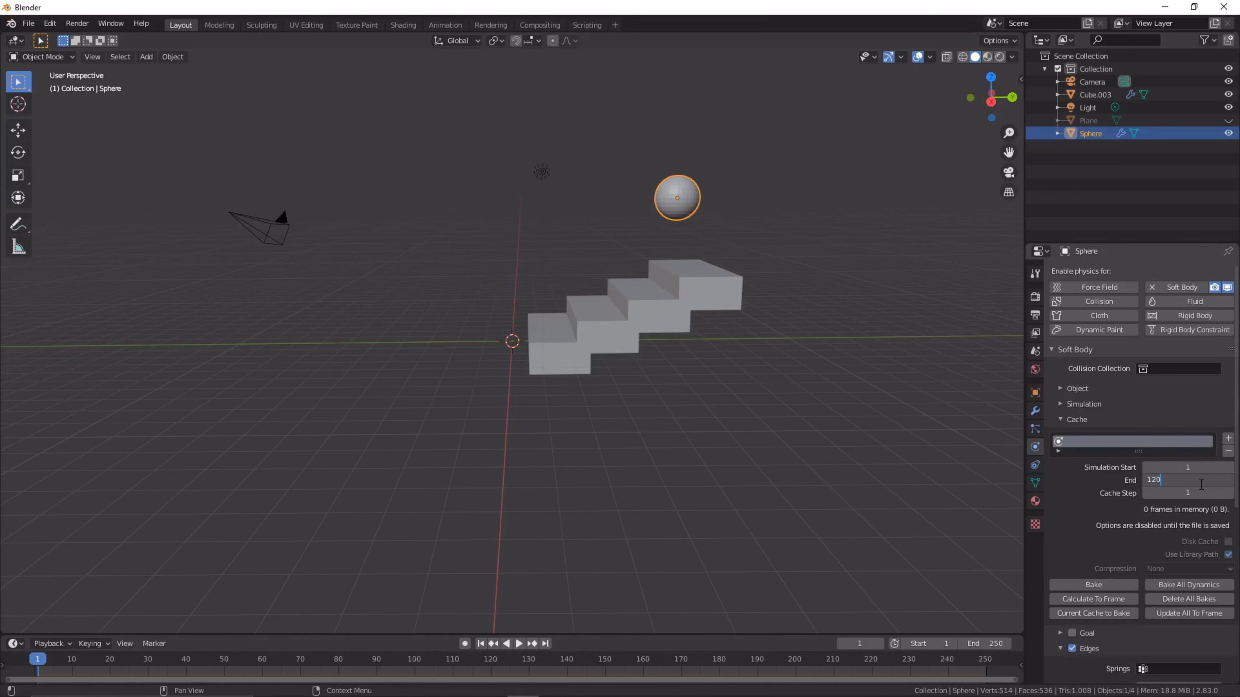
{"action": "key", "text": "Return"}
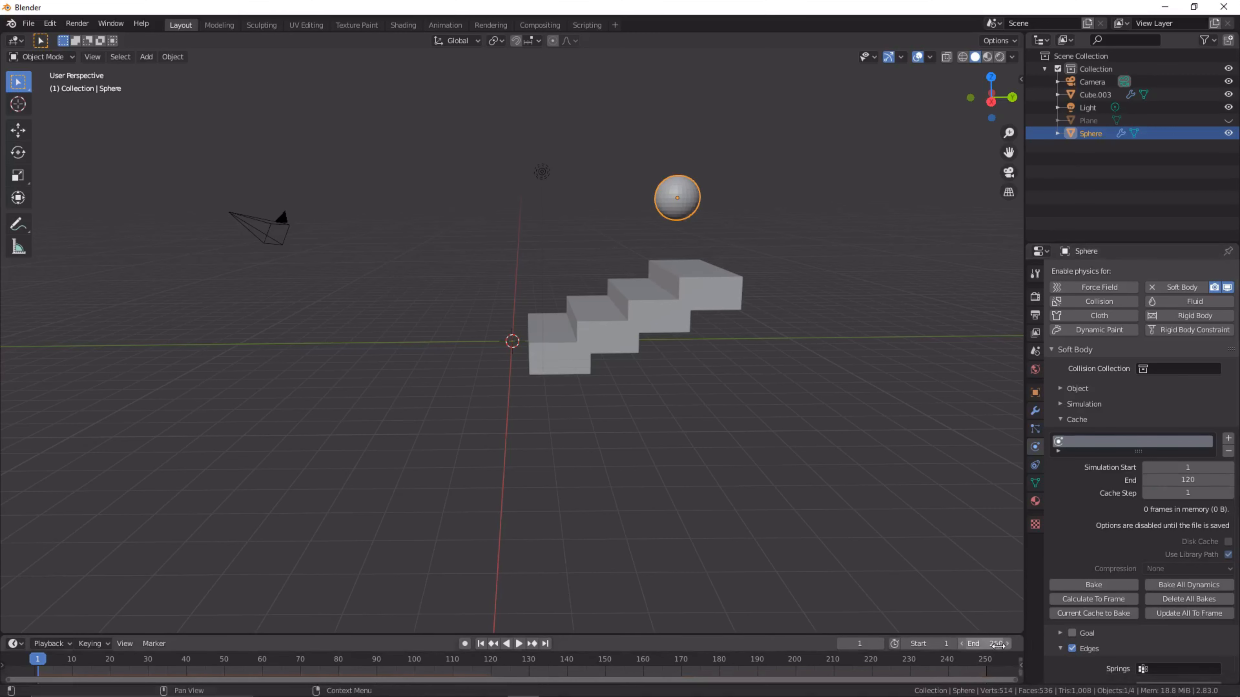
{"action": "left_click", "coordinate": [996, 644]}
{"action": "type", "text": "120"}
{"action": "key", "text": "Return"}
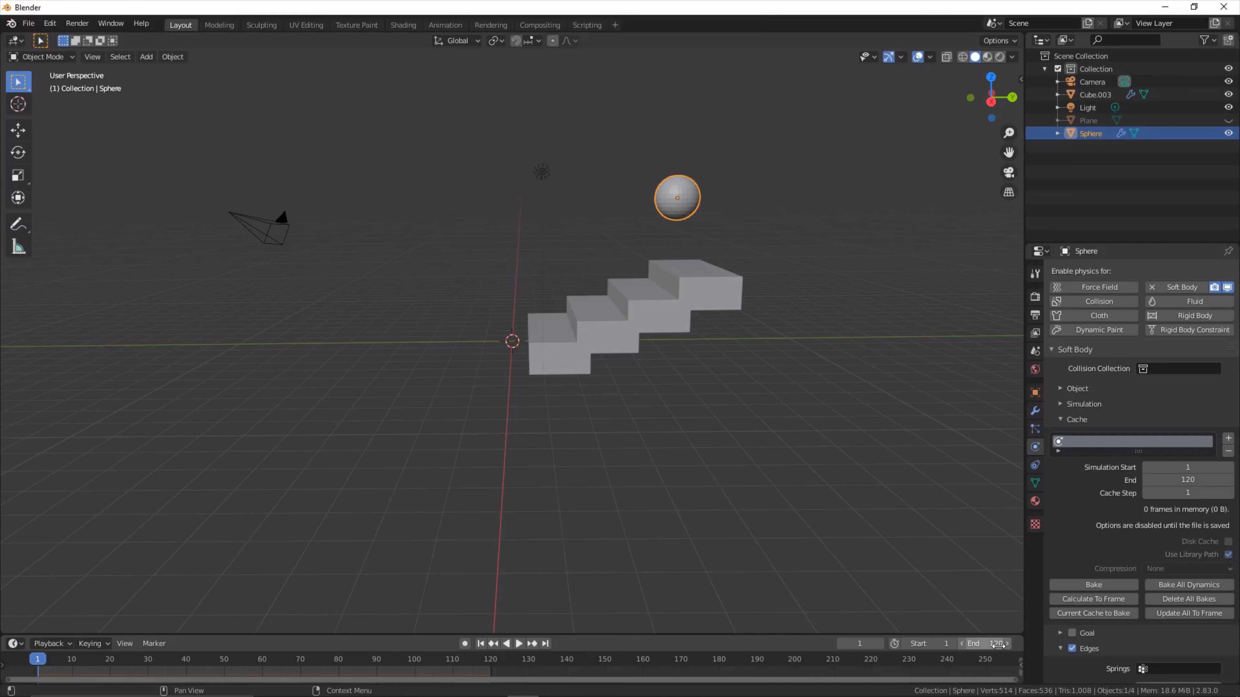
- Deselect everything, play the simulation to examine how the sphere falls down the stairs, and stop playback
{"action": "left_click", "coordinate": [684, 319]}
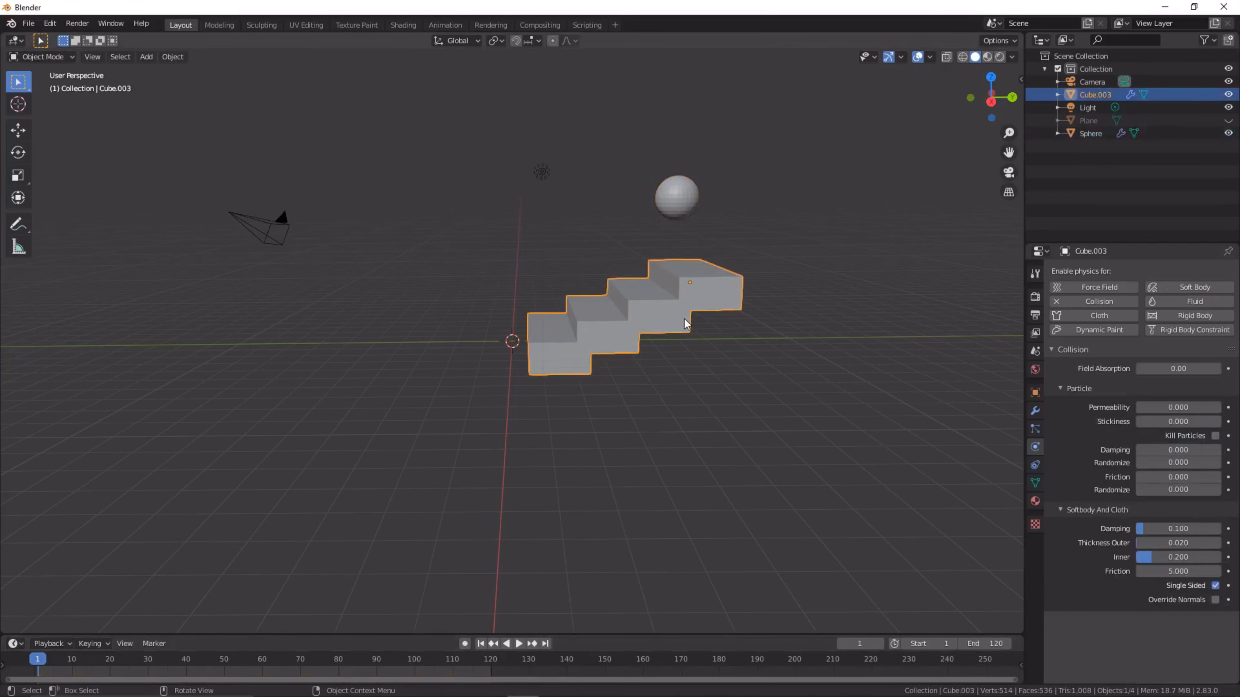
{"action": "left_click", "coordinate": [738, 362]}
{"action": "key", "text": "space"}
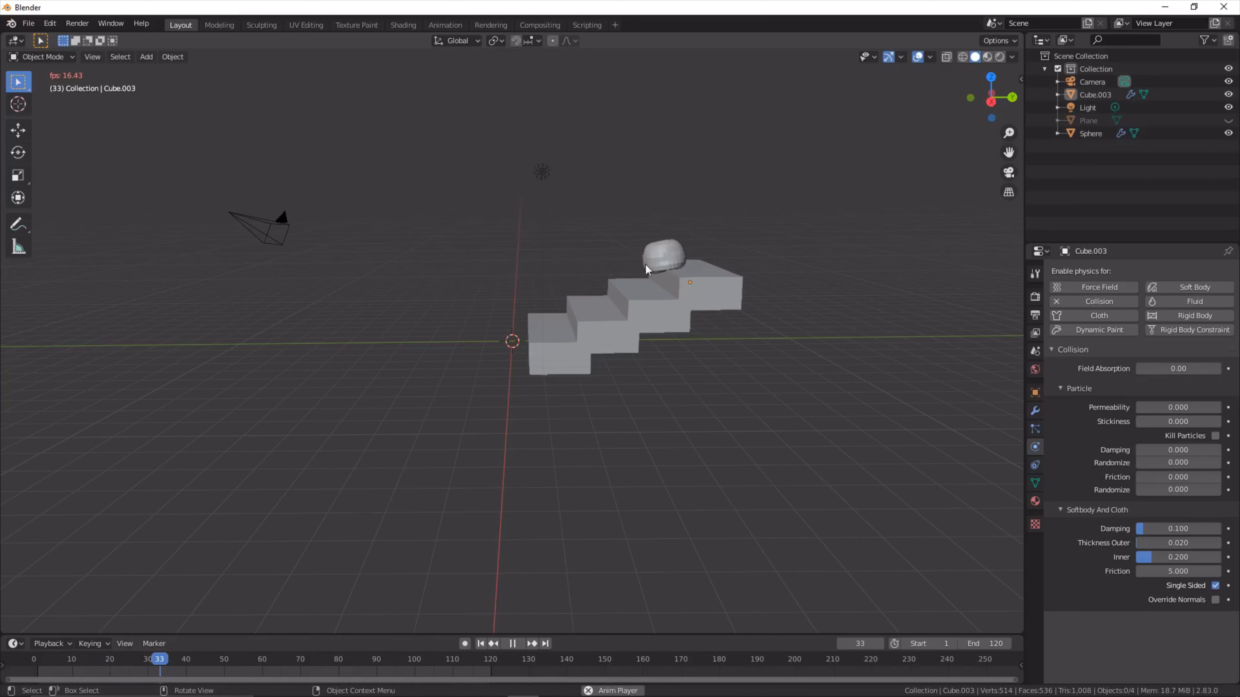
{"action": "scroll", "coordinate": [662, 298], "scroll_direction": "up", "scroll_amount": 3}
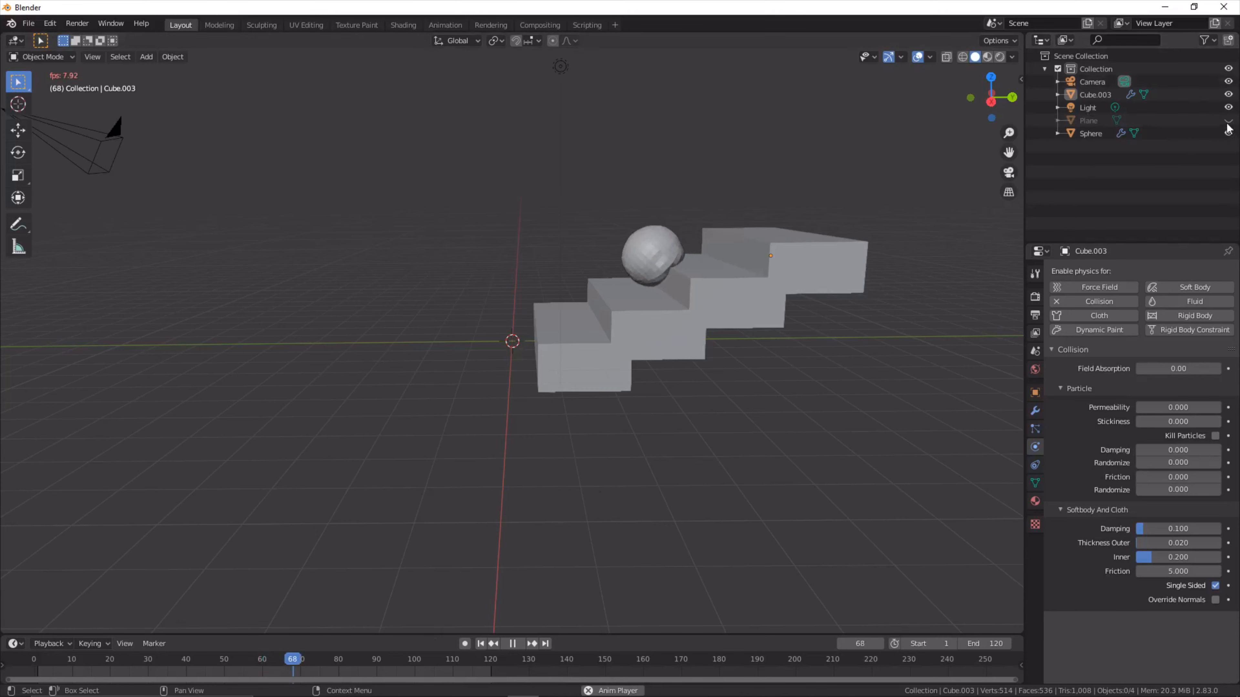
{"action": "key", "text": "space"}
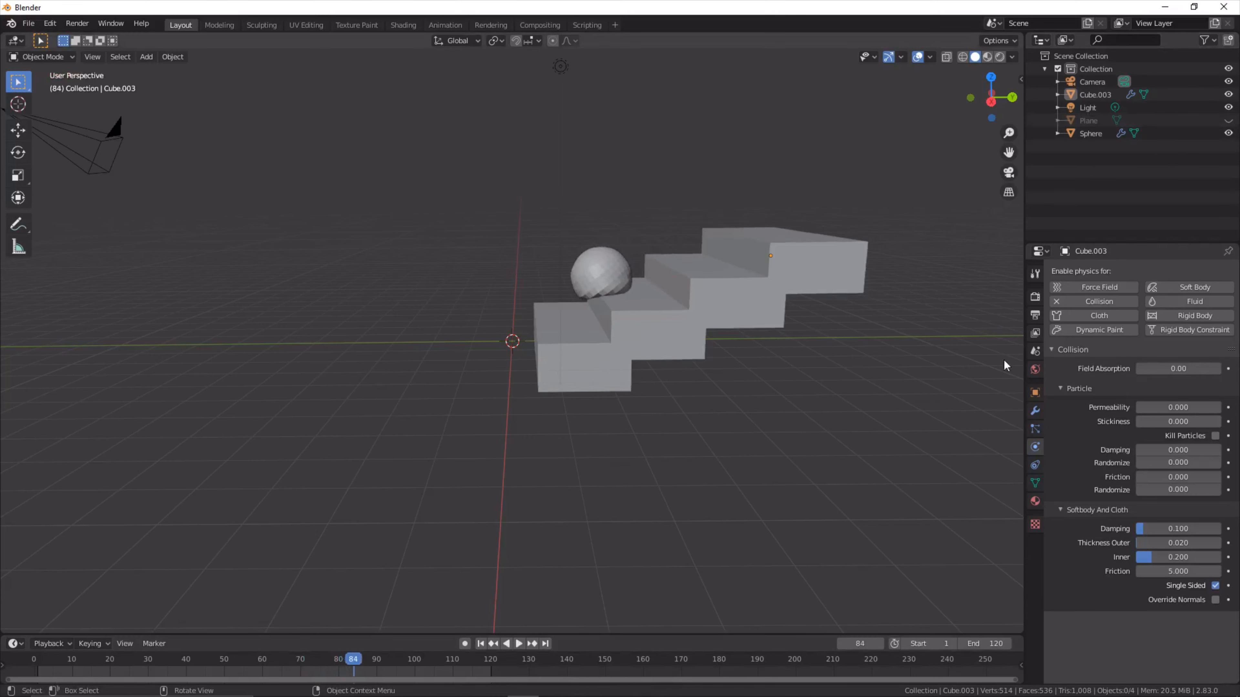
- Unhide the floor plane and enable Collision physics on it
{"action": "left_click", "coordinate": [1228, 121]}
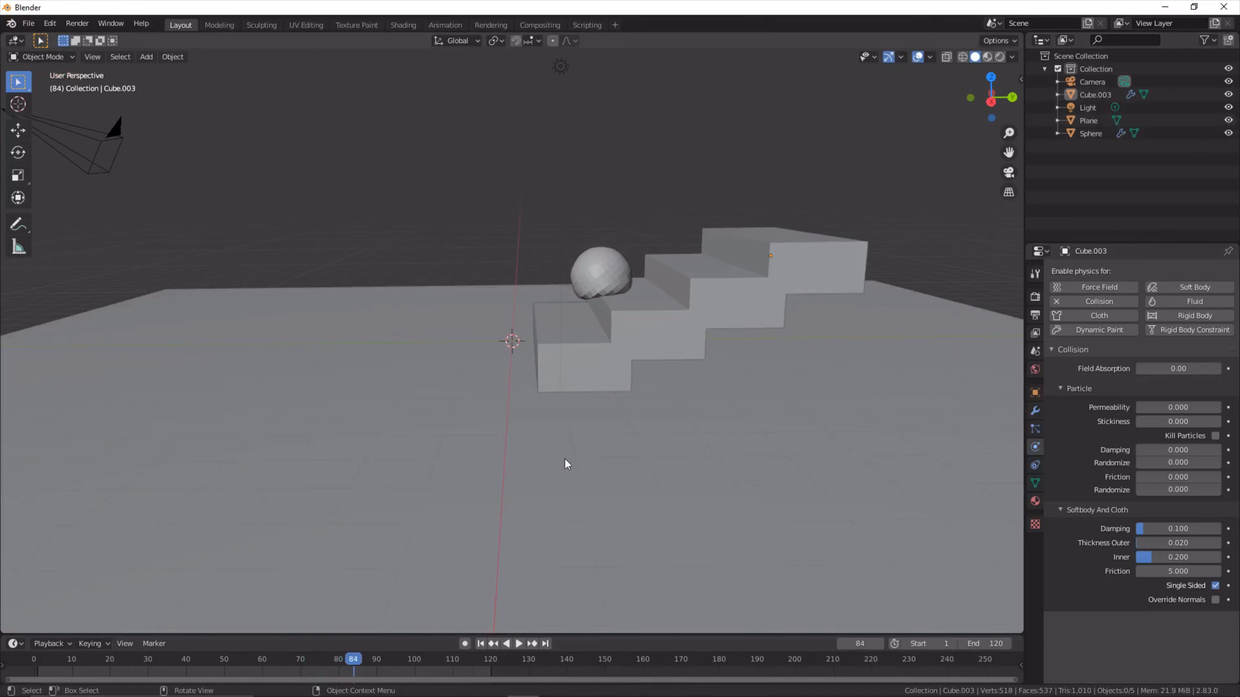
{"action": "left_click", "coordinate": [836, 476]}
{"action": "scroll", "coordinate": [835, 476], "scroll_direction": "down", "scroll_amount": 4}
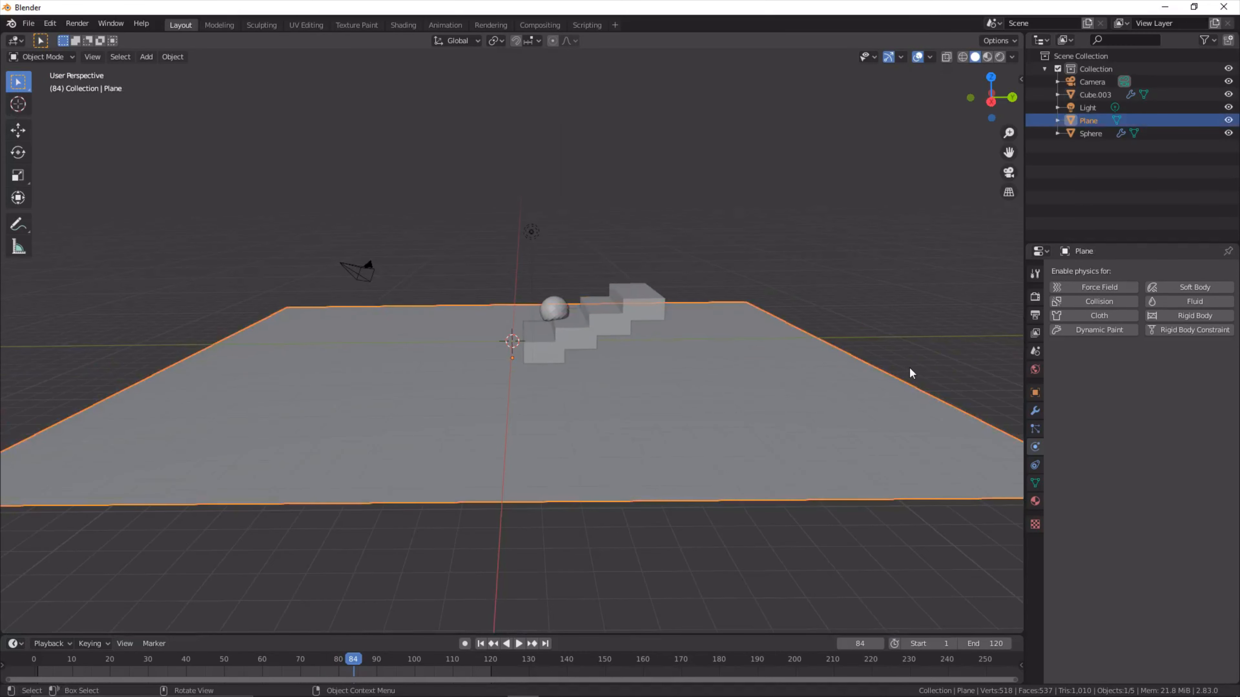
{"action": "left_click", "coordinate": [918, 282]}
{"action": "left_click", "coordinate": [887, 432]}
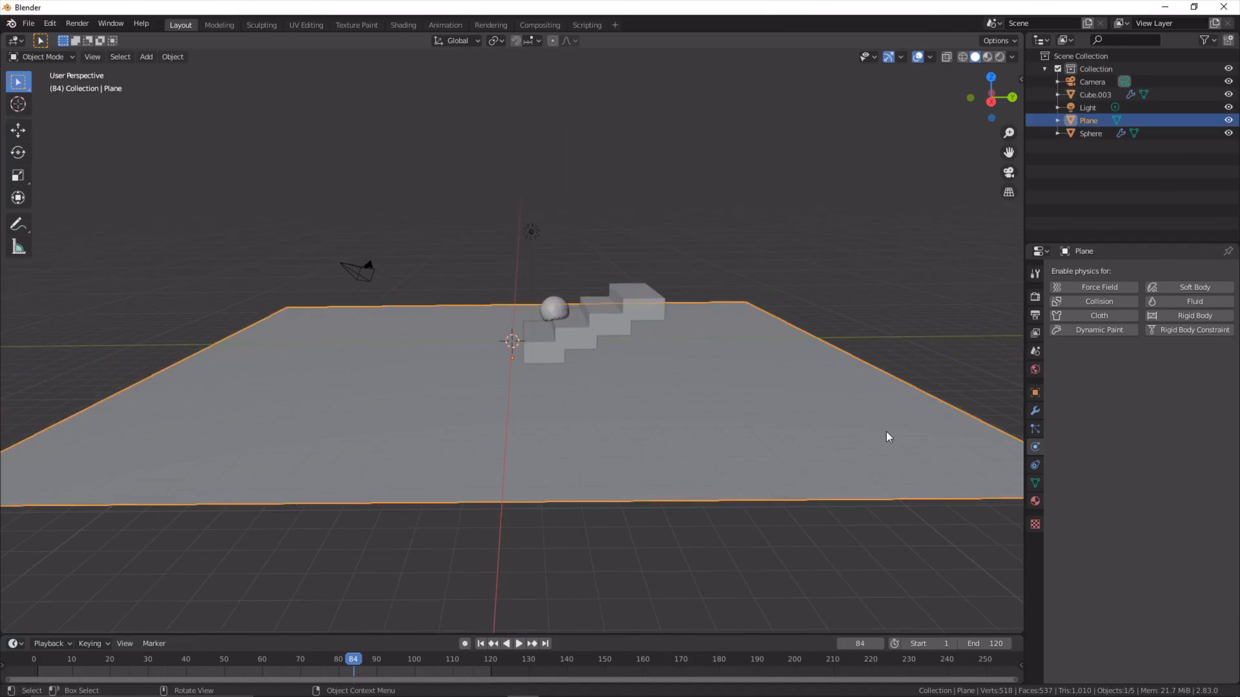
{"action": "left_click", "coordinate": [1099, 302]}
- Apply smooth shading to the soft body sphere
{"action": "scroll", "coordinate": [593, 286], "scroll_direction": "up", "scroll_amount": 8}
{"action": "middle_click_drag", "start_coordinate": [593, 287], "coordinate": [663, 196]}
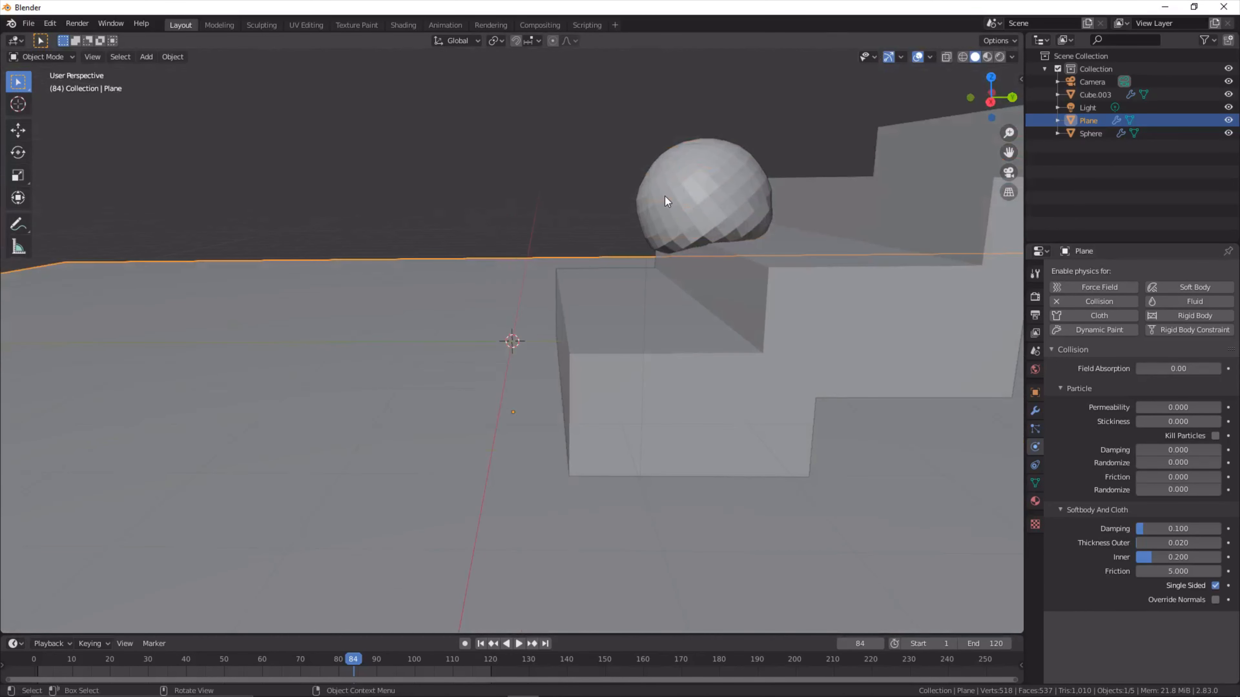
{"action": "left_click", "coordinate": [665, 196]}
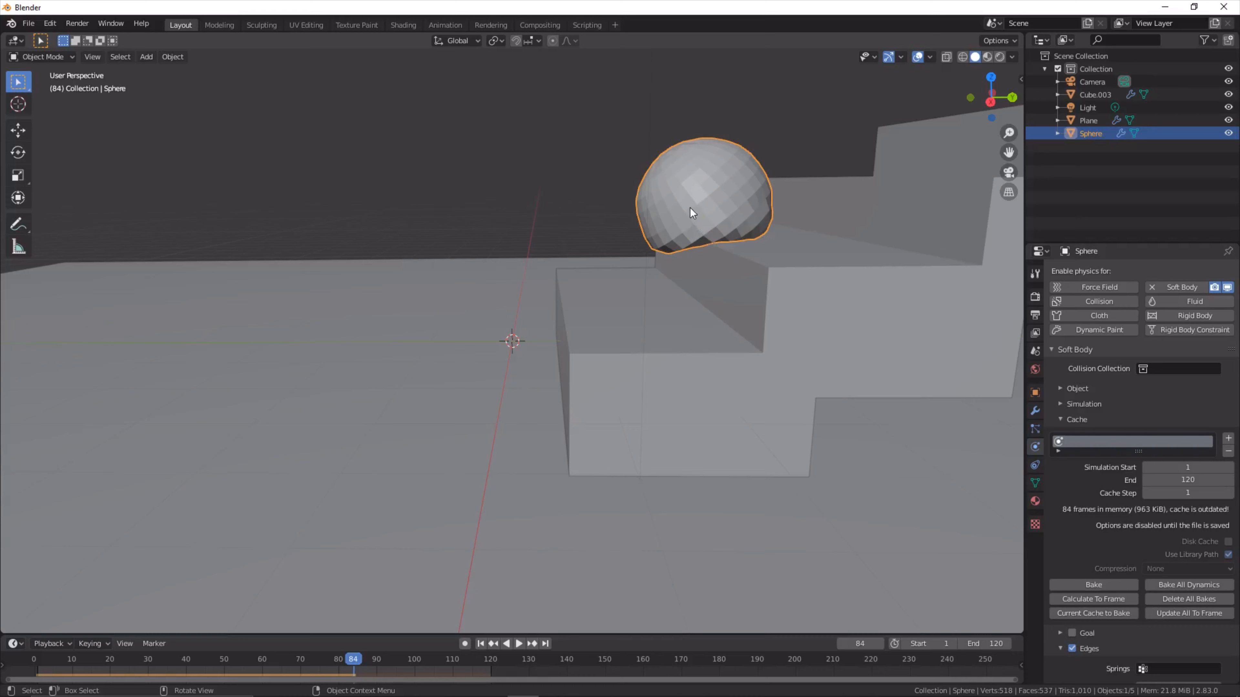
{"action": "right_click", "coordinate": [690, 213]}
{"action": "left_click", "coordinate": [690, 208]}
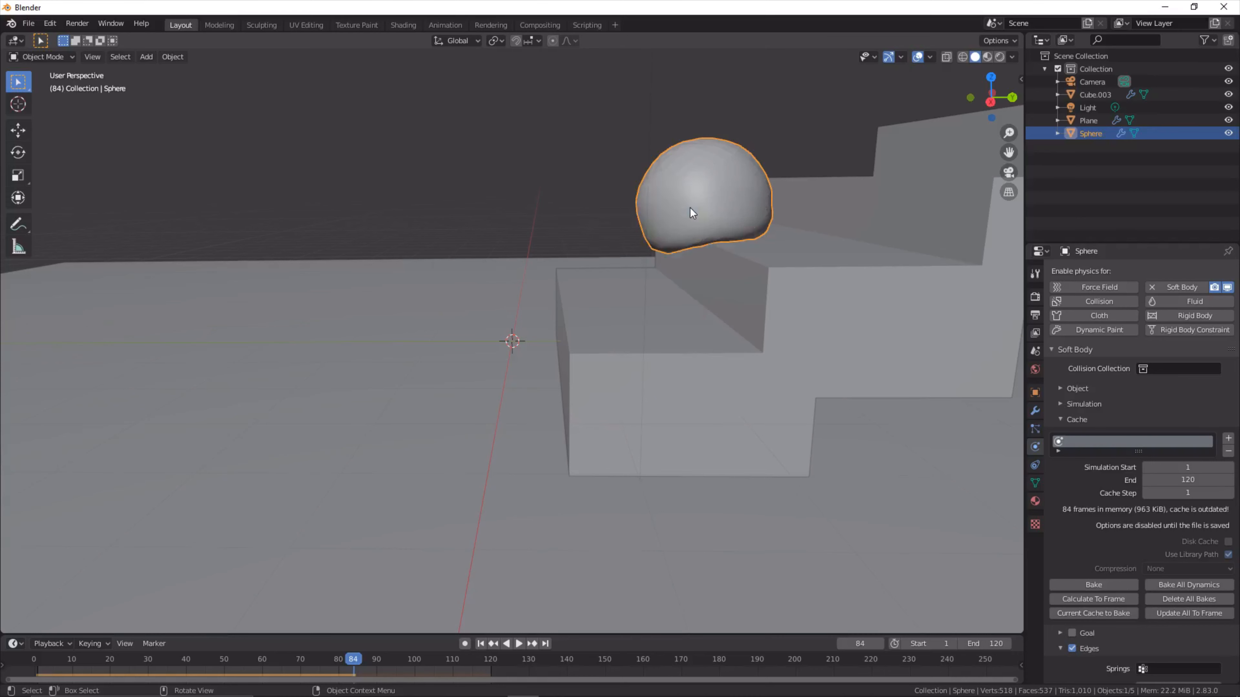
- Play the simulation onward, then replay it from the start to examine the smooth sphere's motion on the stairs
{"action": "key", "text": "space"}
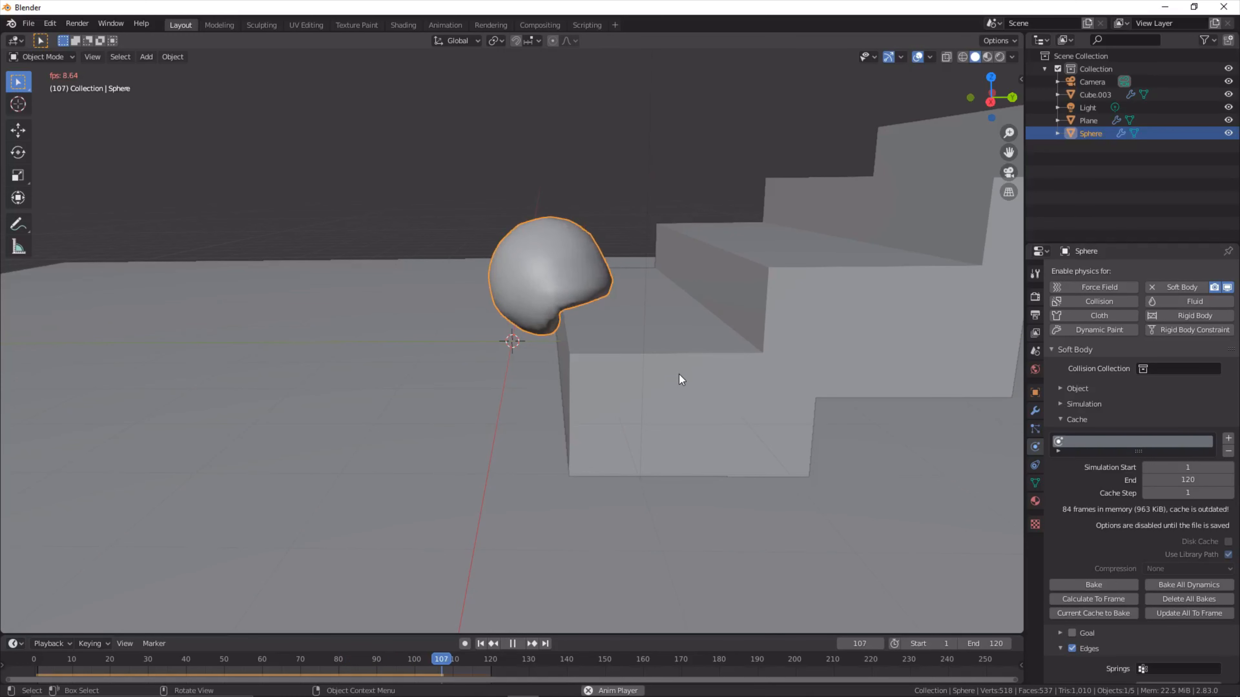
{"action": "key", "text": "space"}
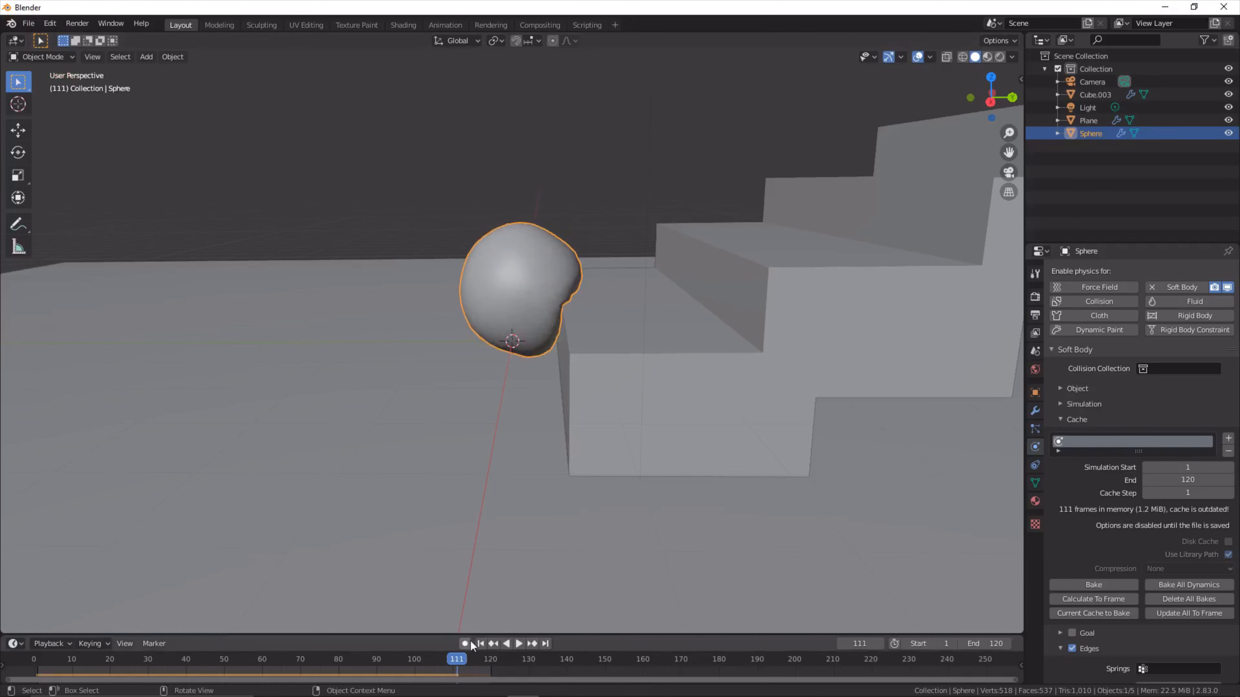
{"action": "key", "text": "space"}
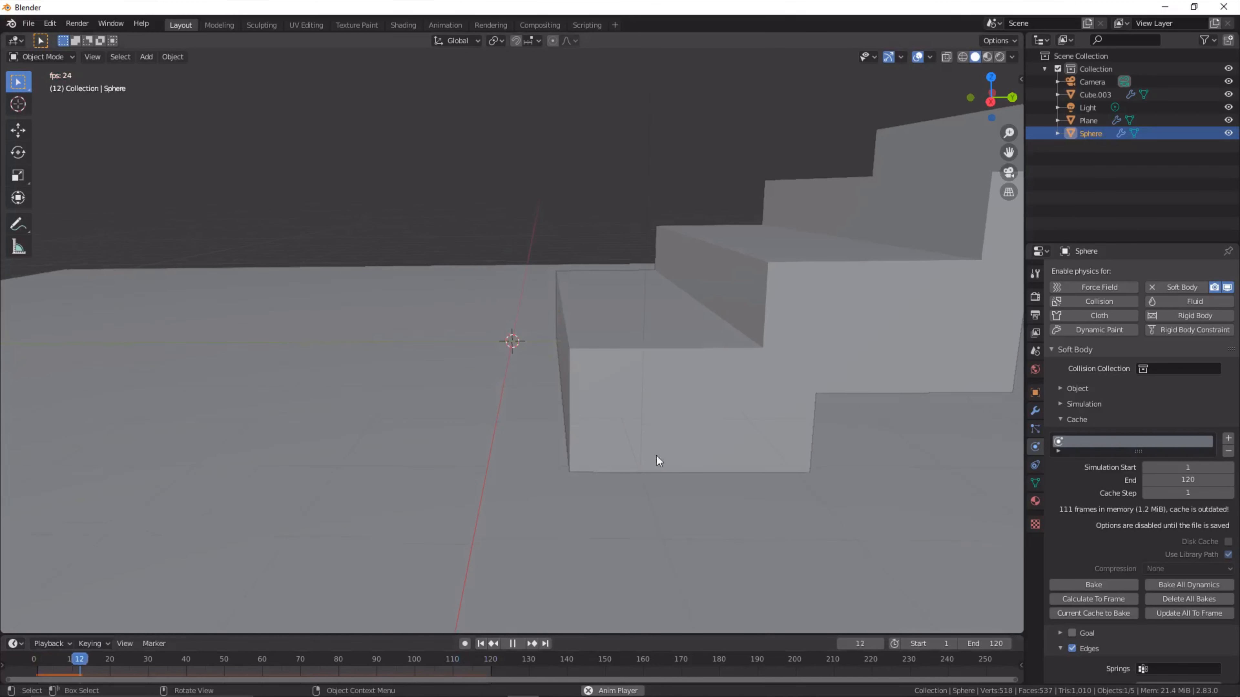
{"action": "left_click", "coordinate": [544, 567]}
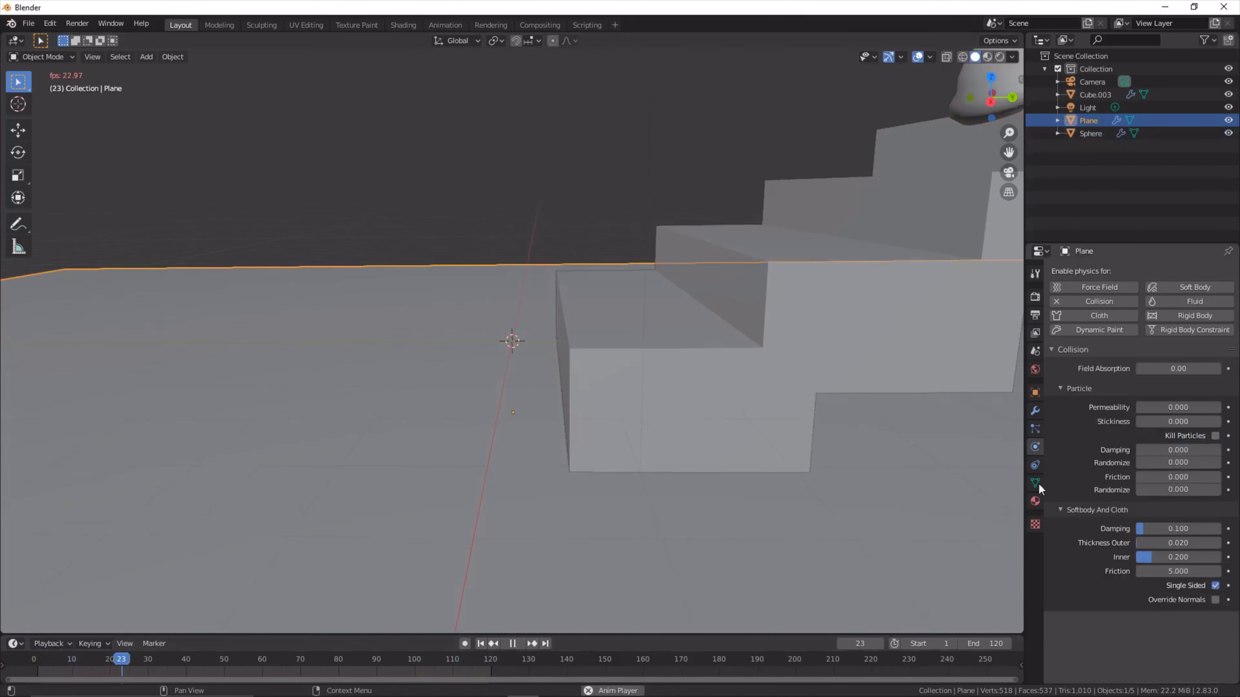
{"action": "key", "text": "space"}
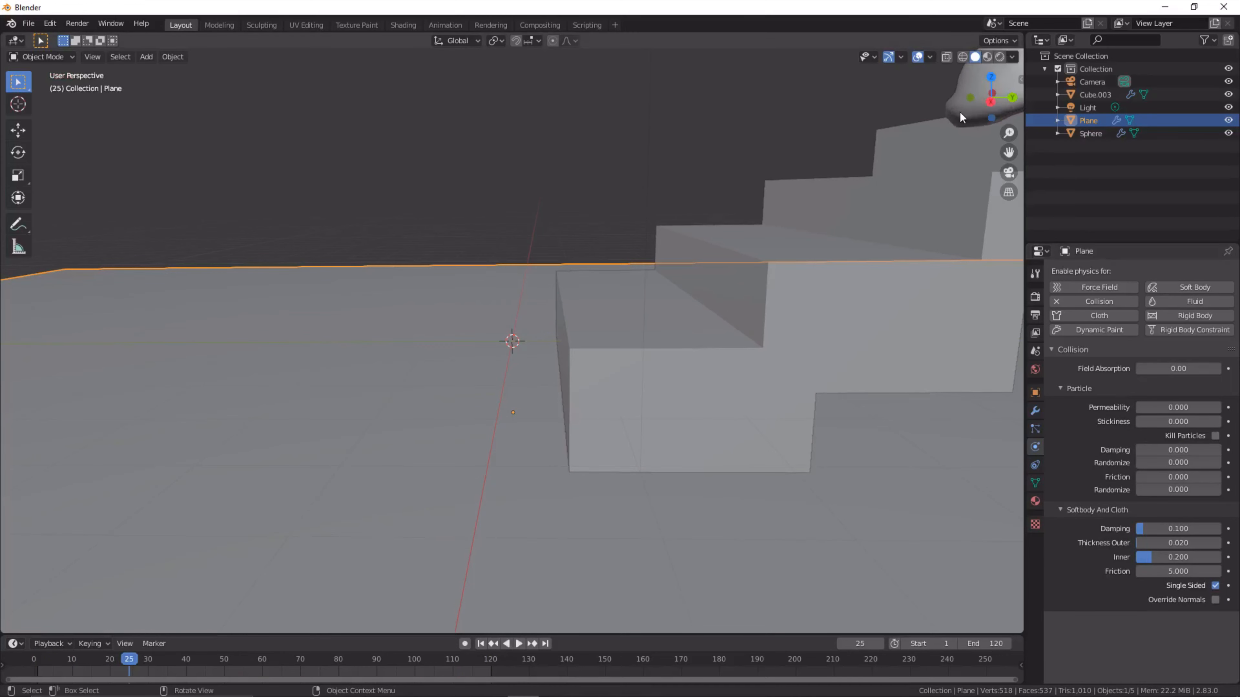
- Bake the sphere's soft body simulation cache
{"action": "left_click", "coordinate": [960, 111]}
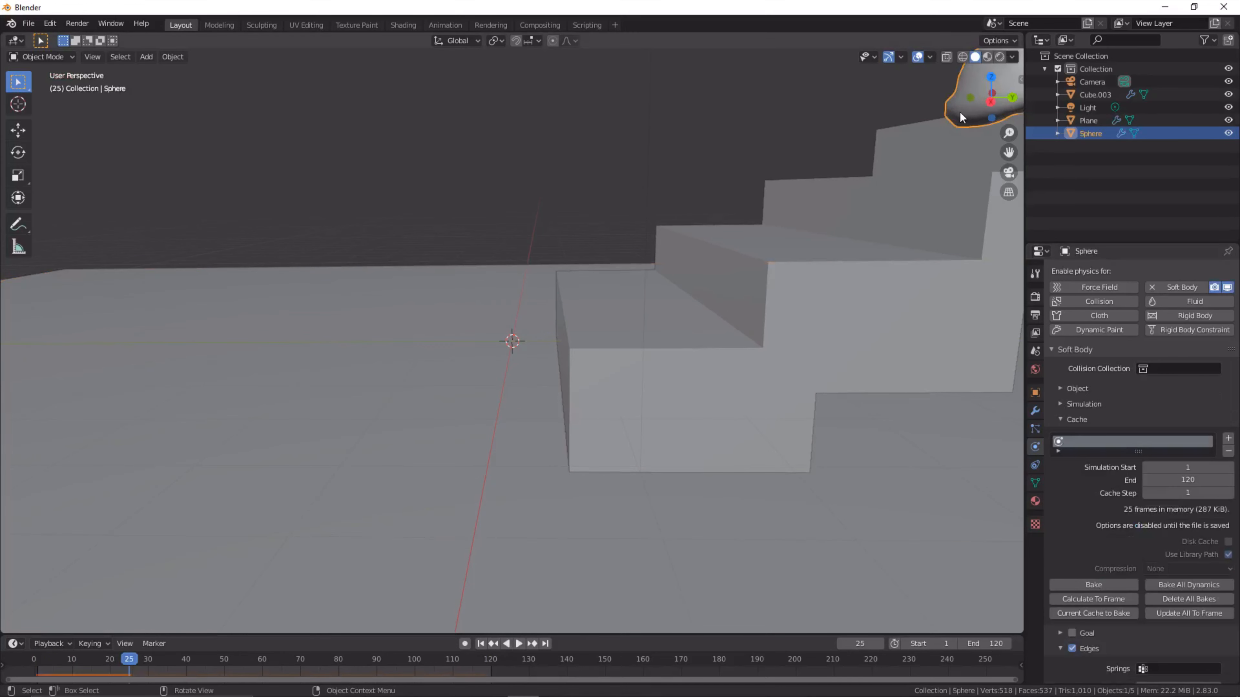
{"action": "left_click", "coordinate": [1098, 582]}
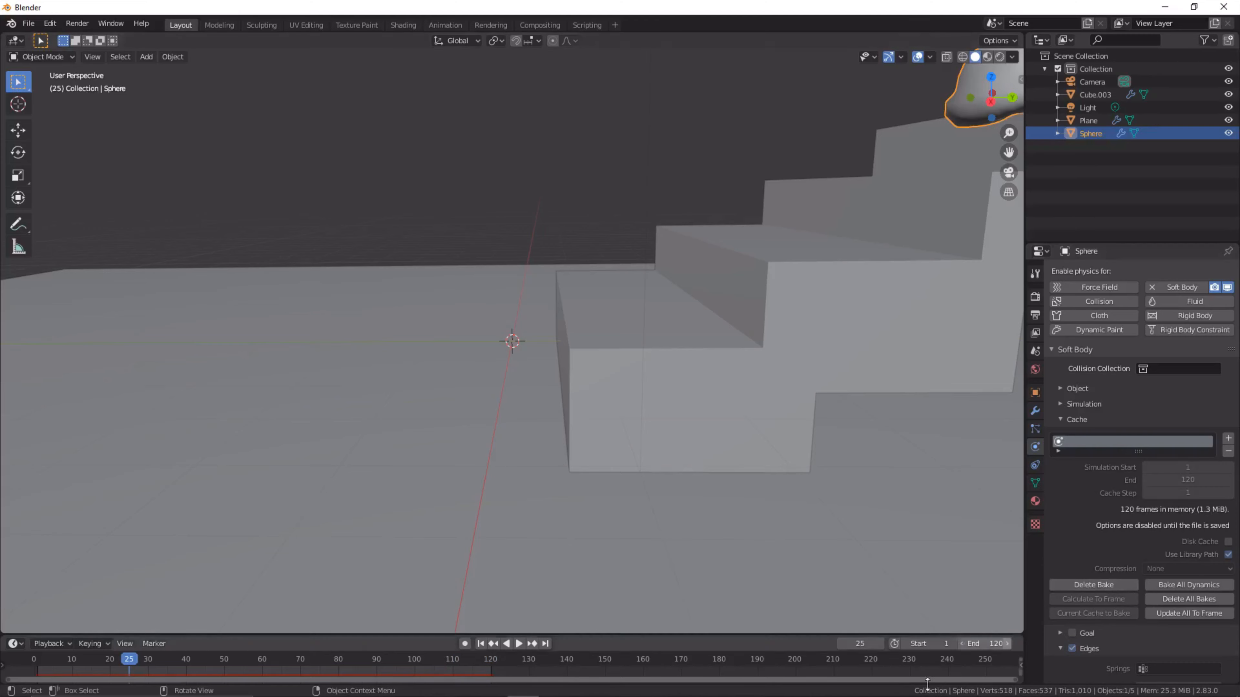
- Play the baked simulation and examine how the sphere bounces down the stairs
{"action": "scroll", "coordinate": [679, 269], "scroll_direction": "down", "scroll_amount": 3}
{"action": "scroll", "coordinate": [689, 291], "scroll_direction": "down", "scroll_amount": 6}
{"action": "scroll", "coordinate": [688, 290], "scroll_direction": "up", "scroll_amount": 5}
{"action": "key", "text": "space"}
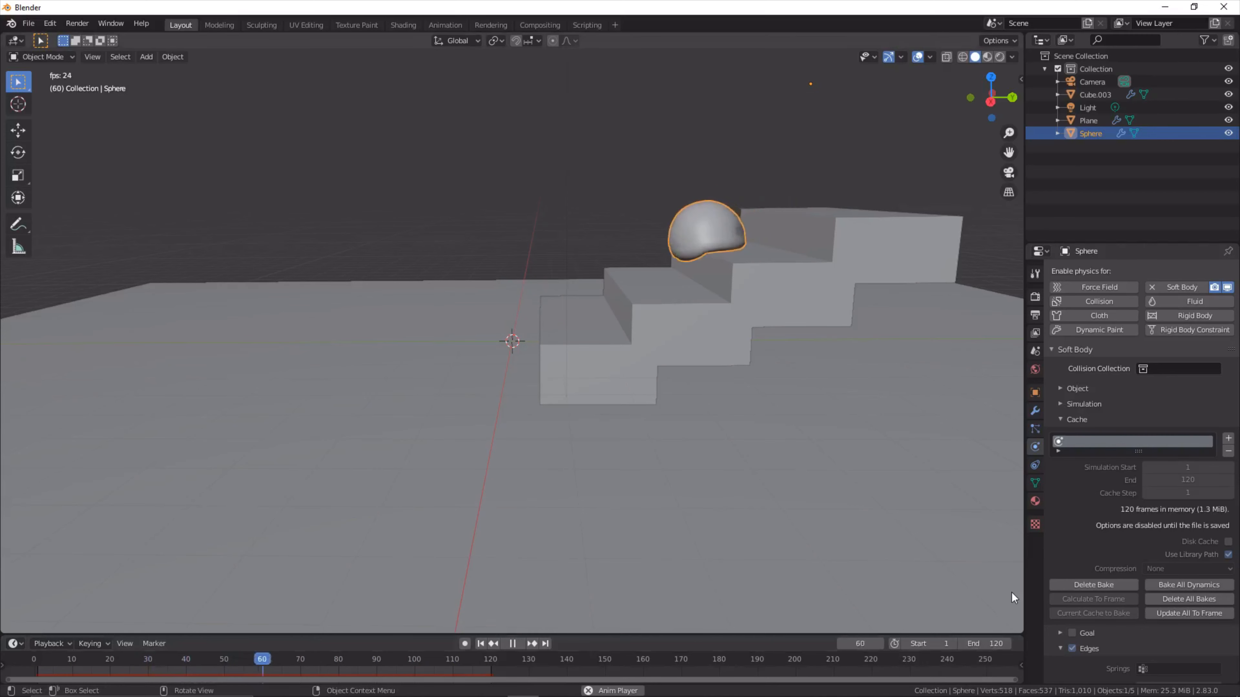
{"action": "key", "text": "space"}
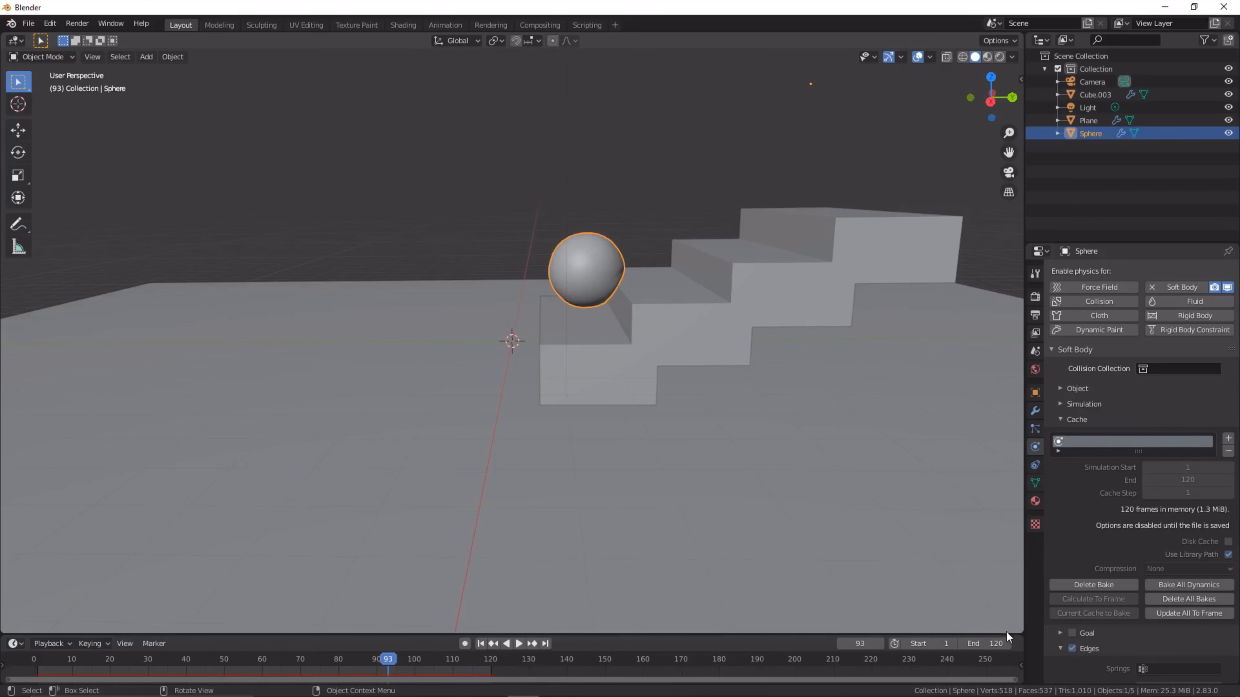
- Set the scene's end frame to 130 and move the playhead to frame 130
{"action": "left_click", "coordinate": [1002, 643]}
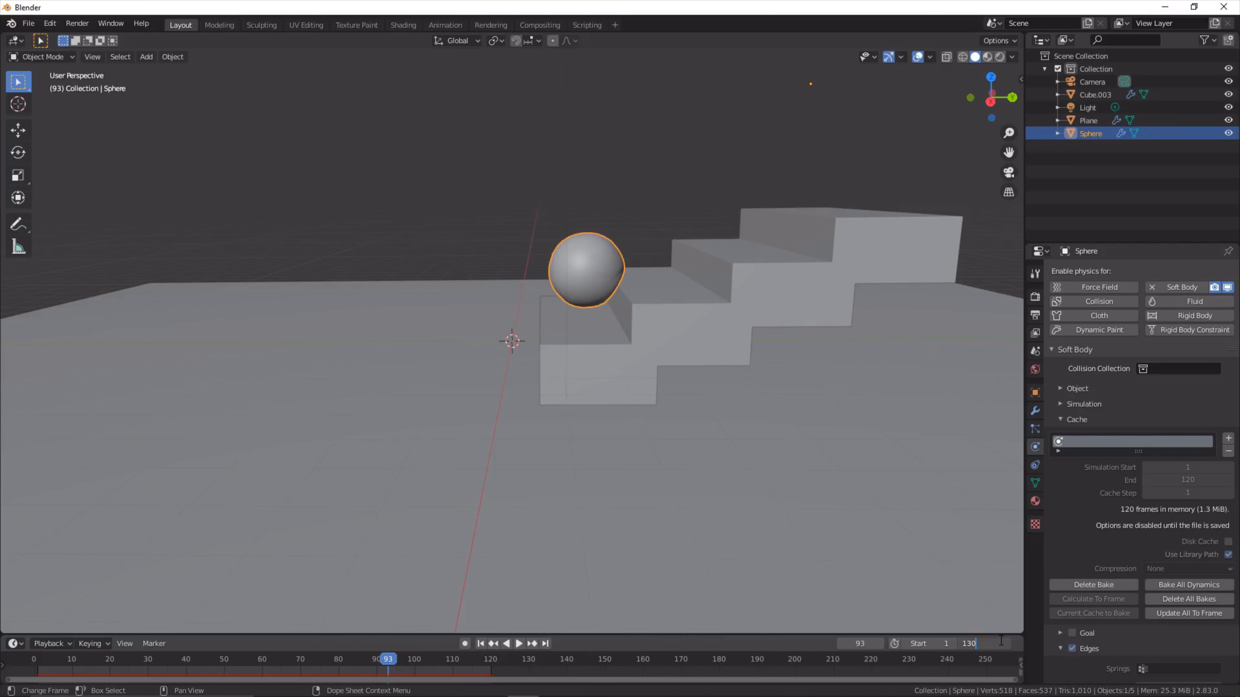
{"action": "type", "text": "130"}
{"action": "key", "text": "Return"}
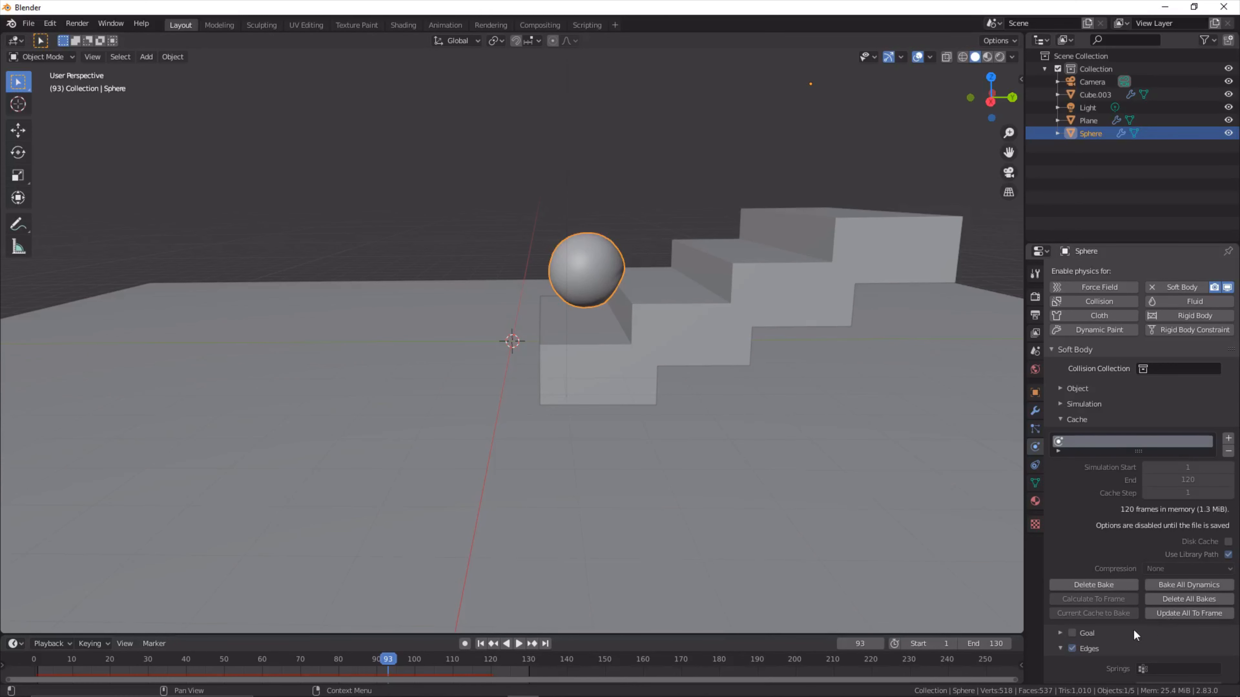
{"action": "left_click", "coordinate": [538, 665]}
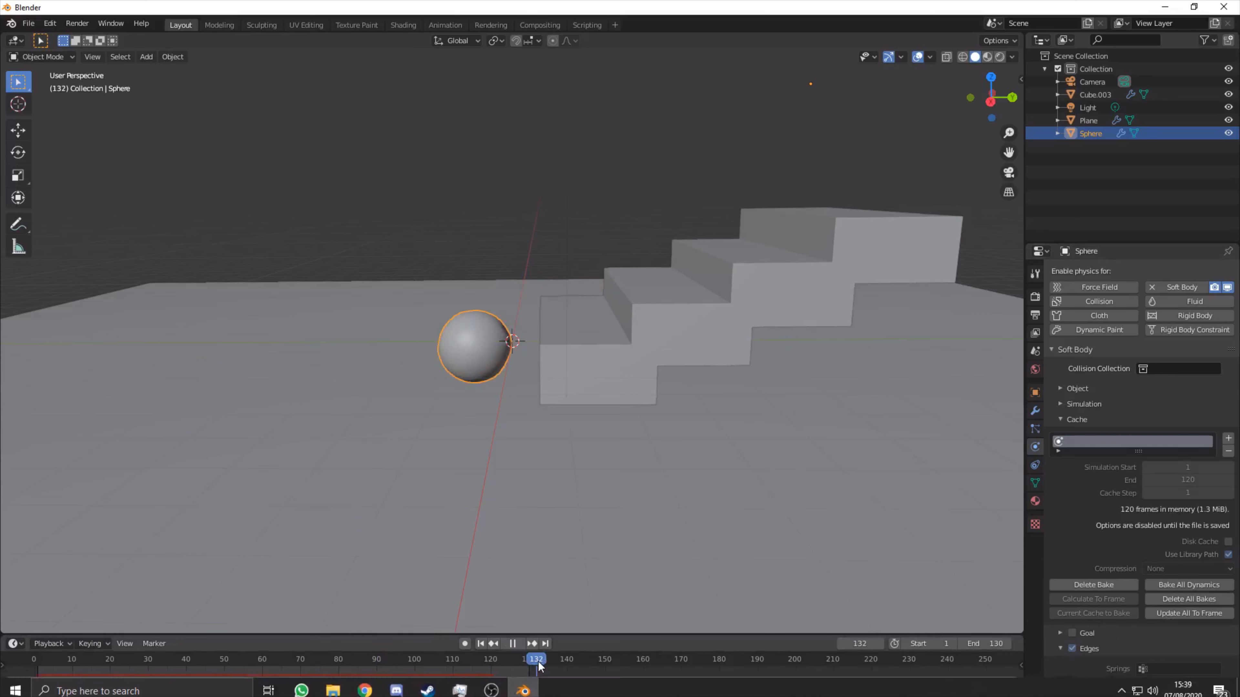
{"action": "left_click_drag", "start_coordinate": [539, 666], "coordinate": [531, 666]}
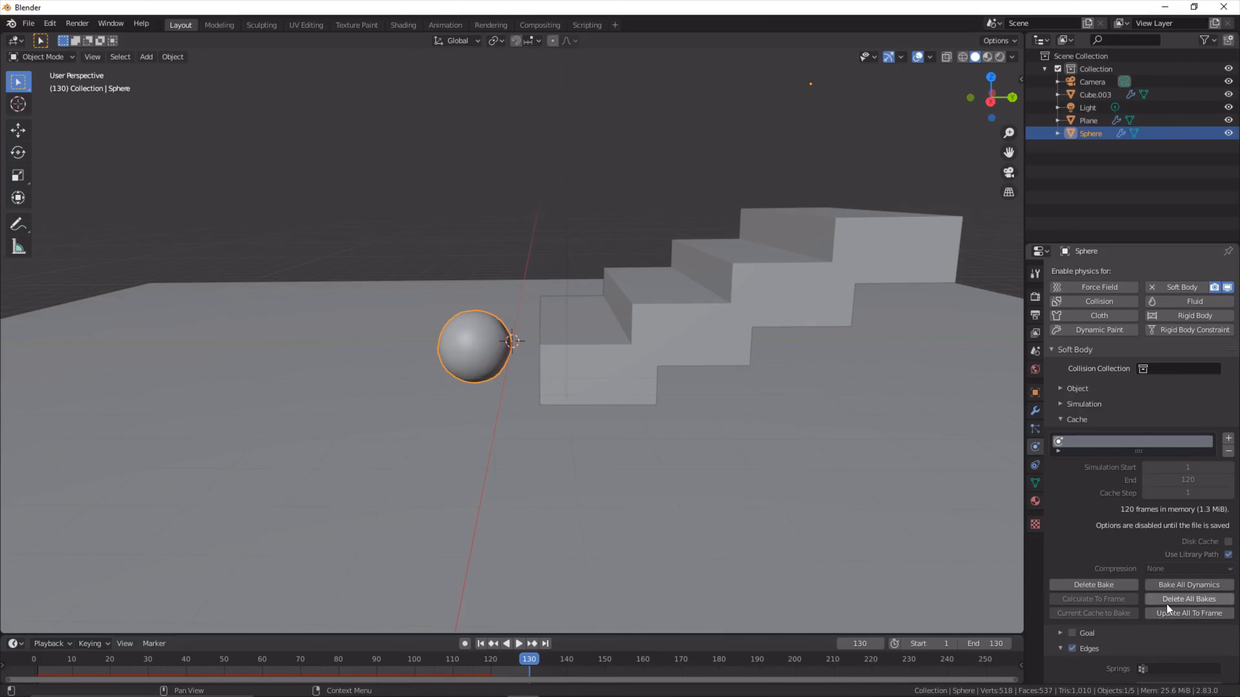
- Delete the sphere's soft body bake and bake the simulation again over the same frame range
{"action": "left_click", "coordinate": [1116, 581]}
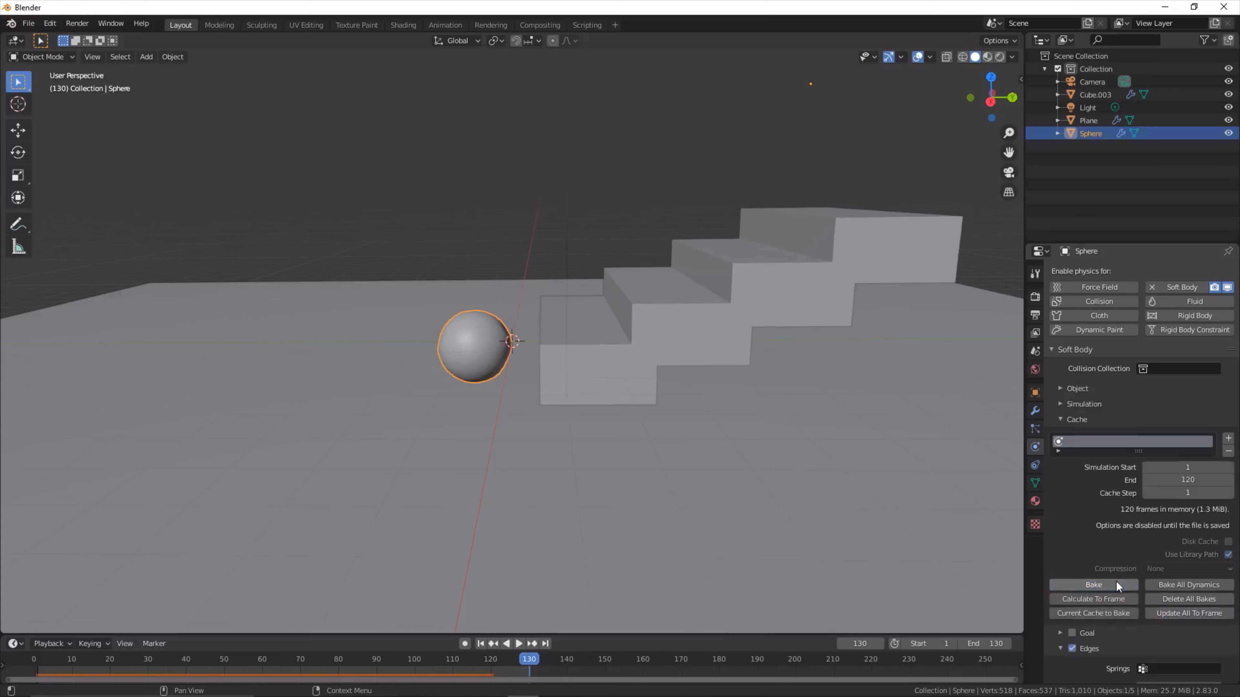
{"action": "left_click", "coordinate": [1116, 581]}
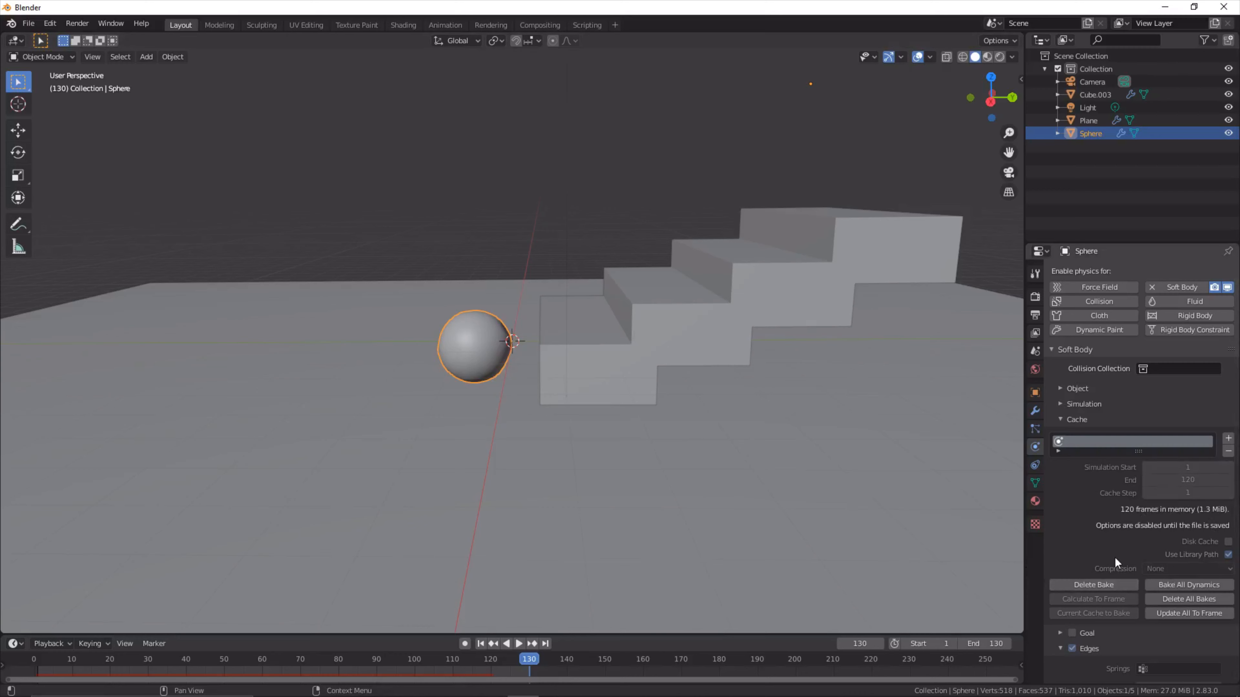
- Clear the sphere's bake, set the soft body cache's simulation end to 130 and rebake it
{"action": "left_click", "coordinate": [1093, 585]}
{"action": "left_click", "coordinate": [1206, 480]}
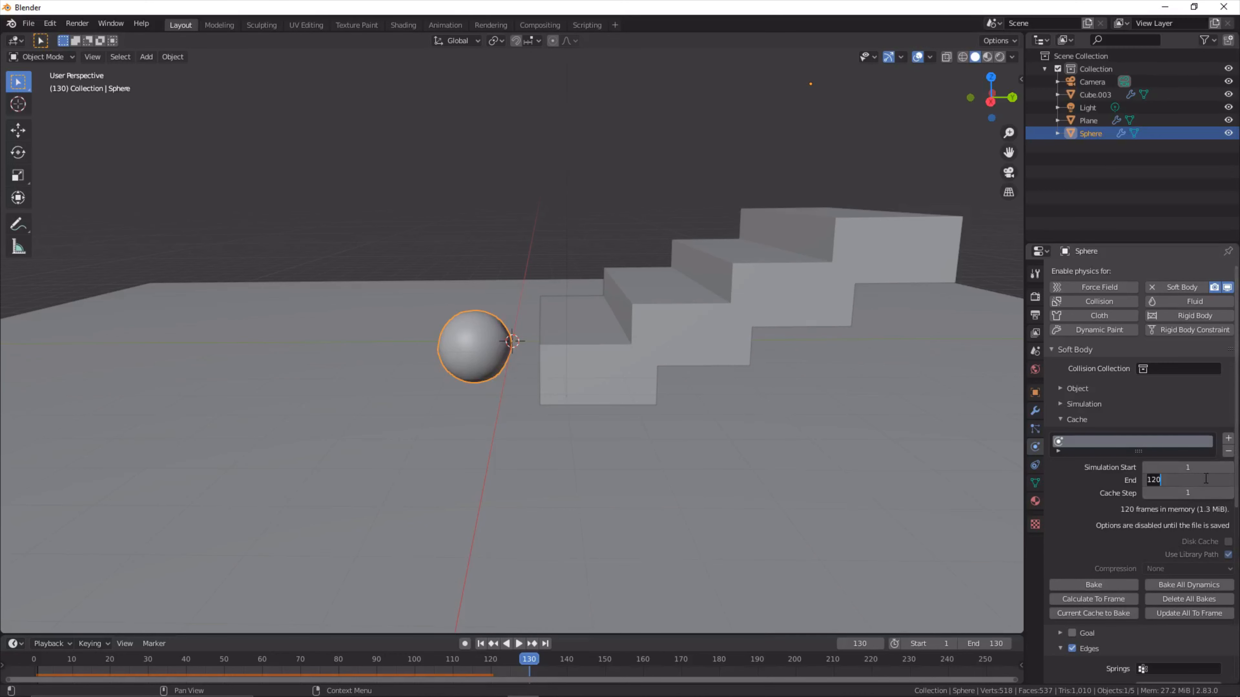
{"action": "key", "text": "Return"}
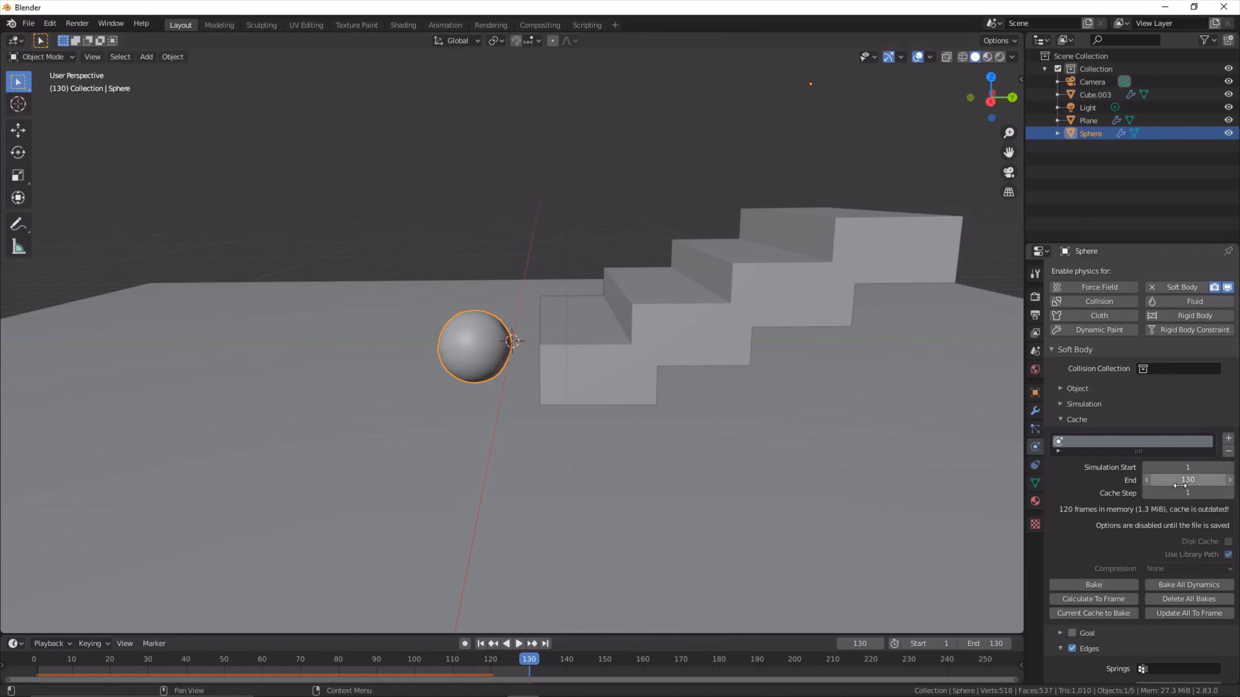
{"action": "left_click", "coordinate": [1071, 583]}
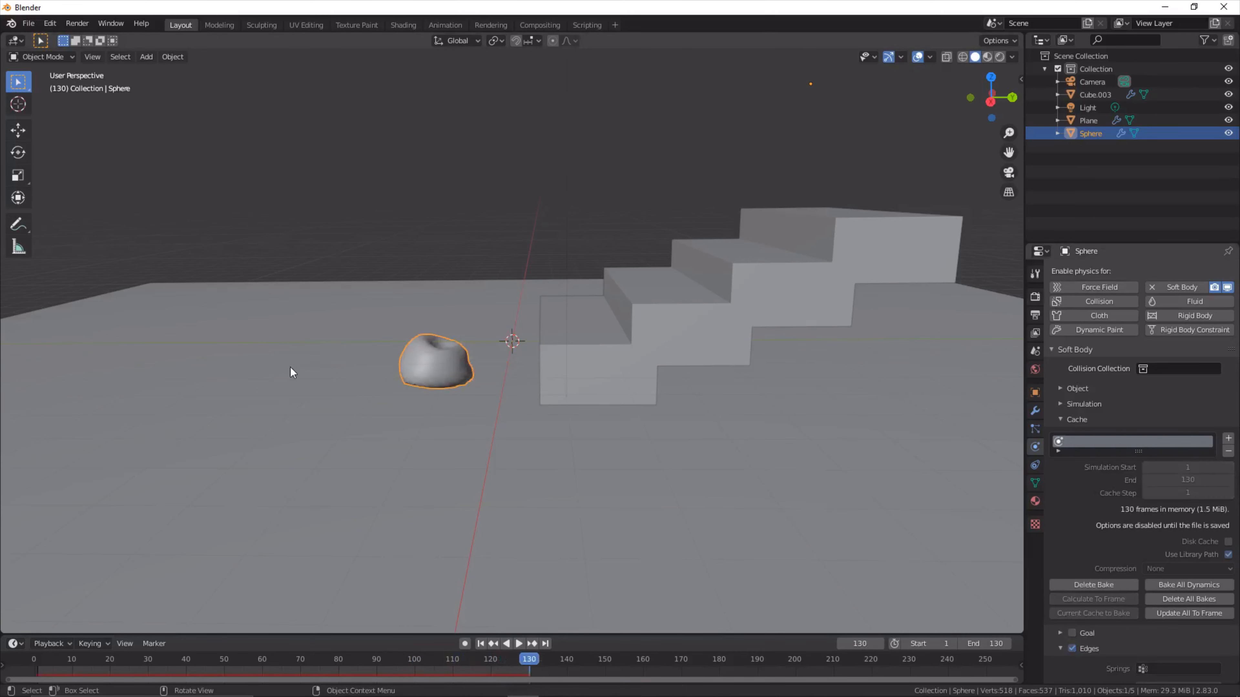
- Return to the first frame and switch the viewport to Material Preview shading
{"action": "scroll", "coordinate": [439, 434], "scroll_direction": "down", "scroll_amount": 3}
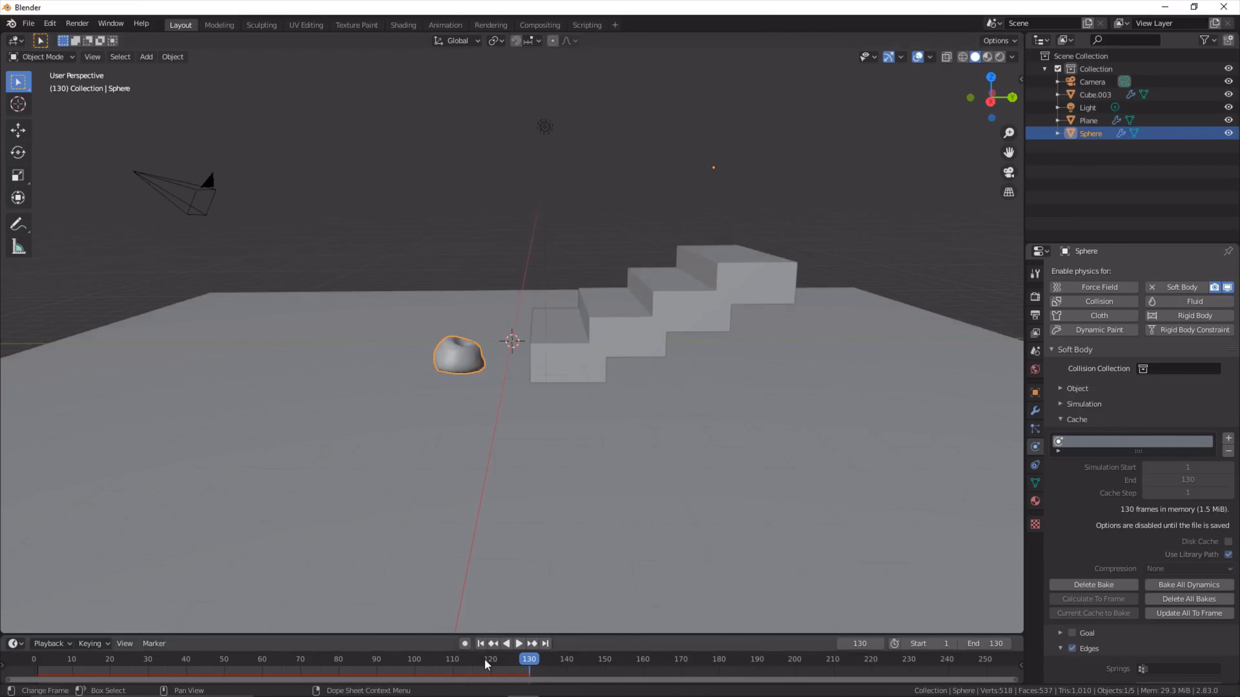
{"action": "left_click", "coordinate": [481, 644]}
{"action": "middle_click_drag", "start_coordinate": [884, 345], "coordinate": [733, 451], "text": "shift"}
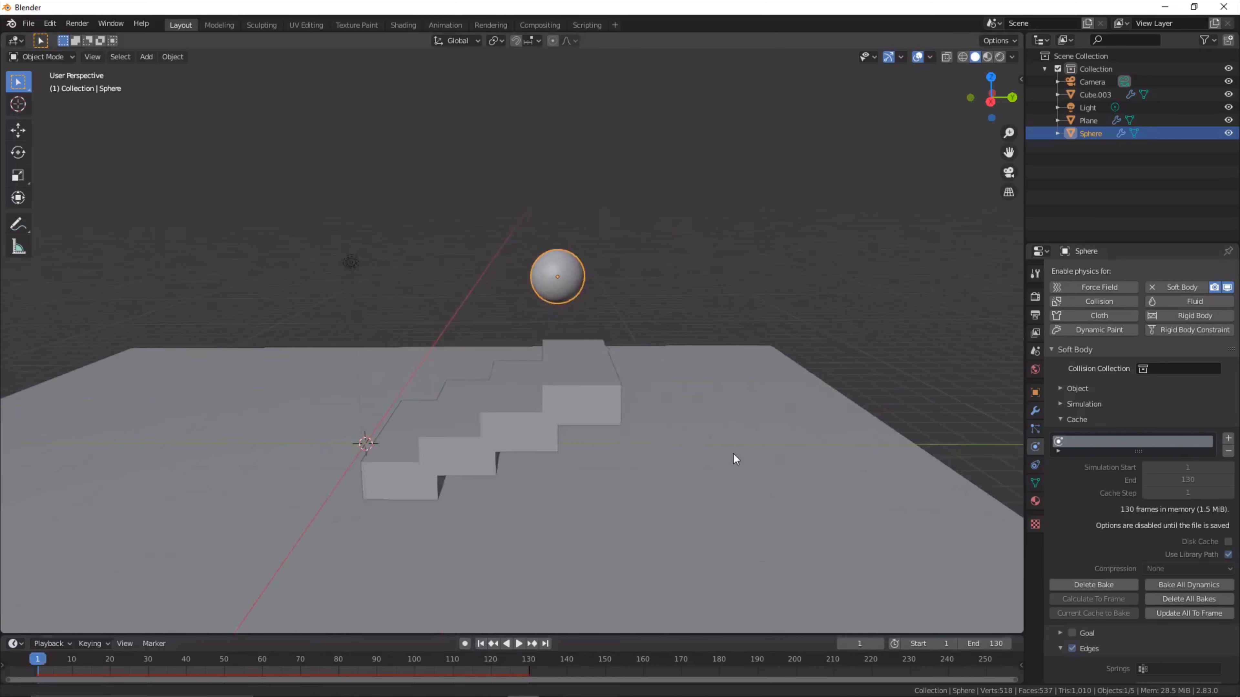
{"action": "left_click", "coordinate": [986, 58]}
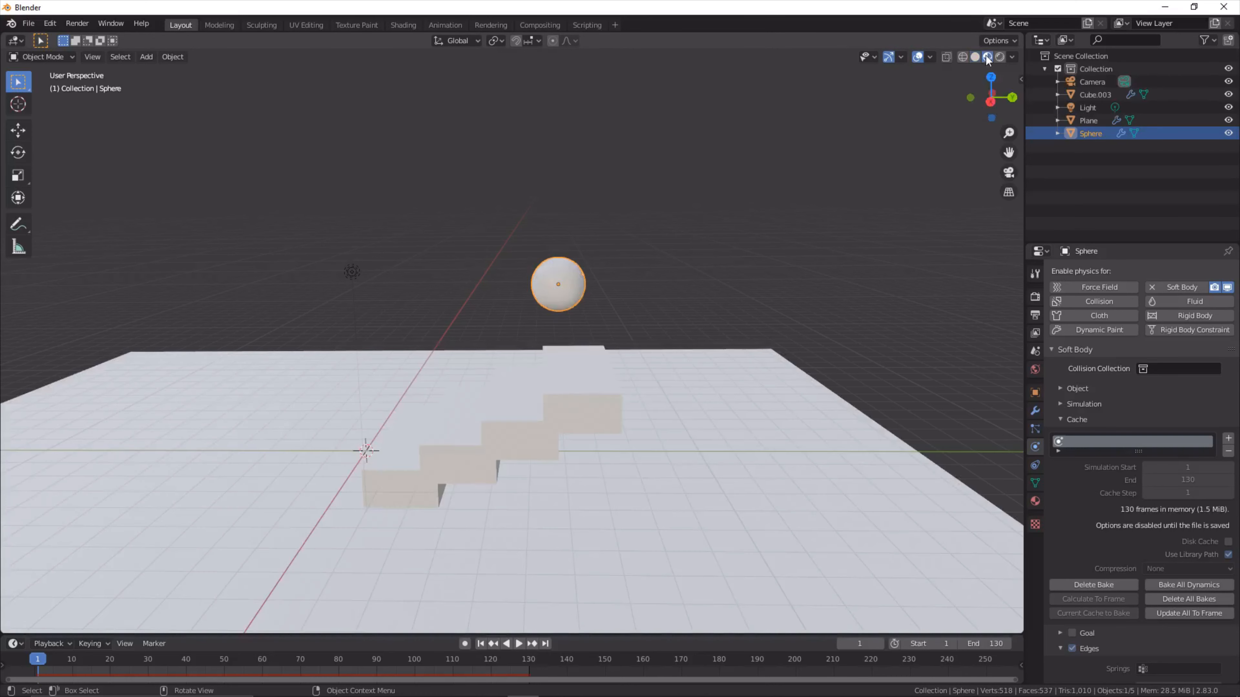
{"action": "mouse_move", "coordinate": [455, 564]}
{"action": "middle_mouse_down"}
{"action": "mouse_move", "coordinate": [501, 552]}
{"action": "mouse_move", "coordinate": [471, 552]}
{"action": "middle_mouse_up"}
{"action": "scroll", "coordinate": [511, 518], "scroll_direction": "up", "scroll_amount": 4}
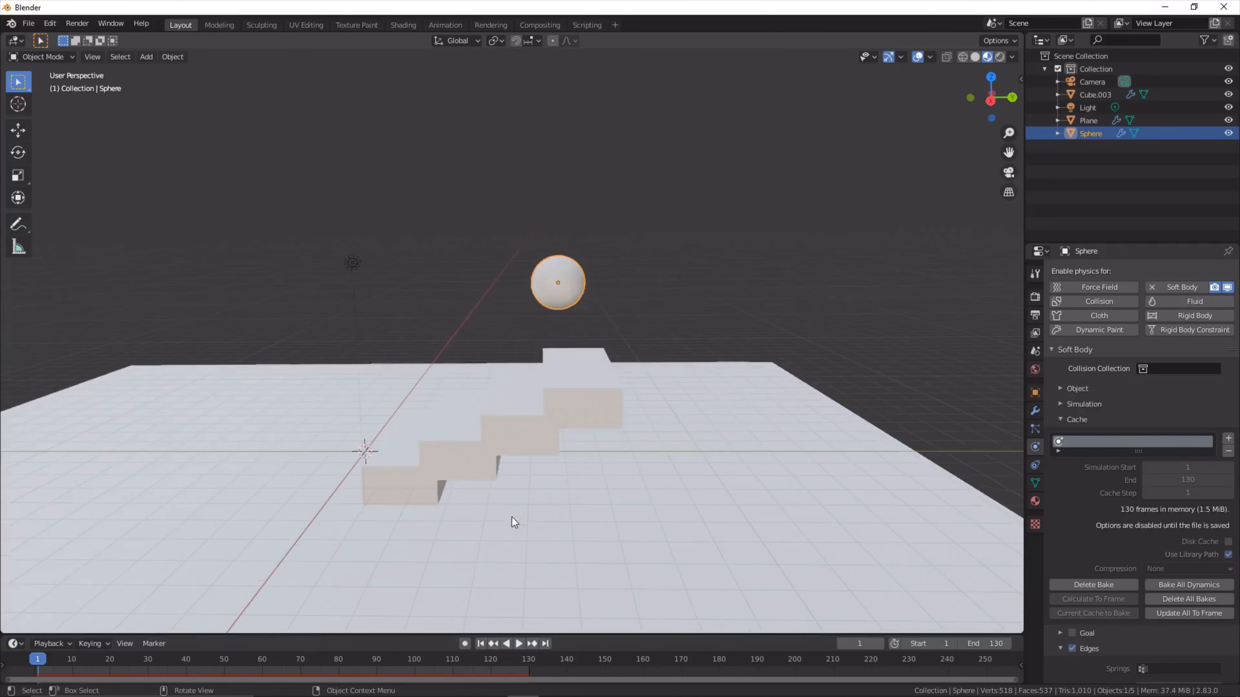
{"action": "scroll", "coordinate": [662, 520], "scroll_direction": "down", "scroll_amount": 2}
{"action": "middle_click_drag", "start_coordinate": [651, 525], "coordinate": [655, 556]}
- Give the sphere a new material with a cyan base color
{"action": "left_click", "coordinate": [572, 295]}
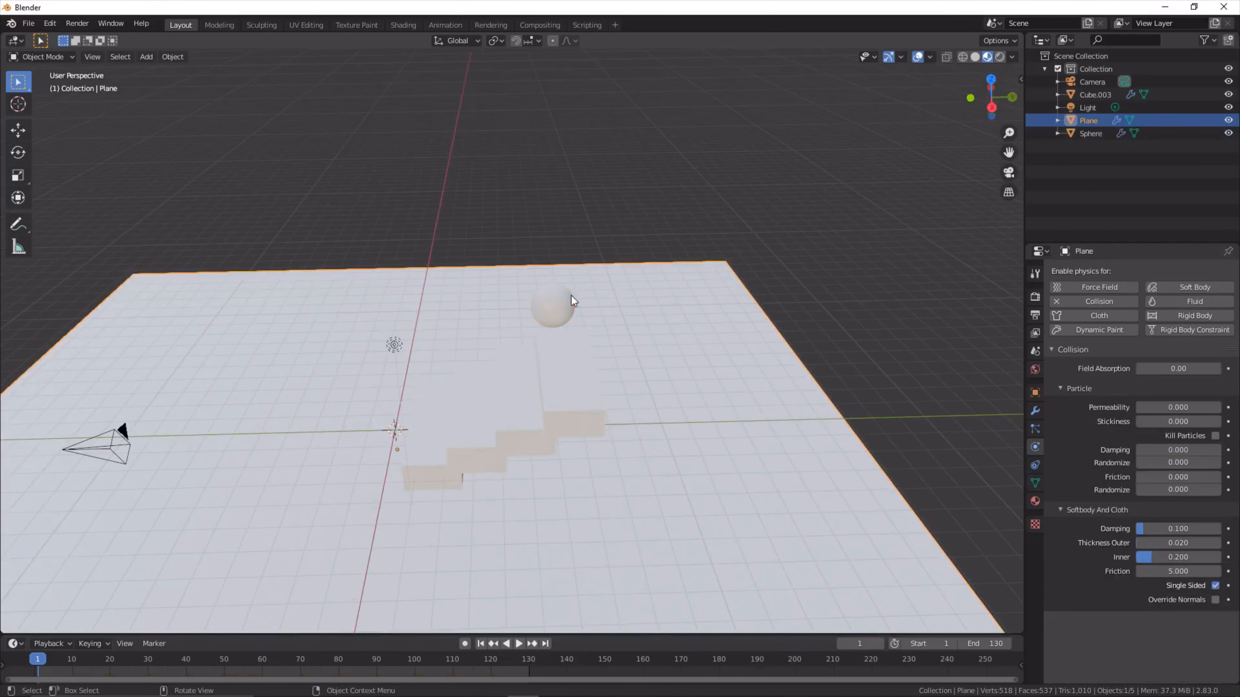
{"action": "left_click", "coordinate": [563, 319]}
{"action": "middle_click_drag", "start_coordinate": [562, 319], "coordinate": [561, 317]}
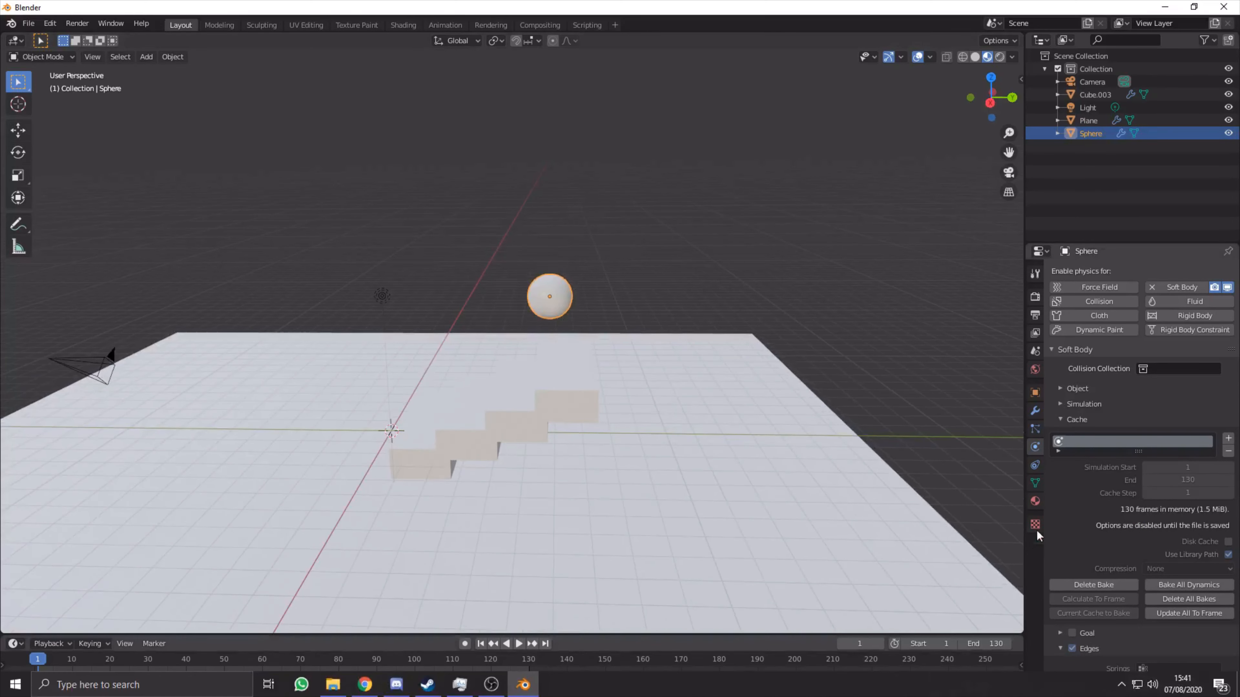
{"action": "left_click", "coordinate": [1035, 502]}
{"action": "left_click", "coordinate": [1124, 323]}
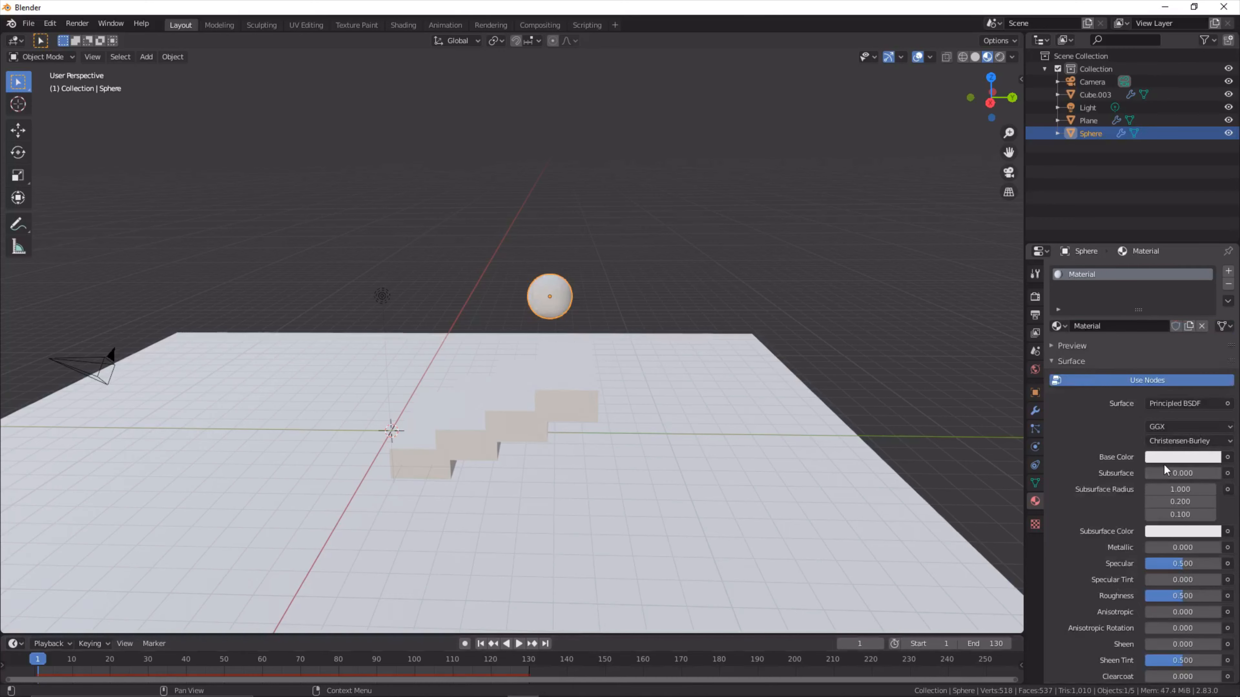
{"action": "left_click", "coordinate": [1164, 458]}
{"action": "left_click_drag", "start_coordinate": [1123, 337], "coordinate": [1153, 270]}
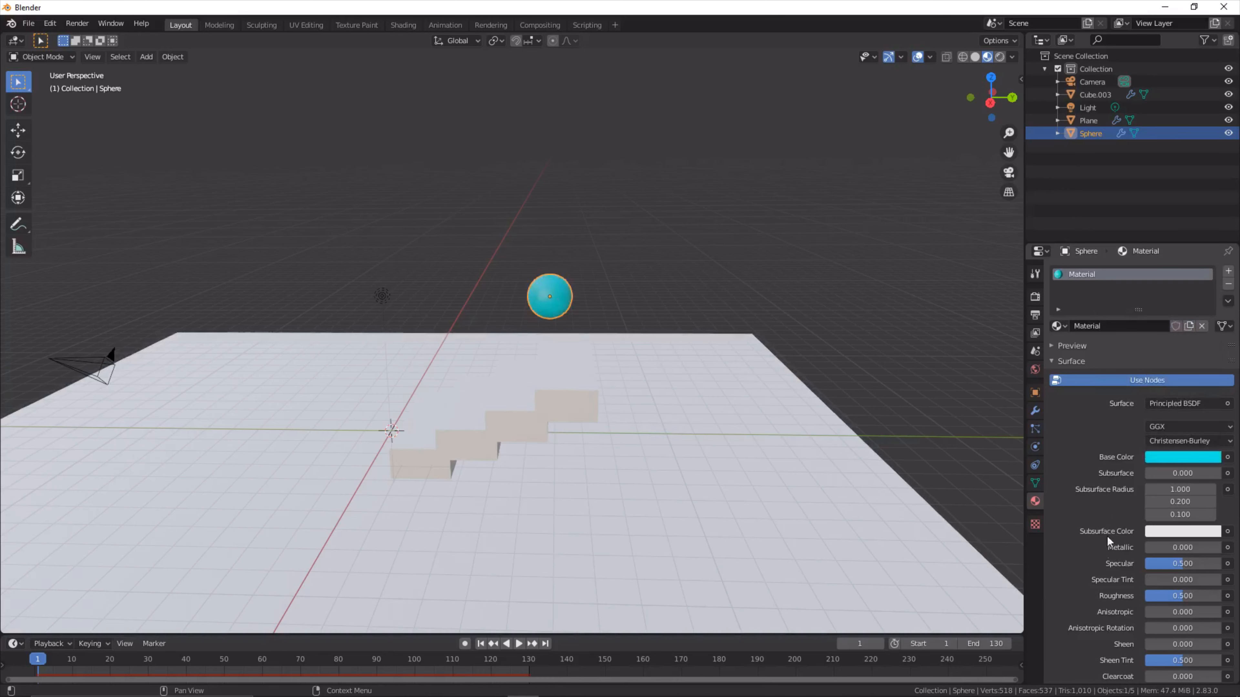
- Lower the sphere material's Roughness to 0
{"action": "scroll", "coordinate": [1077, 581], "scroll_direction": "down", "scroll_amount": 5}
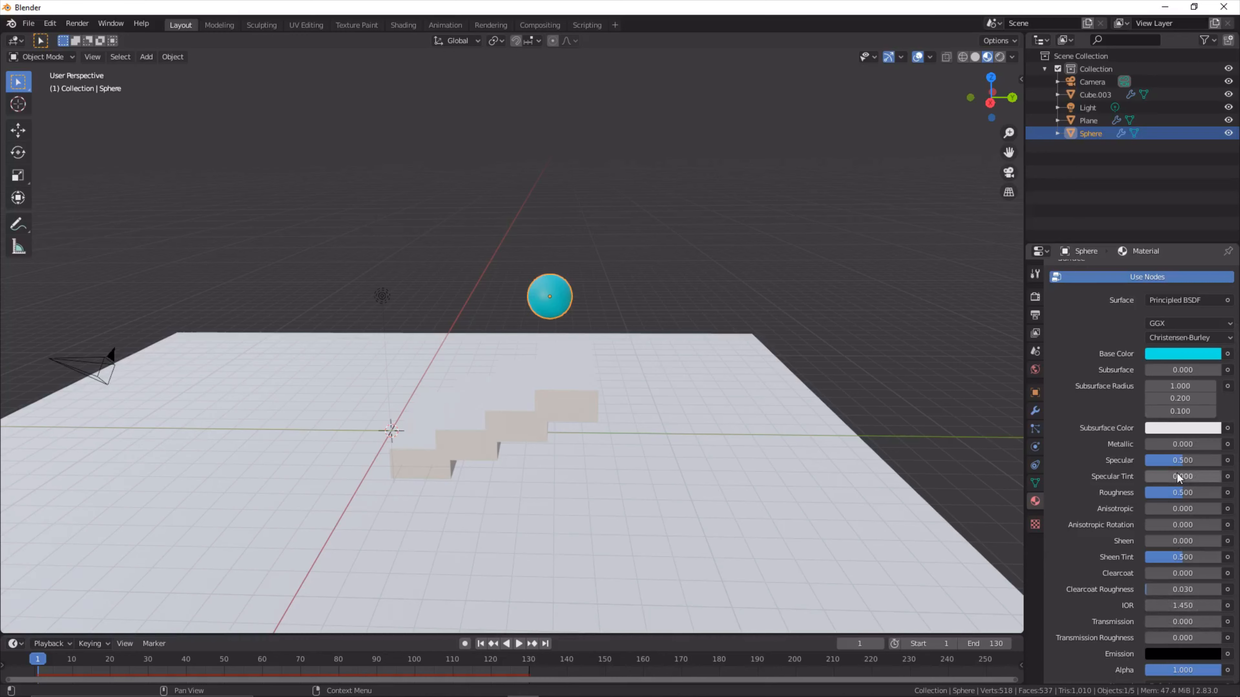
{"action": "left_click_drag", "start_coordinate": [1176, 497], "coordinate": [1146, 498]}
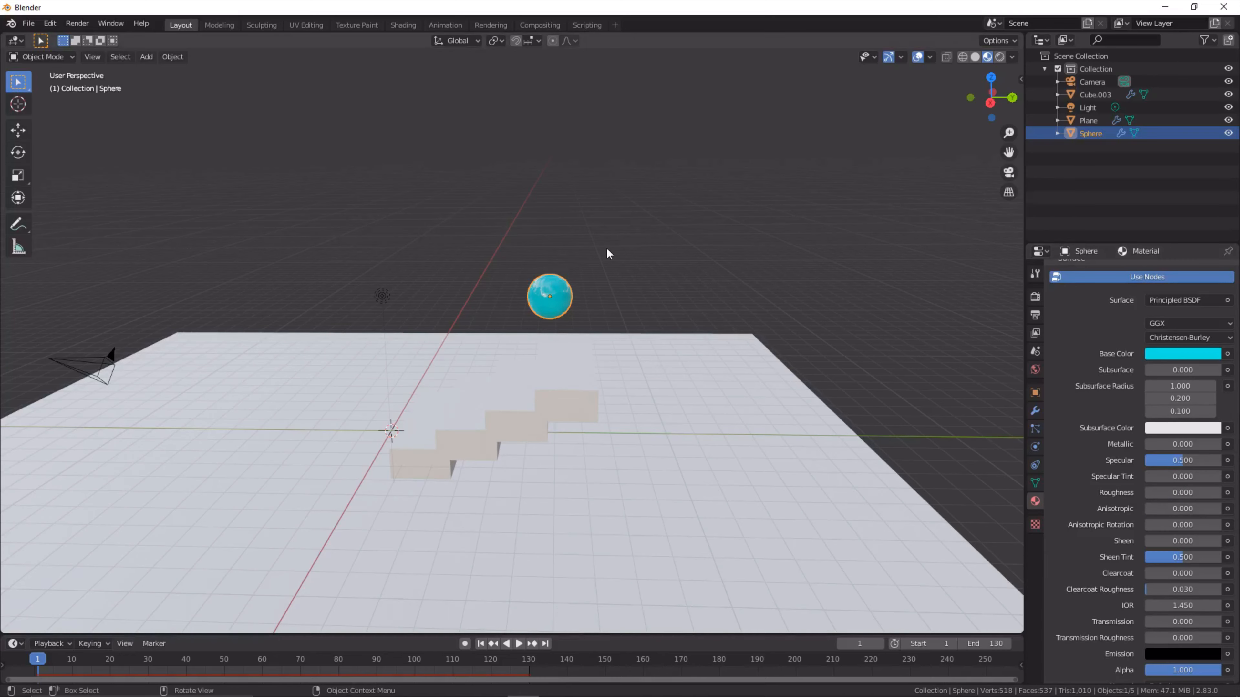
{"action": "middle_click_drag", "start_coordinate": [531, 324], "coordinate": [544, 328]}
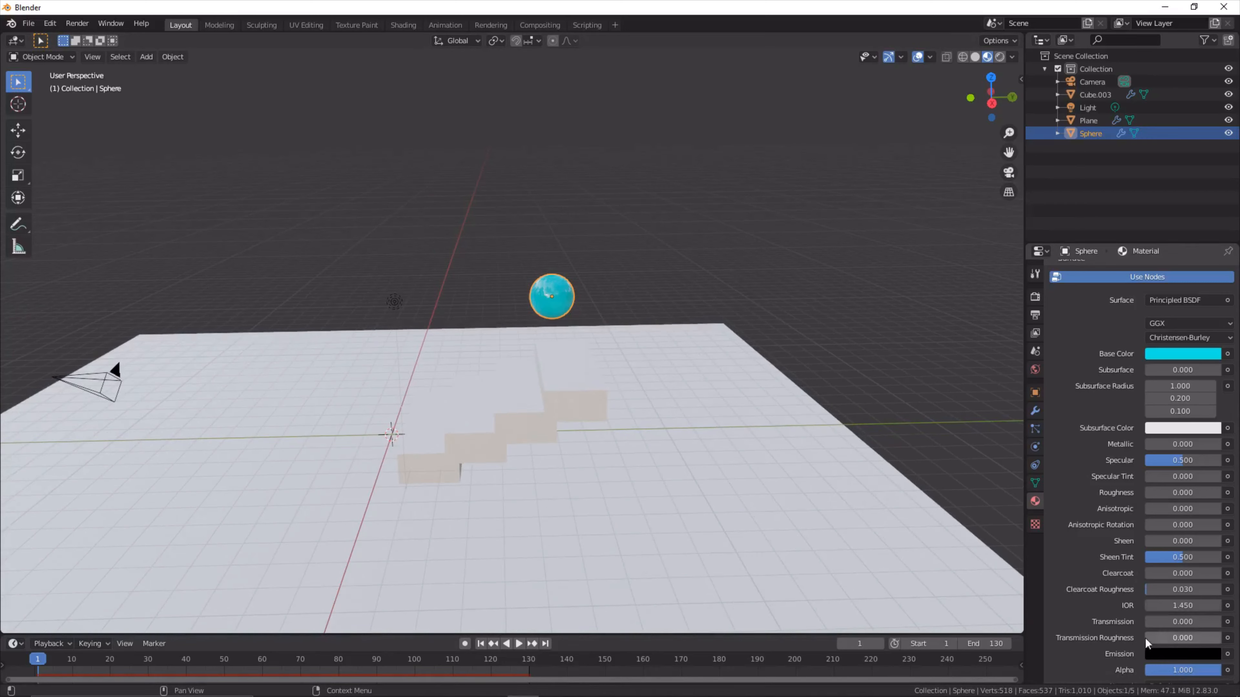
- Set the sphere material's Transmission to 0.125 and raise its IOR to 99.050
{"action": "left_click_drag", "start_coordinate": [1149, 623], "coordinate": [1162, 623]}
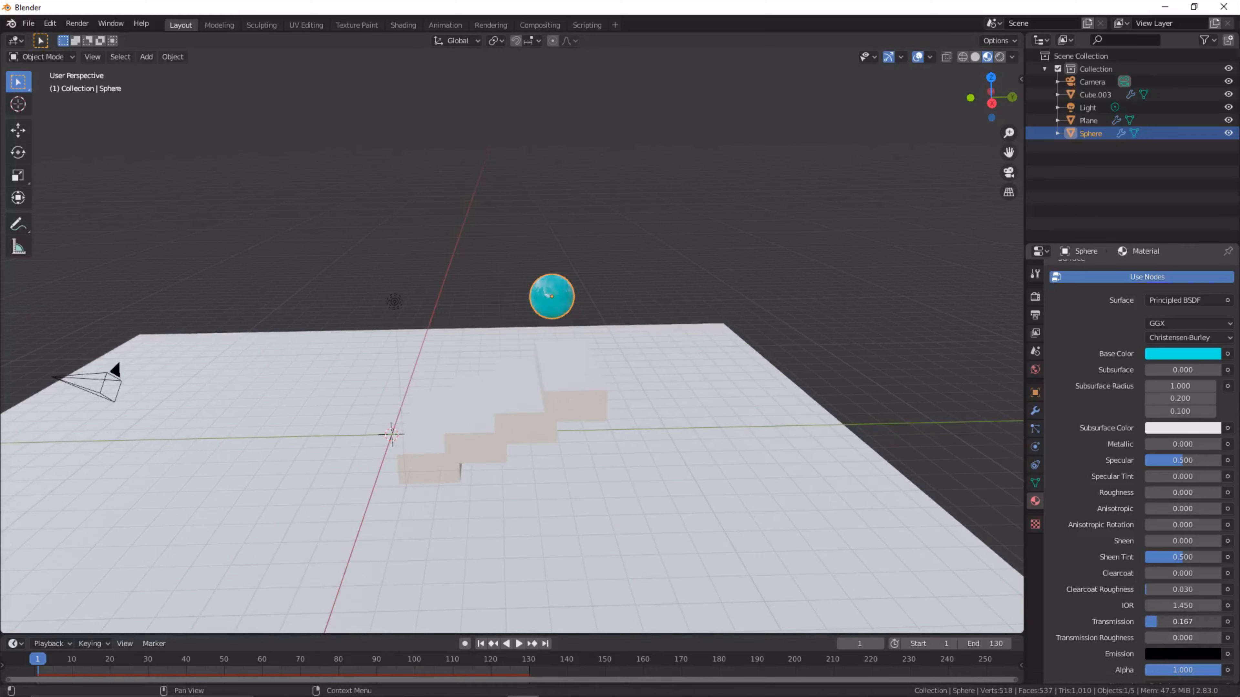
{"action": "scroll", "coordinate": [1153, 645], "scroll_direction": "down", "scroll_amount": 3}
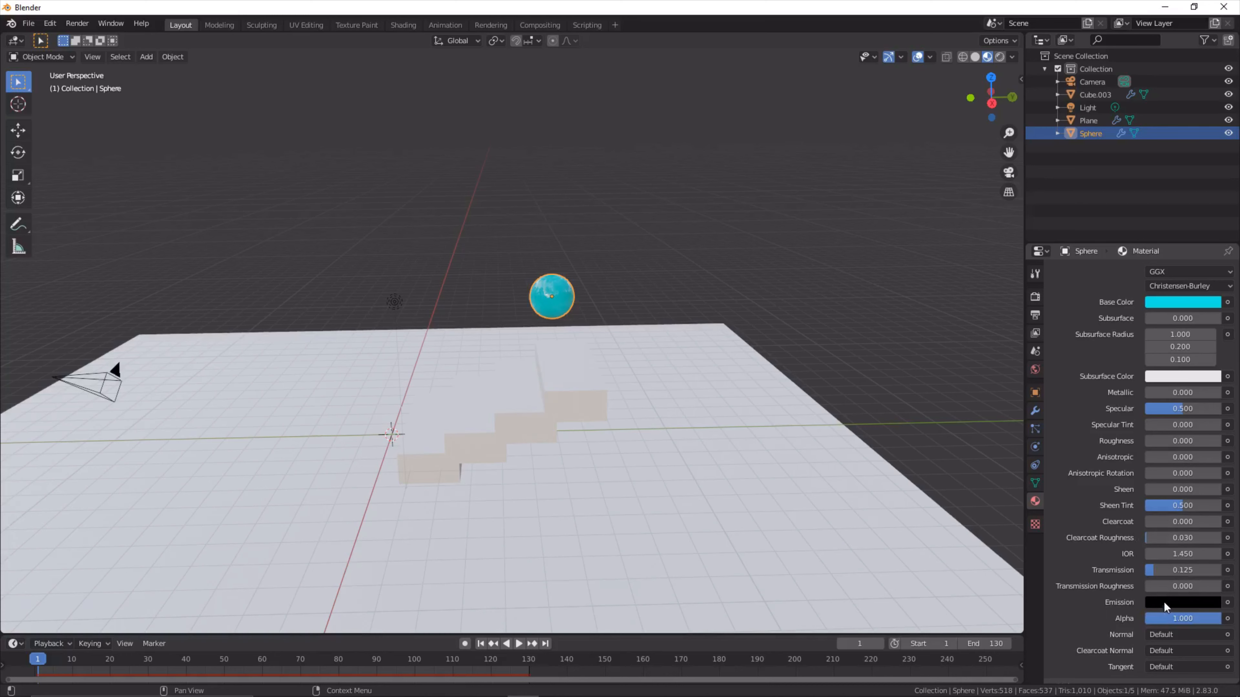
{"action": "left_click_drag", "start_coordinate": [1176, 554], "coordinate": [1208, 554]}
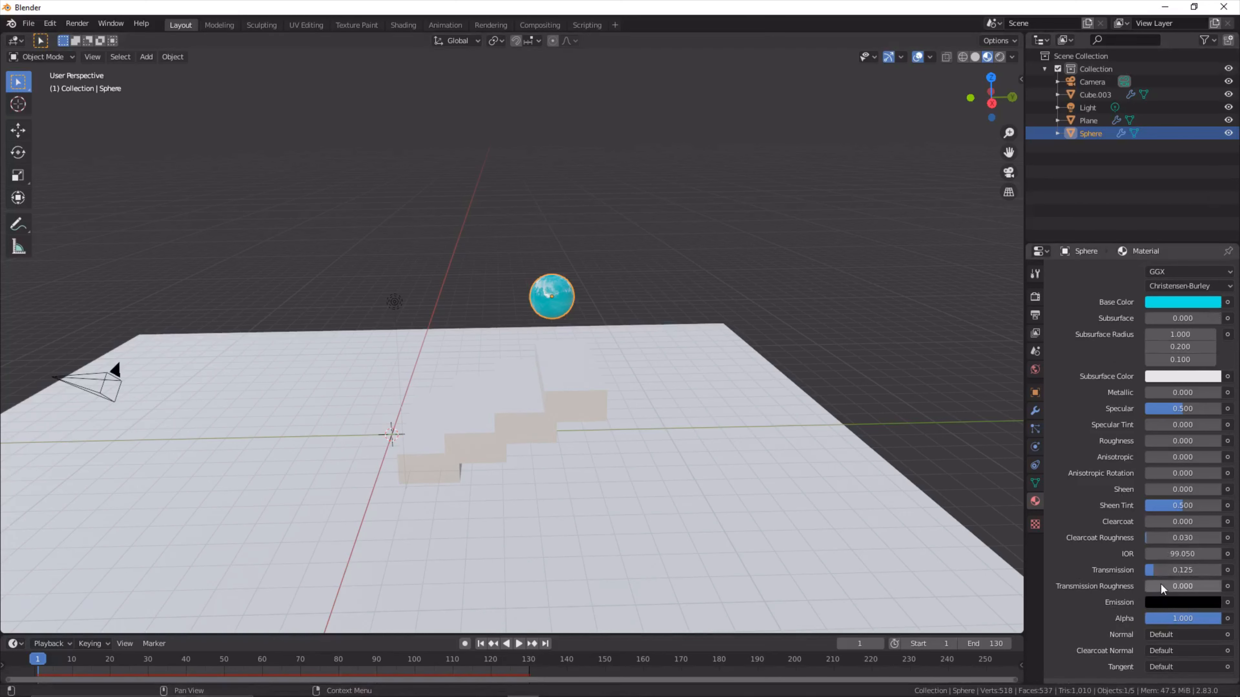
- Reduce the sphere material's Sheen Tint to 0 and set its Transmission to 0.475
{"action": "left_click_drag", "start_coordinate": [1176, 506], "coordinate": [1142, 506]}
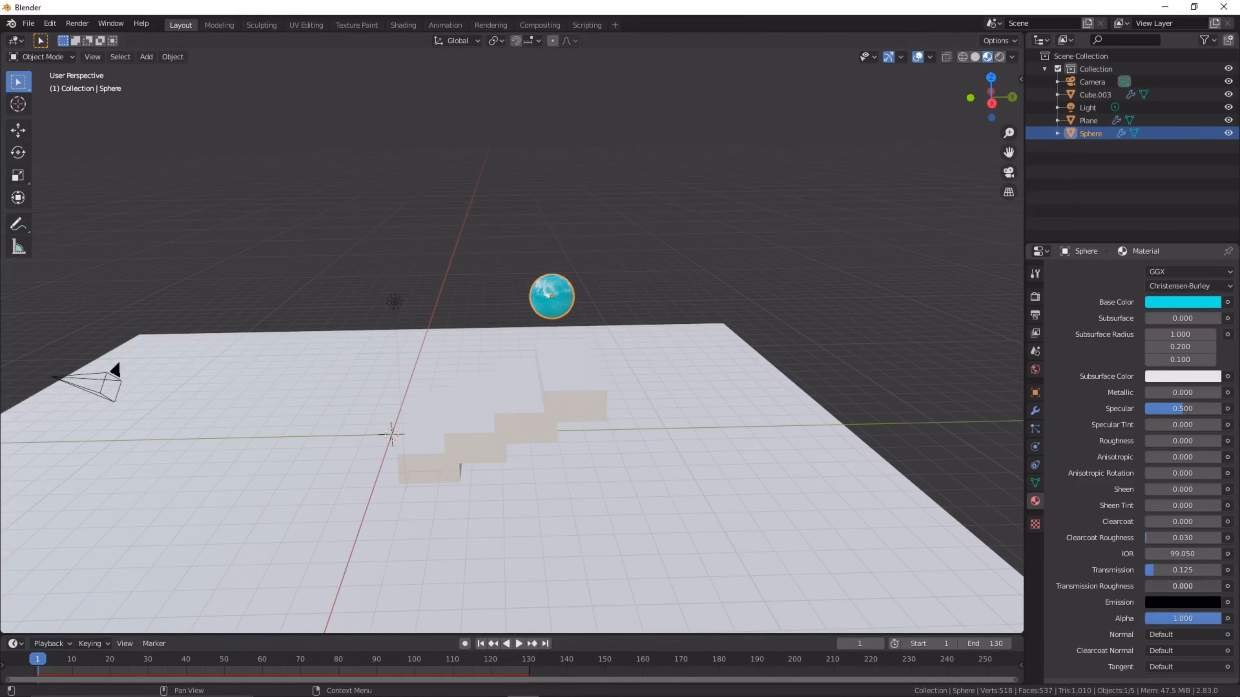
{"action": "left_click_drag", "start_coordinate": [1158, 586], "coordinate": [1221, 571]}
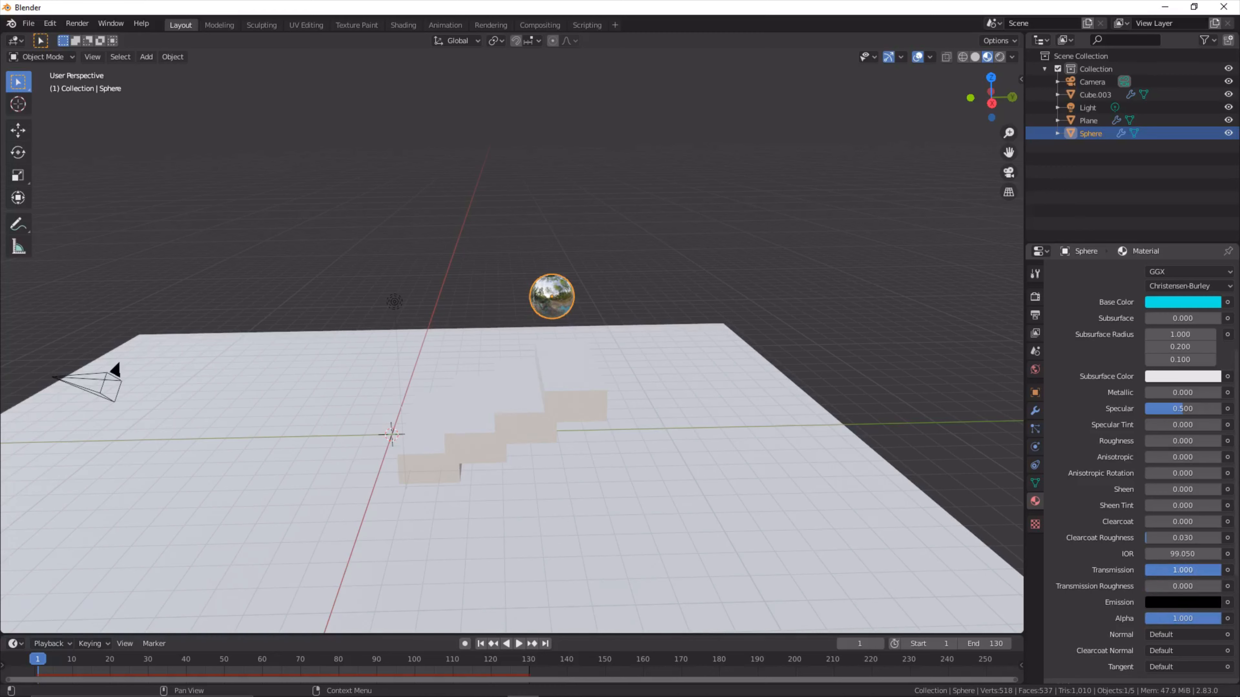
{"action": "left_click_drag", "start_coordinate": [1221, 571], "coordinate": [1171, 571]}
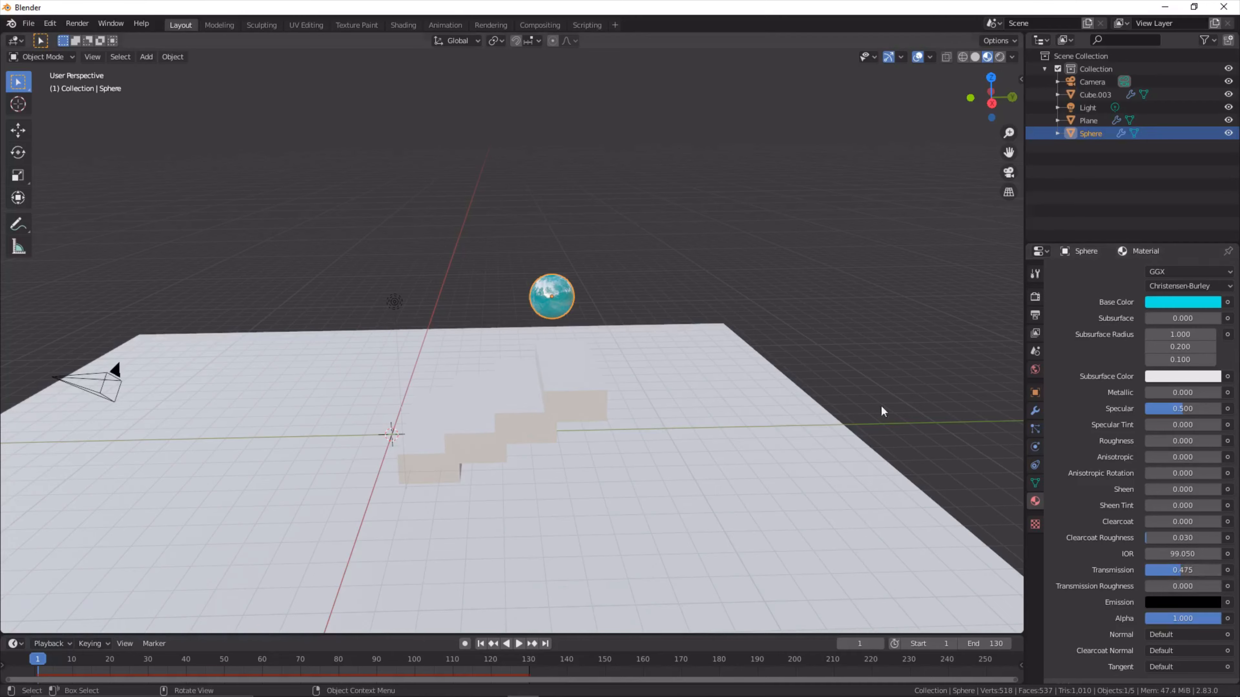
{"action": "middle_click_drag", "start_coordinate": [881, 405], "coordinate": [809, 393]}
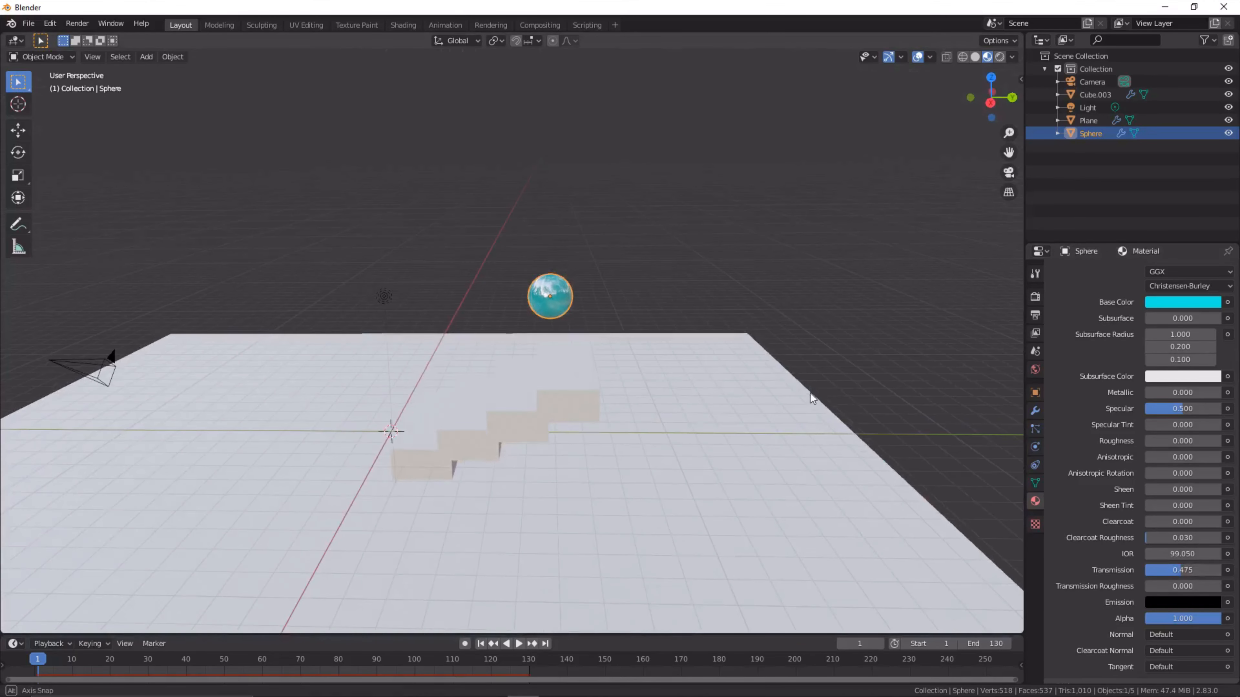
- Give the staircase a new material with a bright red base color
{"action": "left_click", "coordinate": [586, 406]}
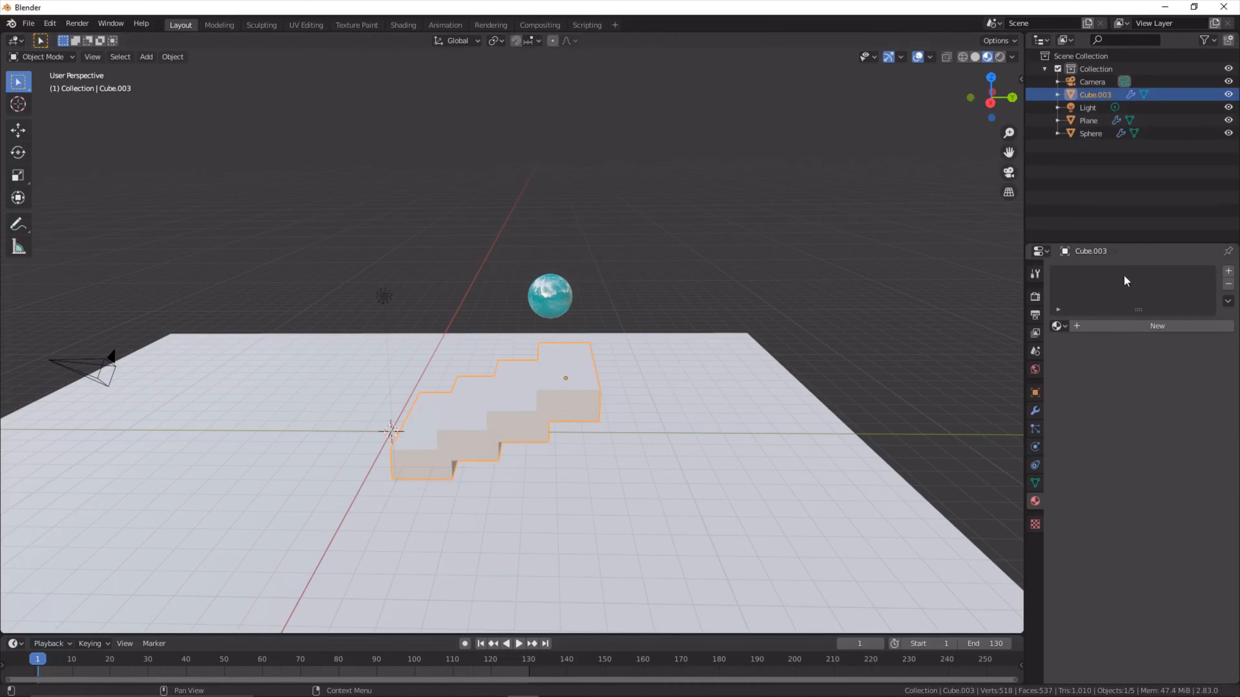
{"action": "left_click", "coordinate": [1108, 325]}
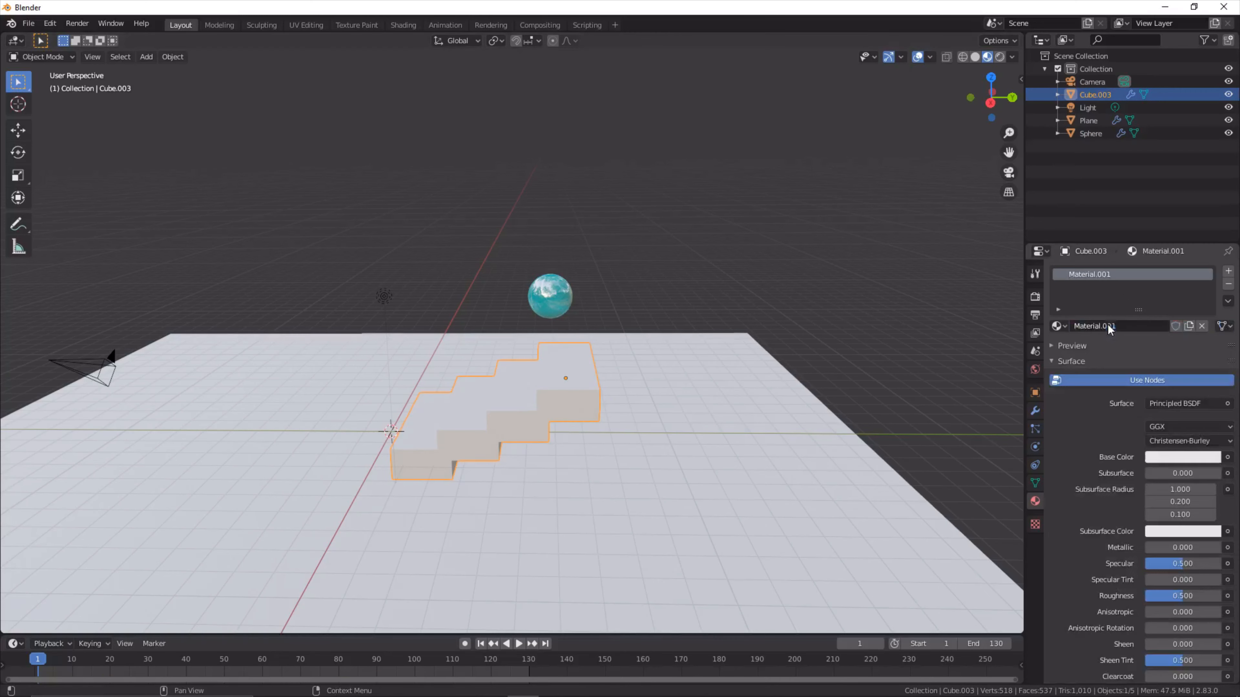
{"action": "left_click", "coordinate": [1148, 458]}
{"action": "left_click", "coordinate": [1153, 367]}
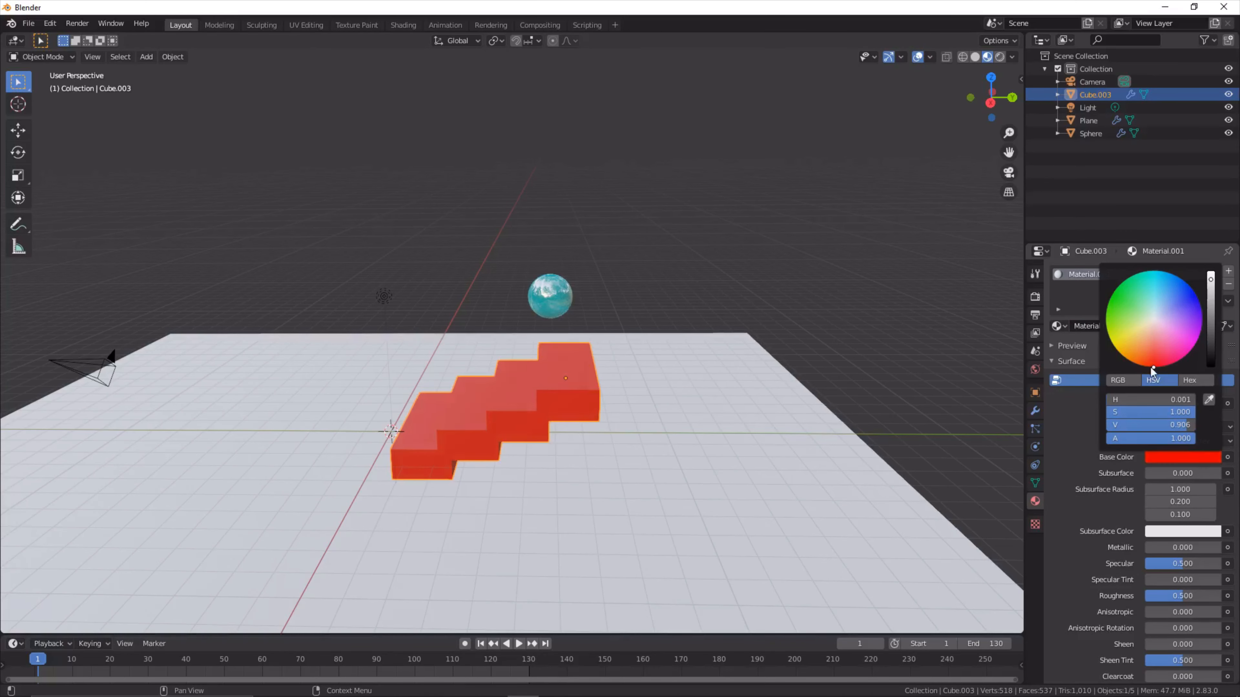
- Give the floor plane a new material with a black base color
{"action": "left_click", "coordinate": [701, 584]}
{"action": "scroll", "coordinate": [572, 525], "scroll_direction": "down", "scroll_amount": 2}
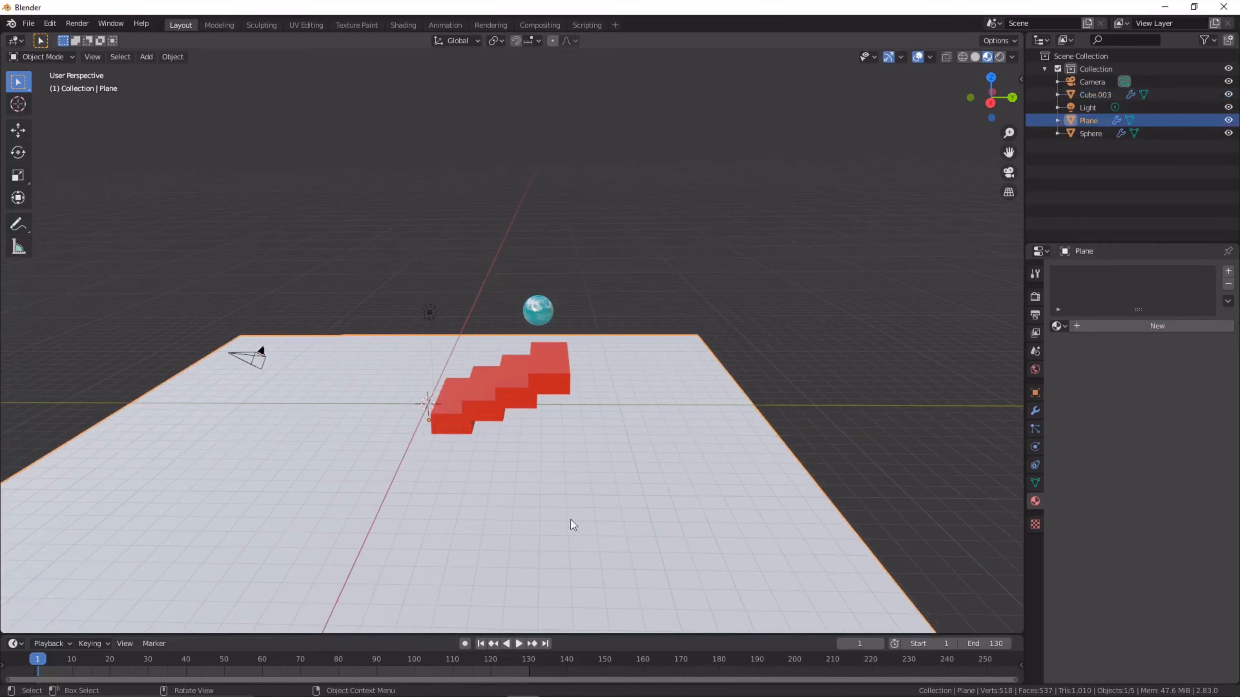
{"action": "left_click", "coordinate": [1142, 326]}
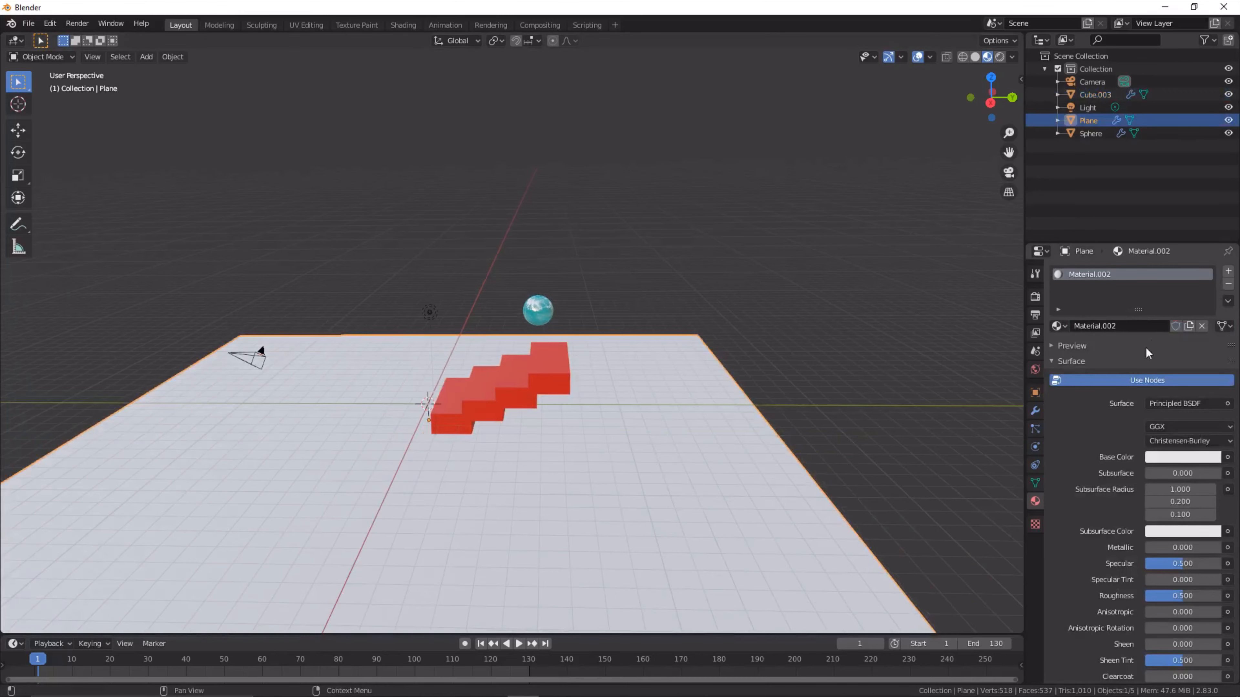
{"action": "left_click", "coordinate": [1148, 458]}
{"action": "left_click_drag", "start_coordinate": [1173, 287], "coordinate": [1211, 366]}
- Duplicate the black floor plane in place and rotate the copy 90° about the global Y axis
{"action": "middle_click_drag", "start_coordinate": [627, 407], "coordinate": [605, 425]}
{"action": "key", "text": "shift+d"}
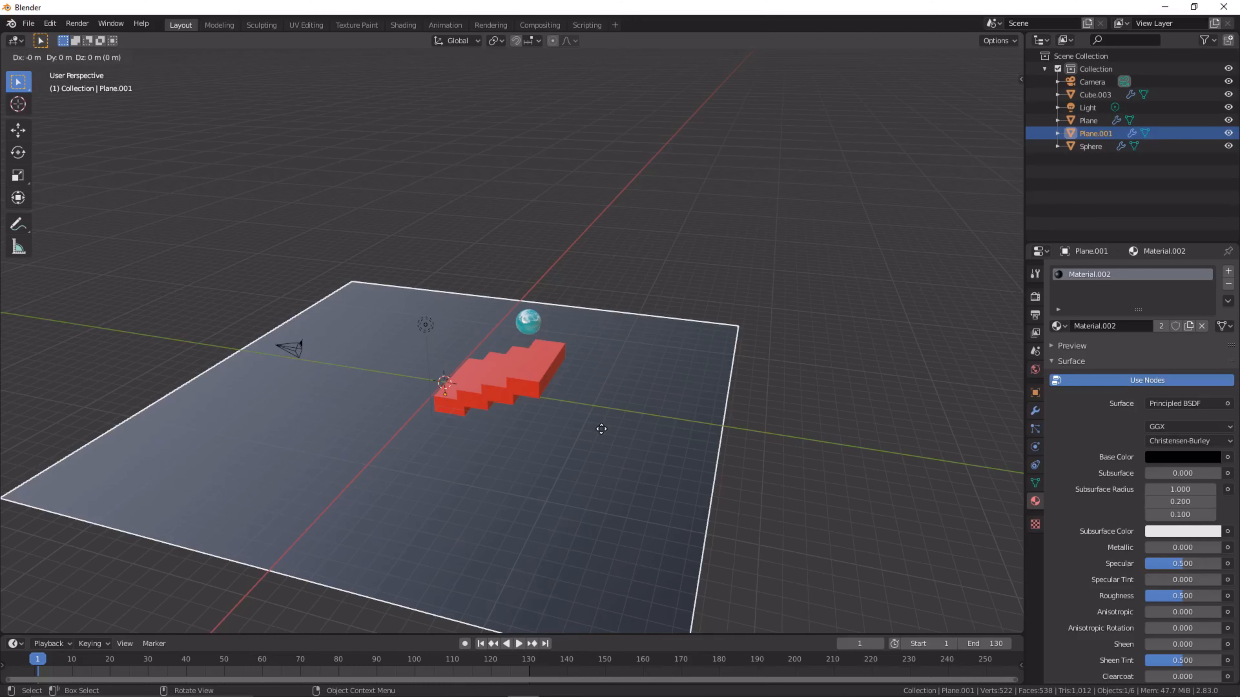
{"action": "key", "text": "r"}
{"action": "key", "text": "x"}
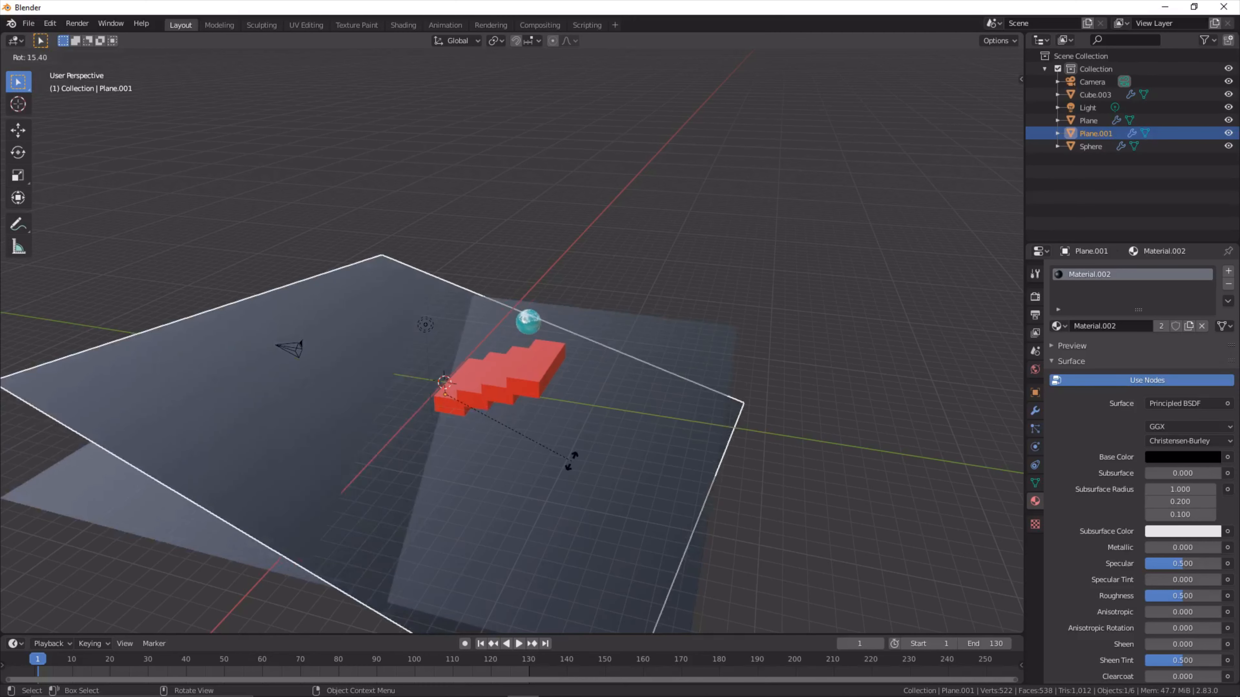
{"action": "type", "text": "y"}
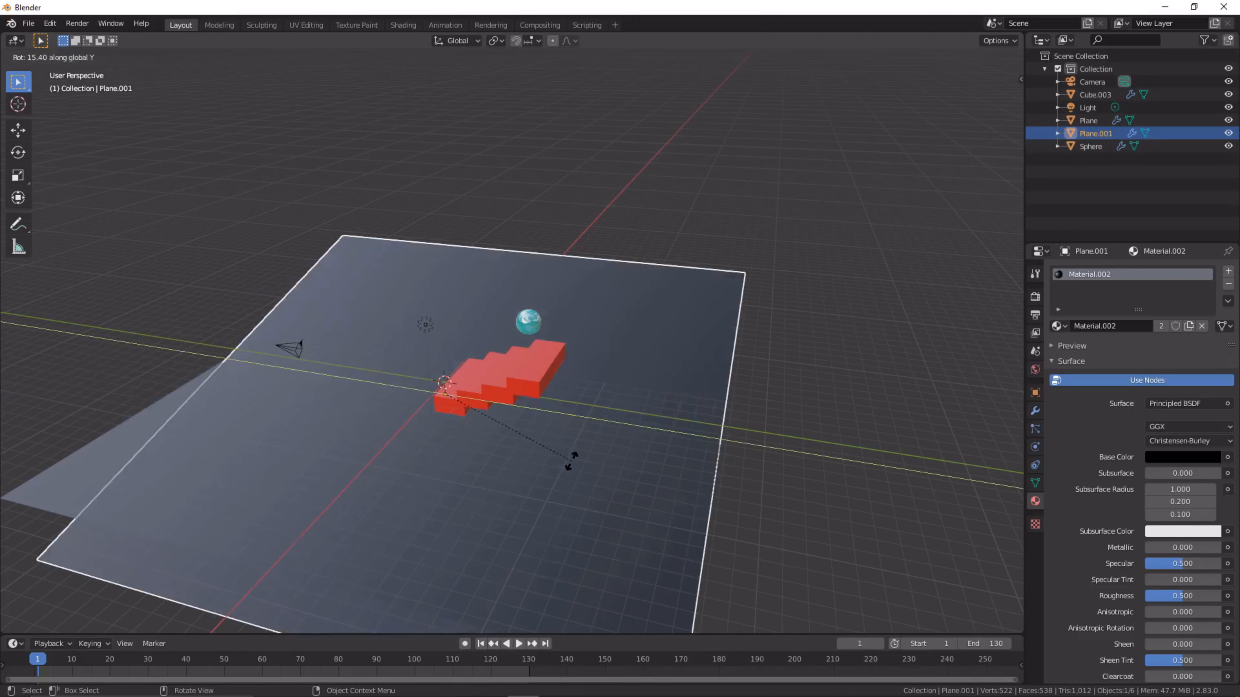
{"action": "type", "text": "90"}
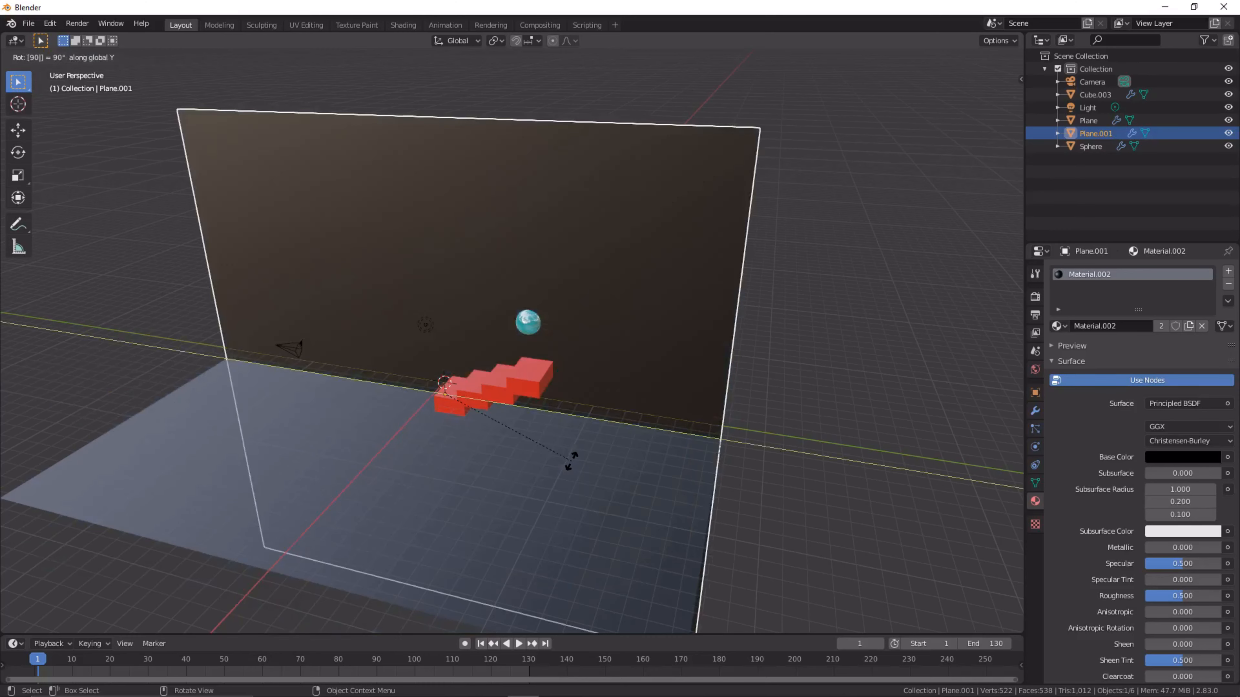
{"action": "key", "text": "Return"}
- Move the upright plane about -8.23 m along global X so it stands as a wall behind the staircase
{"action": "key", "text": "g"}
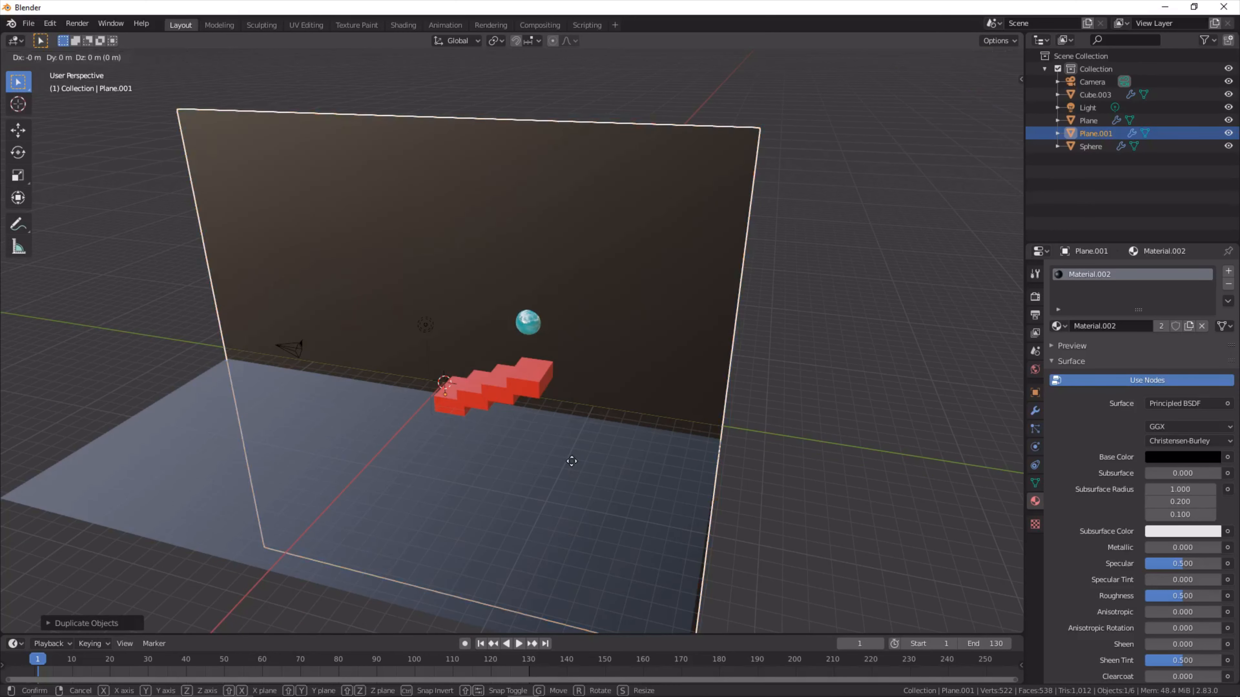
{"action": "key", "text": "x"}
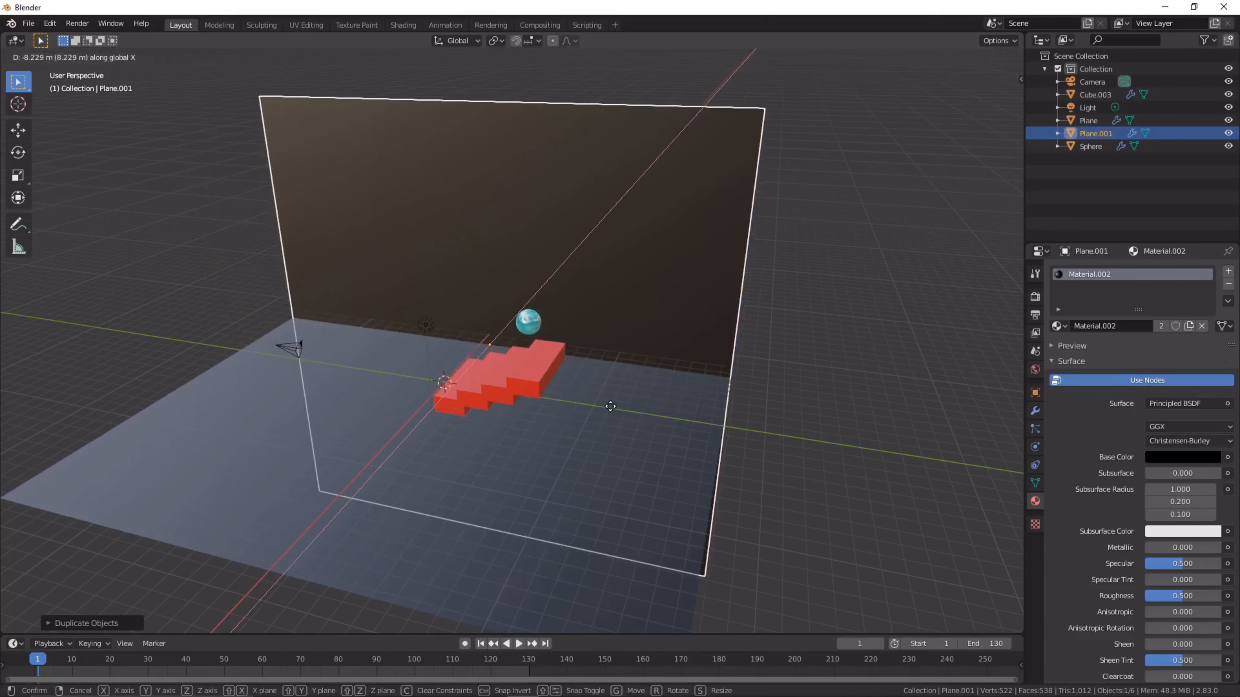
{"action": "left_click", "coordinate": [611, 408]}
{"action": "middle_click_drag", "start_coordinate": [684, 285], "coordinate": [709, 275]}
{"action": "scroll", "coordinate": [708, 271], "scroll_direction": "up", "scroll_amount": 5}
{"action": "scroll", "coordinate": [501, 343], "scroll_direction": "down", "scroll_amount": 2}
{"action": "middle_click_drag", "start_coordinate": [500, 343], "coordinate": [497, 340]}
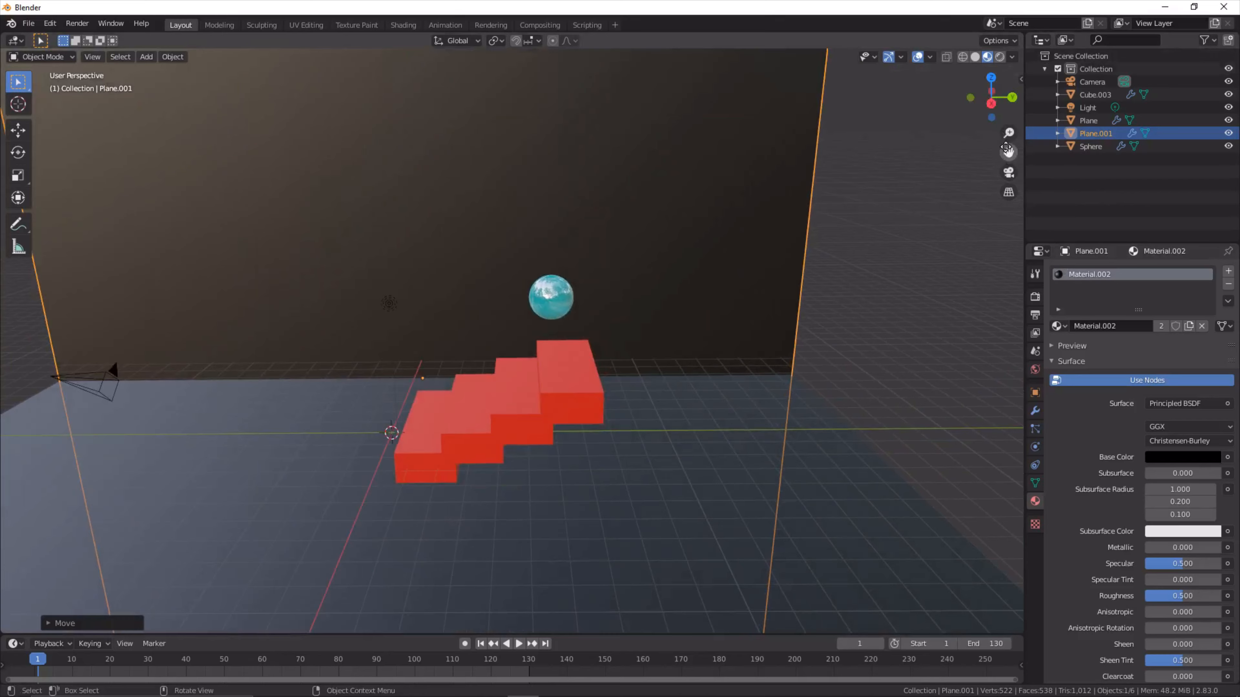
- Look through the camera, lock the camera to the view, and reframe it so the whole staircase and sphere fit
{"action": "left_click", "coordinate": [1008, 175]}
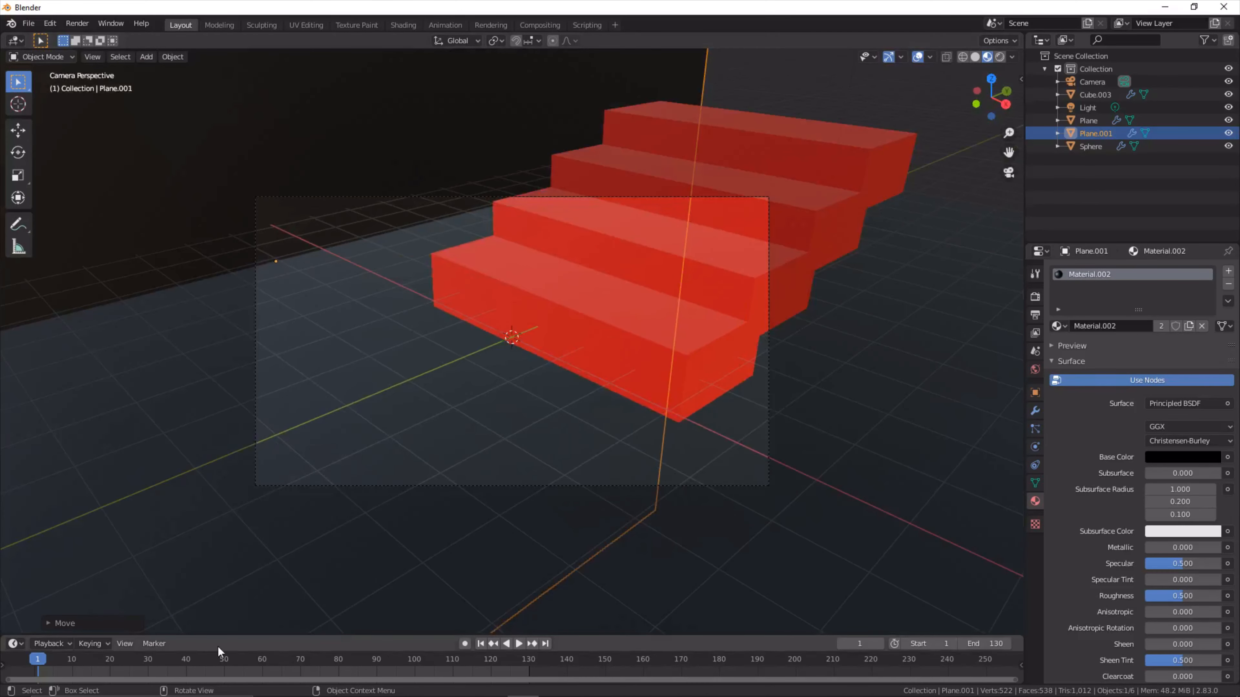
{"action": "key", "text": "n"}
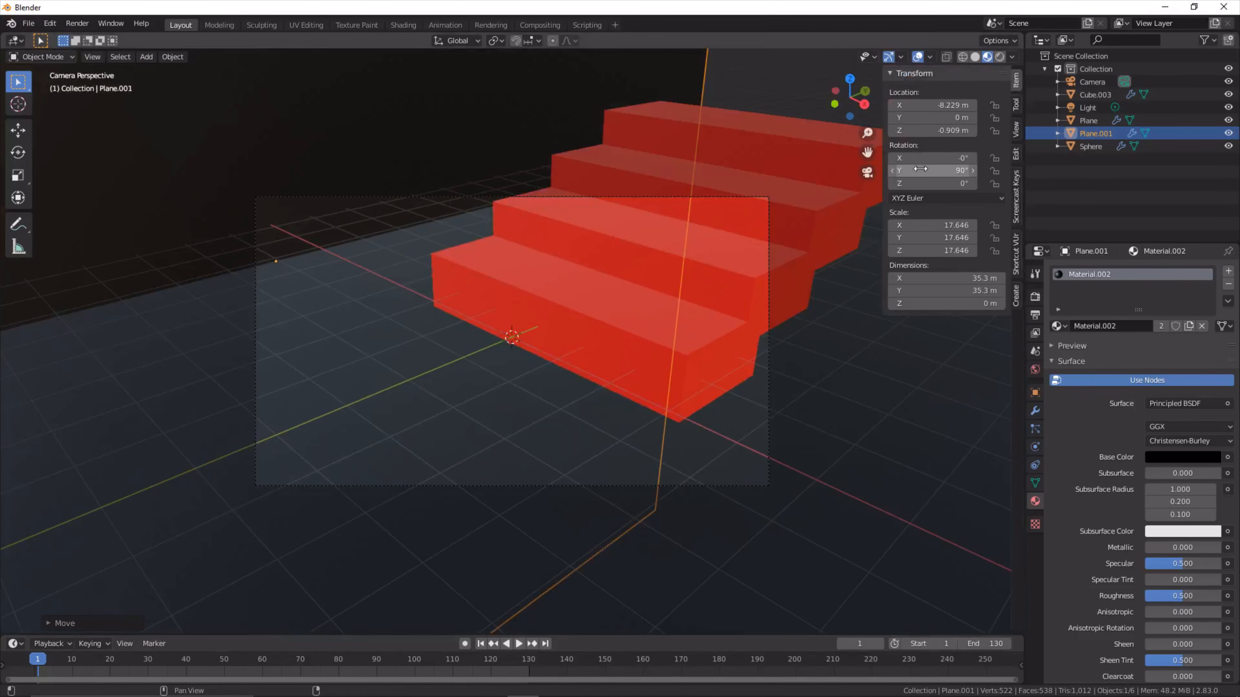
{"action": "left_click", "coordinate": [1017, 129]}
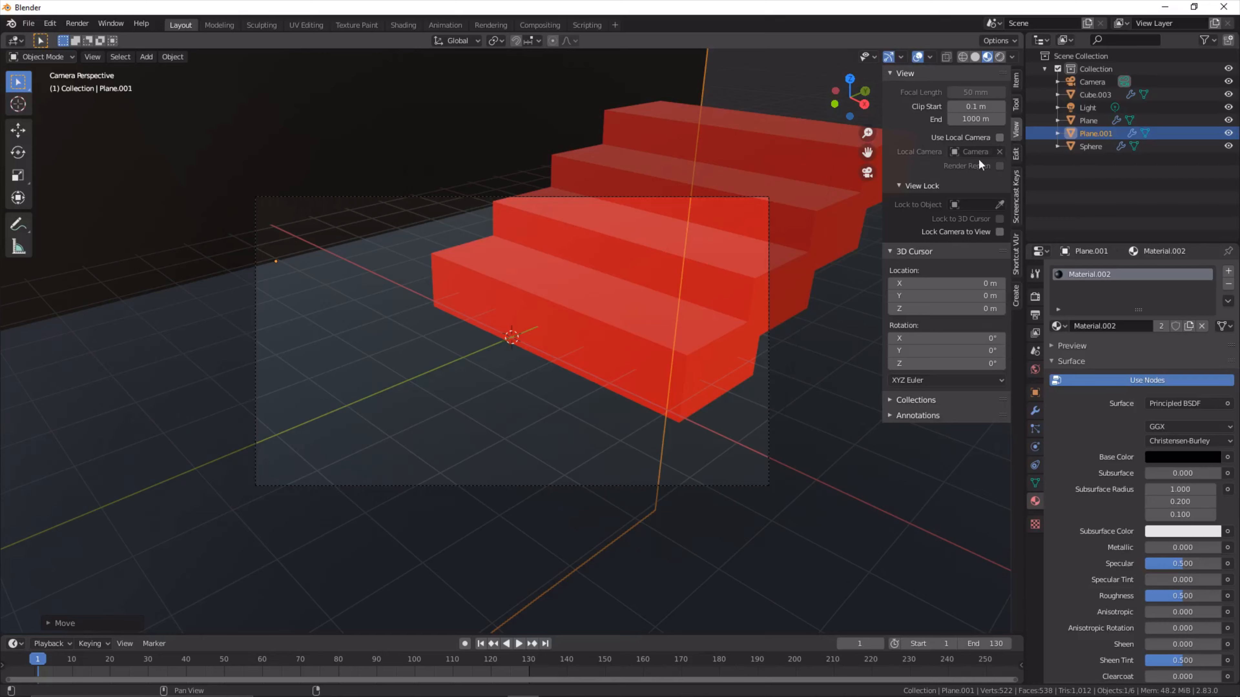
{"action": "left_click", "coordinate": [995, 229]}
{"action": "scroll", "coordinate": [751, 339], "scroll_direction": "down", "scroll_amount": 5}
{"action": "middle_click_drag", "start_coordinate": [750, 339], "coordinate": [607, 364]}
{"action": "scroll", "coordinate": [636, 373], "scroll_direction": "up", "scroll_amount": 2}
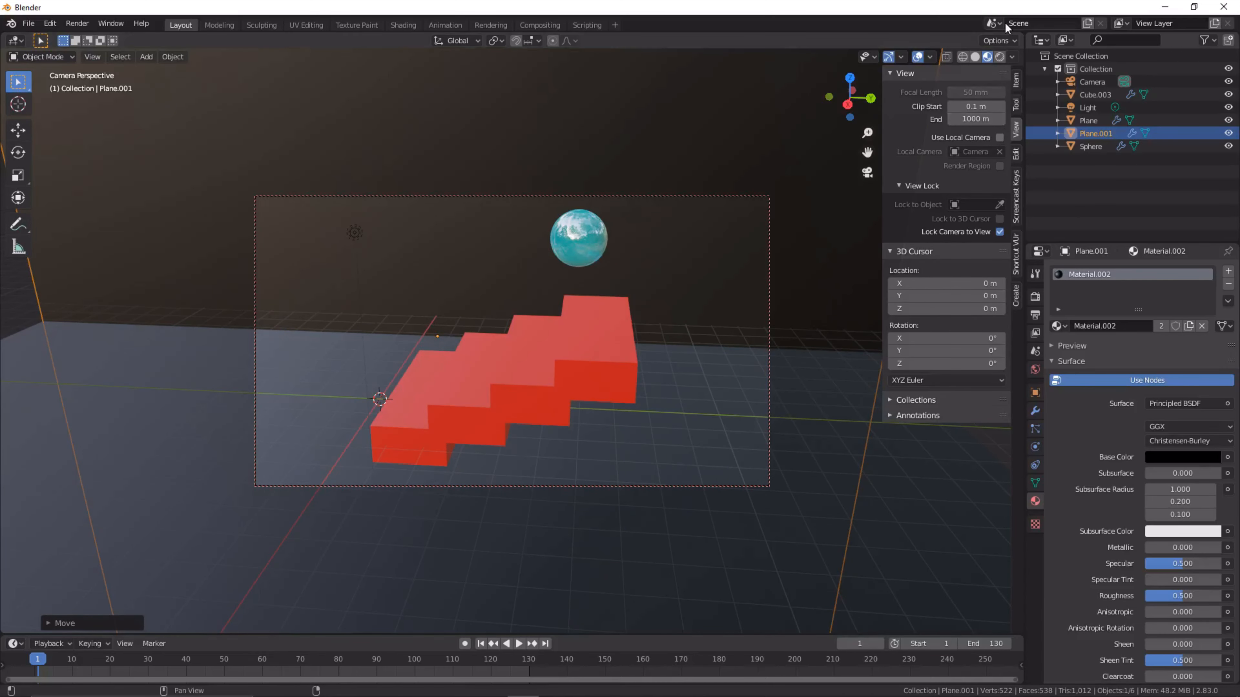
- Switch the viewport to rendered shading and leave the camera view
{"action": "left_click", "coordinate": [998, 59]}
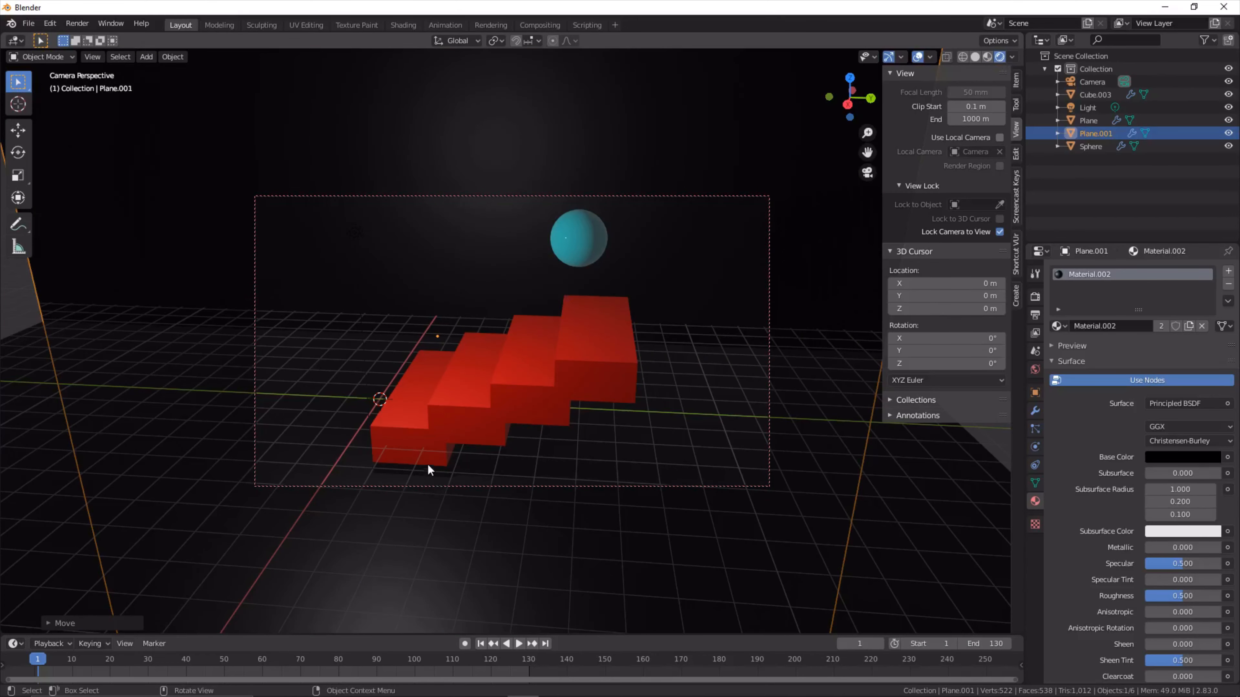
{"action": "left_click", "coordinate": [868, 172]}
{"action": "scroll", "coordinate": [404, 505], "scroll_direction": "down", "scroll_amount": 6}
{"action": "scroll", "coordinate": [399, 507], "scroll_direction": "up", "scroll_amount": 6}
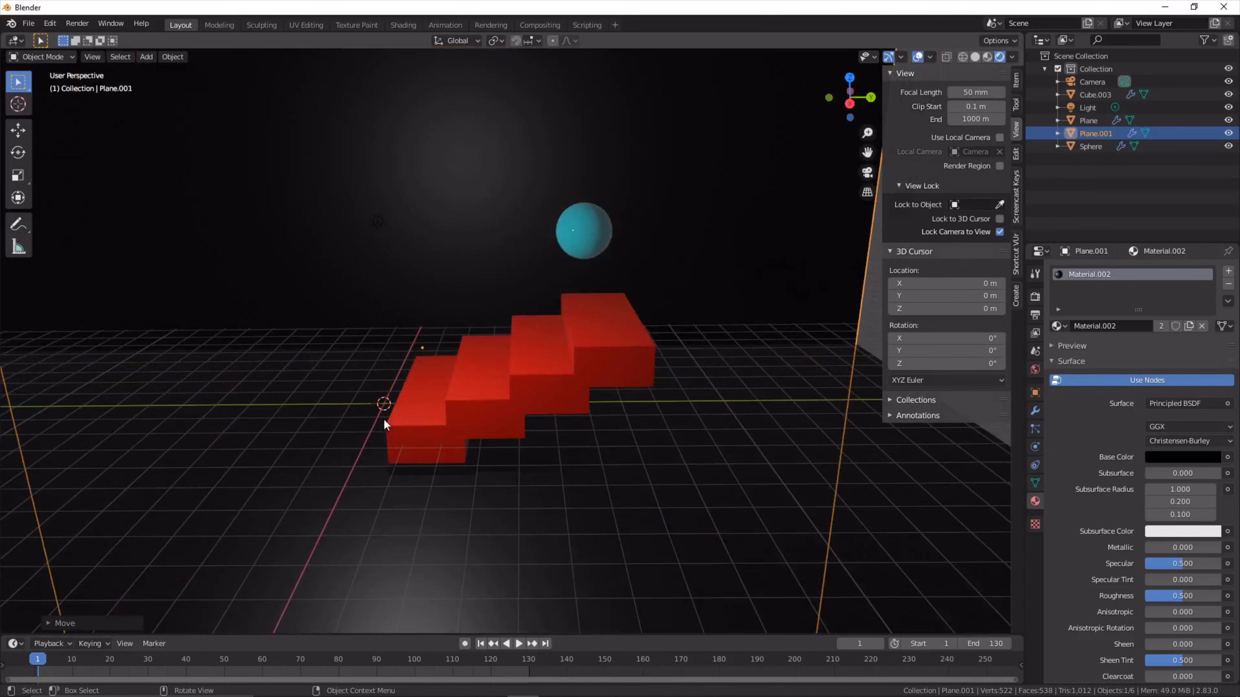
{"action": "left_click", "coordinate": [387, 319]}
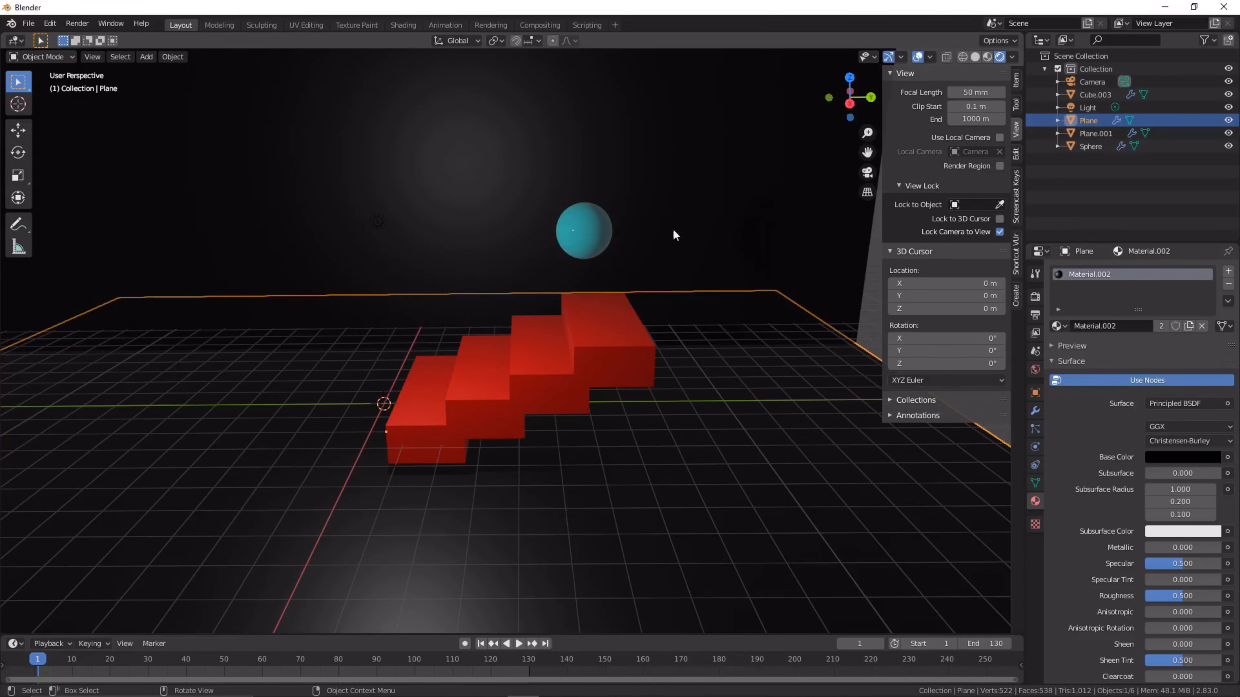
- Select the light and move it along global X toward the back wall
{"action": "left_click", "coordinate": [1086, 112]}
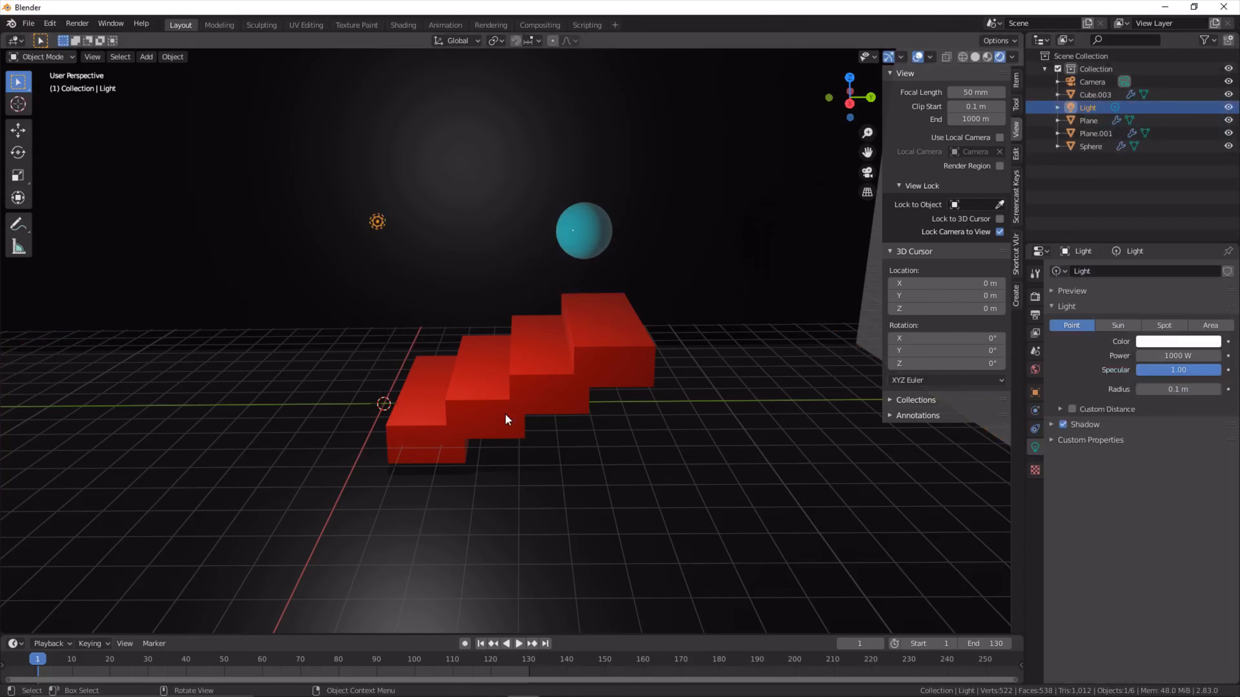
{"action": "key", "text": "g"}
{"action": "key", "text": "z"}
{"action": "key", "text": "x"}
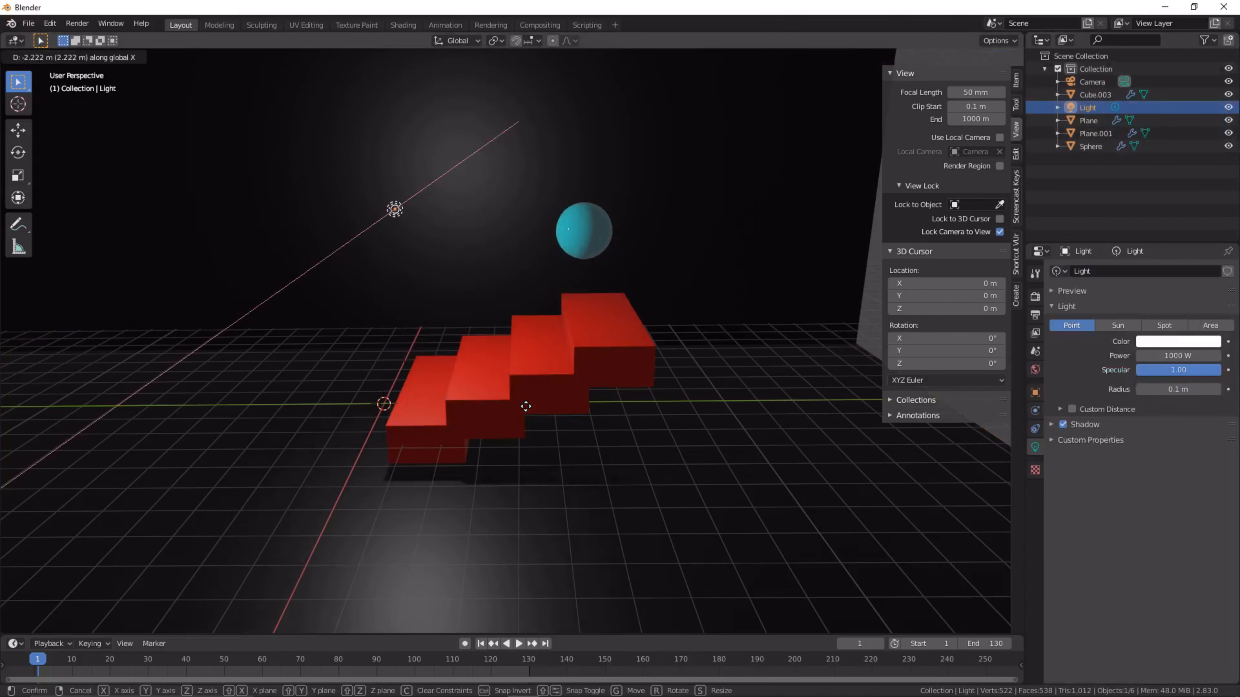
{"action": "left_click", "coordinate": [545, 415]}
- Shift the light along global Y toward the sphere and raise it along Z until it sits higher than the sphere
{"action": "key", "text": "g"}
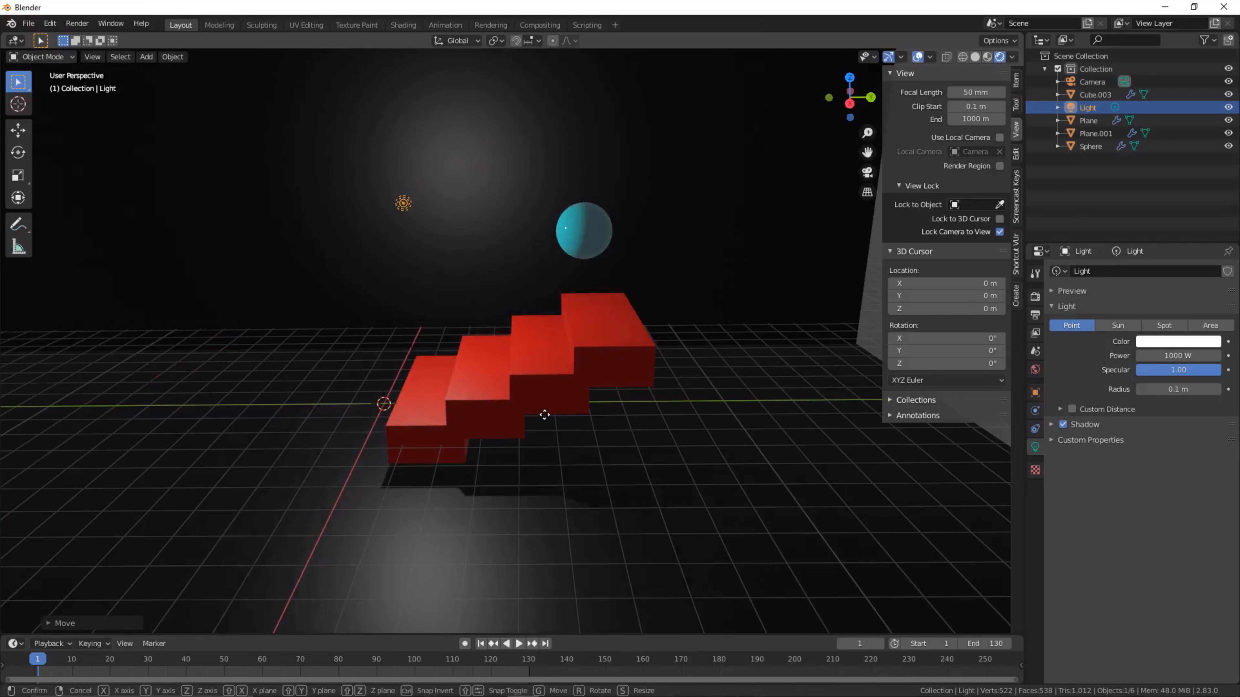
{"action": "key", "text": "x"}
{"action": "key", "text": "y"}
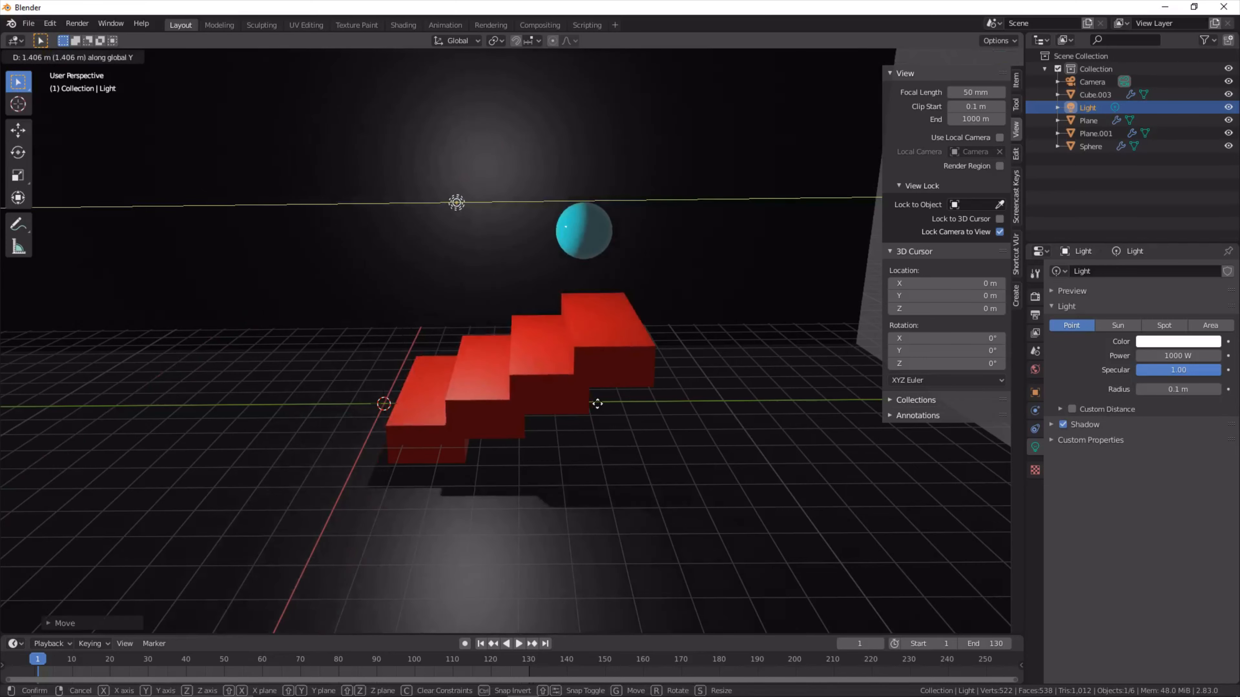
{"action": "left_click", "coordinate": [622, 406]}
{"action": "key", "text": "g"}
{"action": "key", "text": "z"}
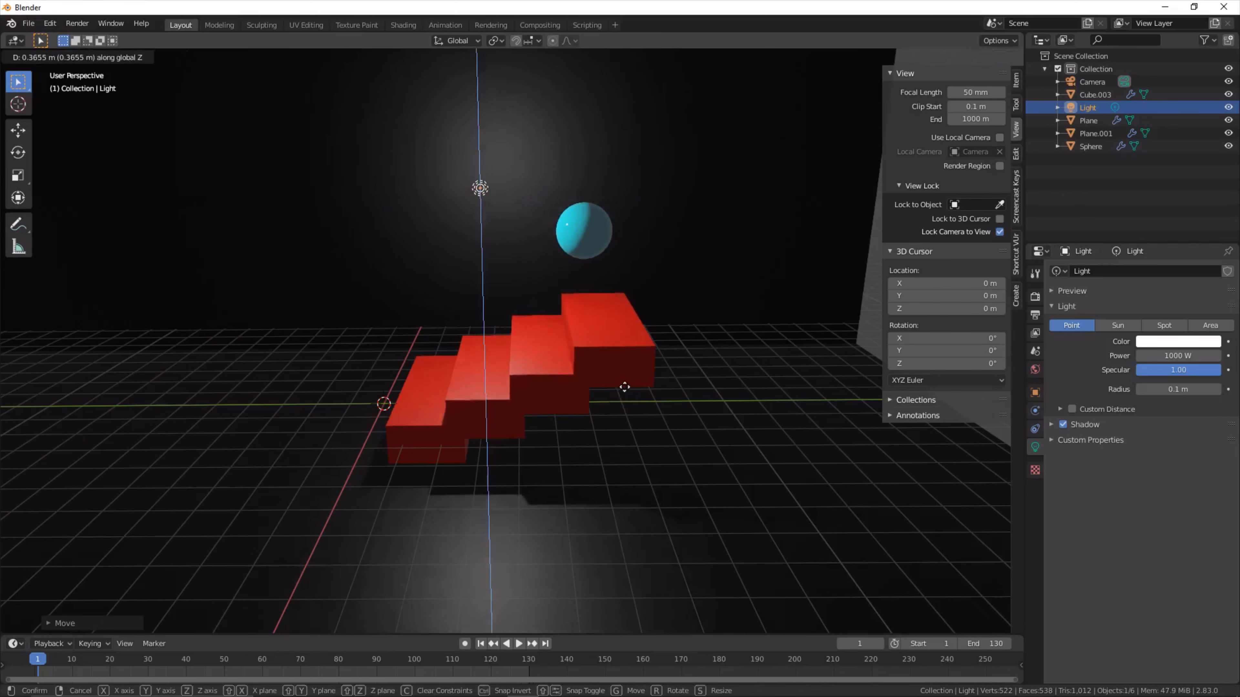
{"action": "left_click", "coordinate": [619, 334]}
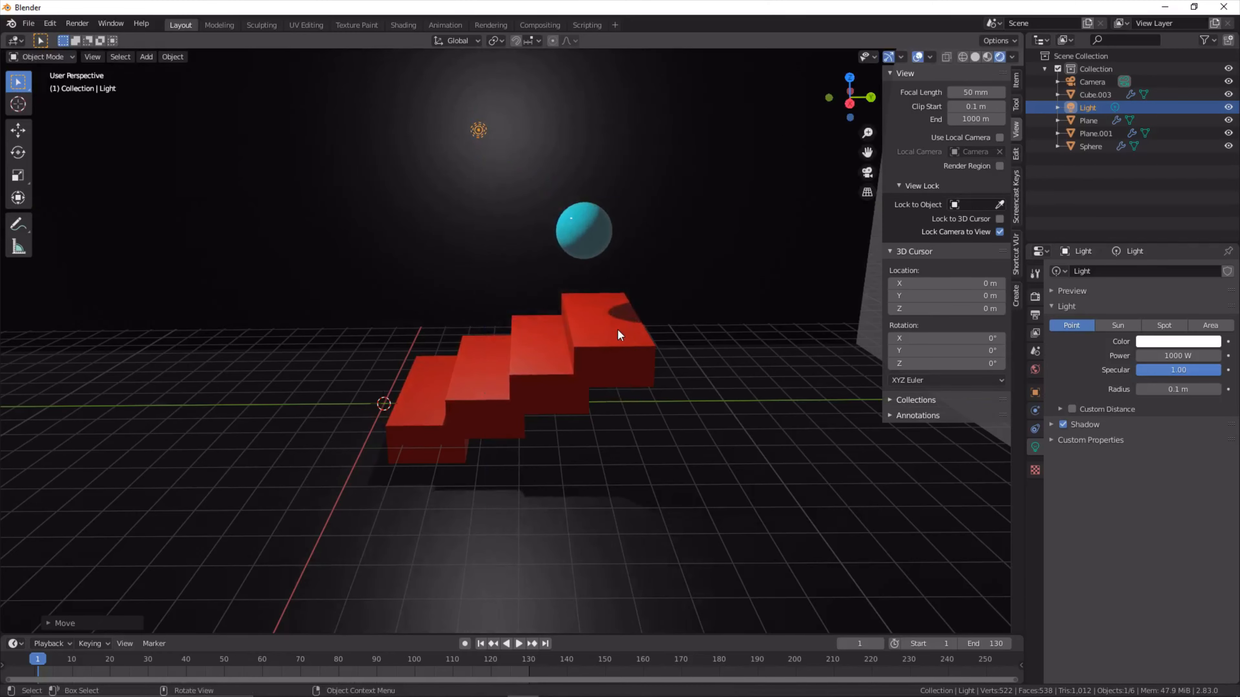
- Give the world background color an Environment Texture and load small_cathedral_02_1k.hdr from G:\Downloads
{"action": "left_click", "coordinate": [1028, 370]}
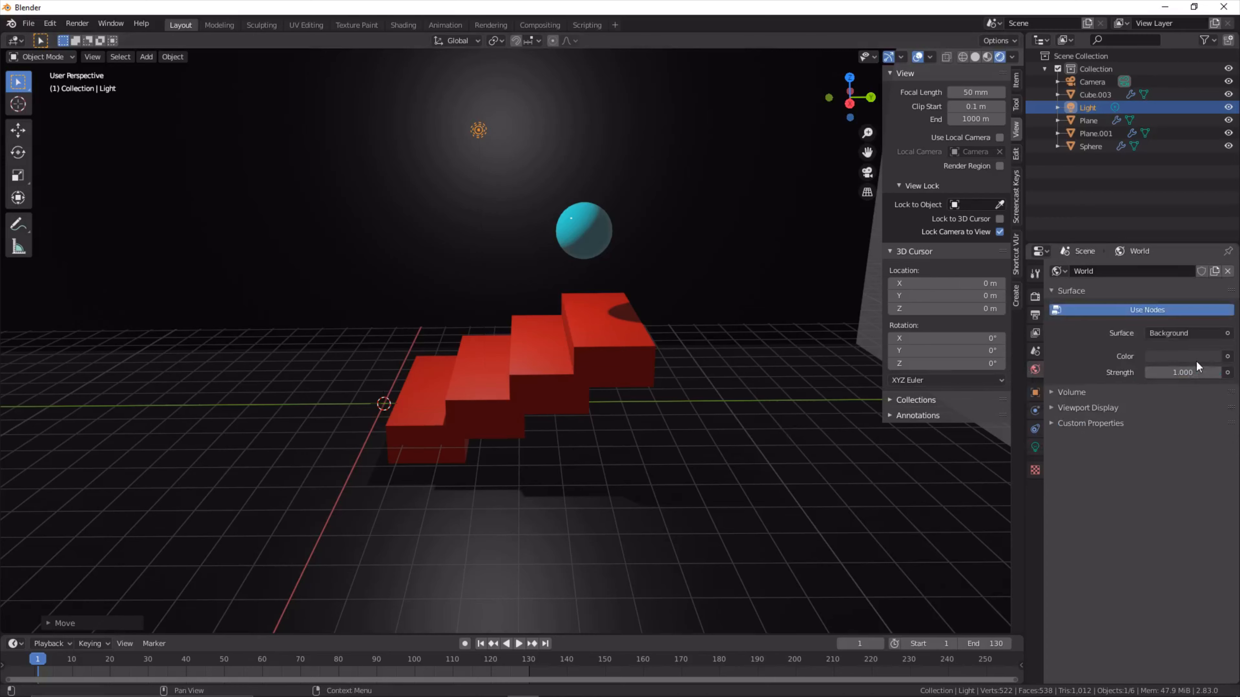
{"action": "left_click", "coordinate": [1227, 356]}
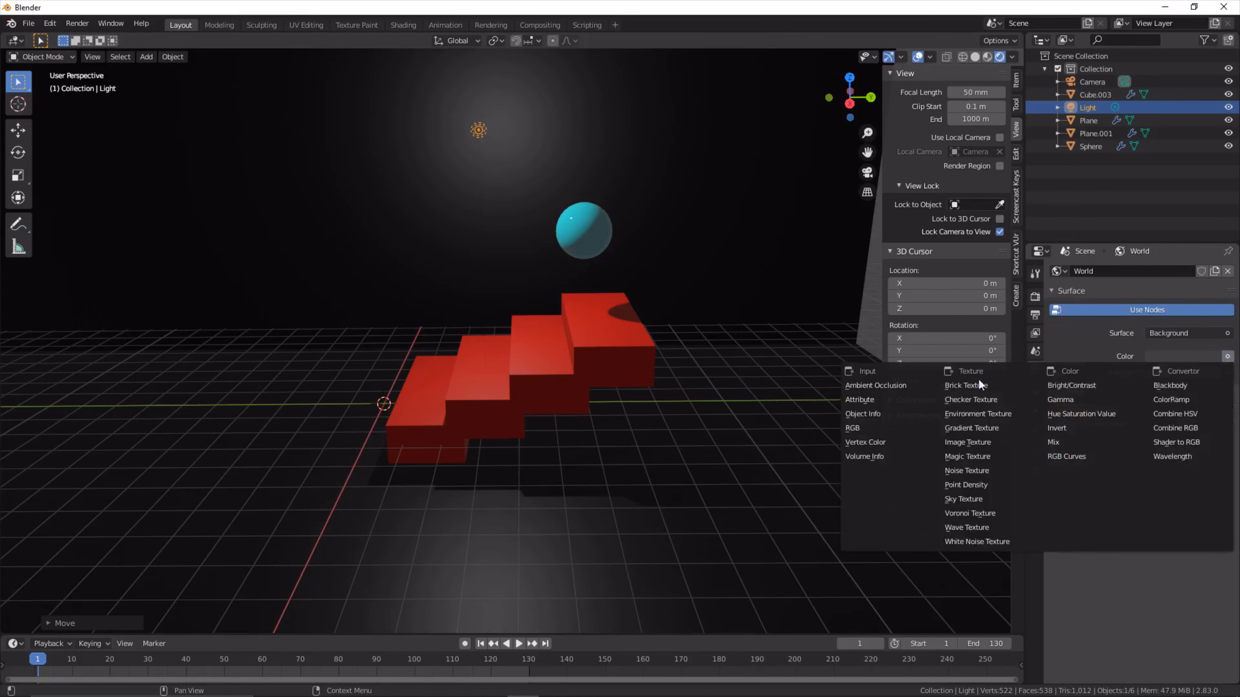
{"action": "left_click", "coordinate": [952, 415]}
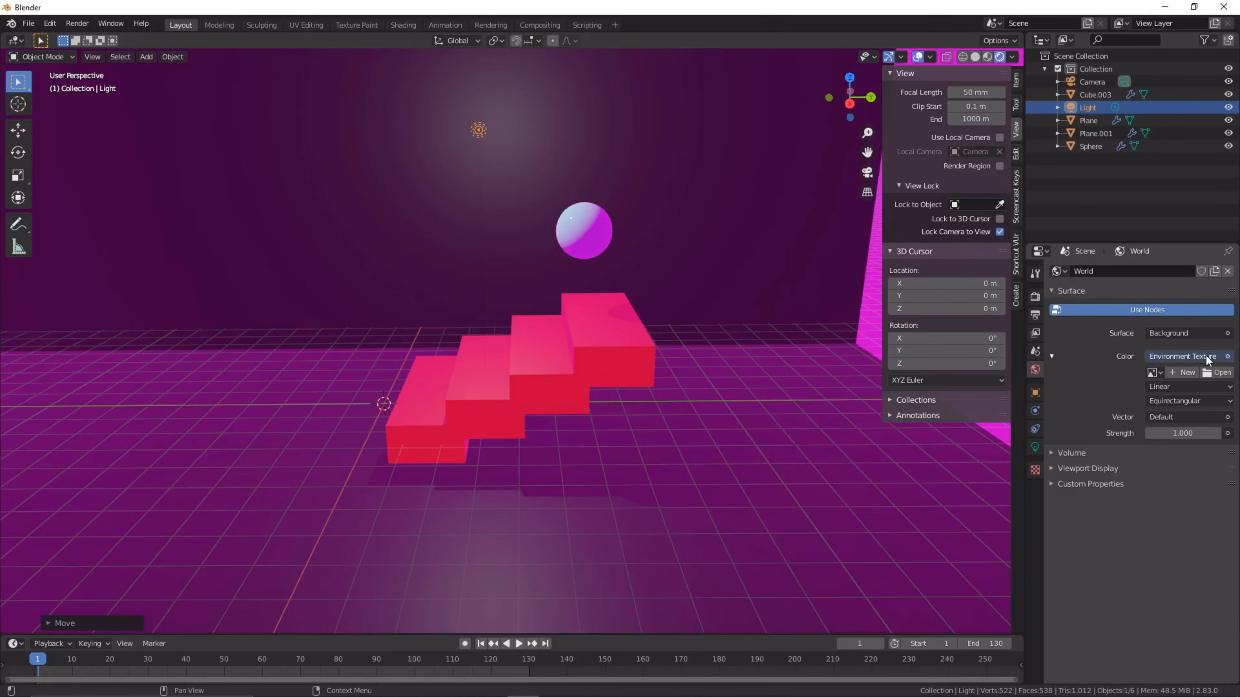
{"action": "left_click", "coordinate": [1218, 373]}
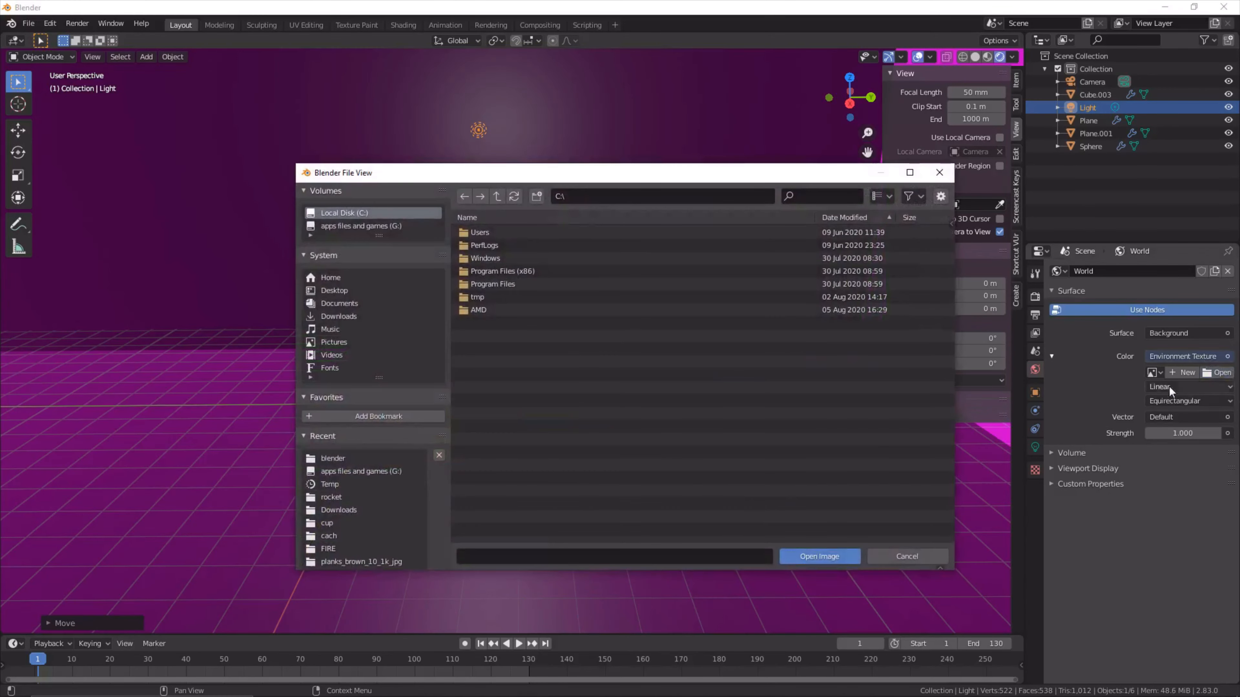
{"action": "left_click", "coordinate": [371, 226]}
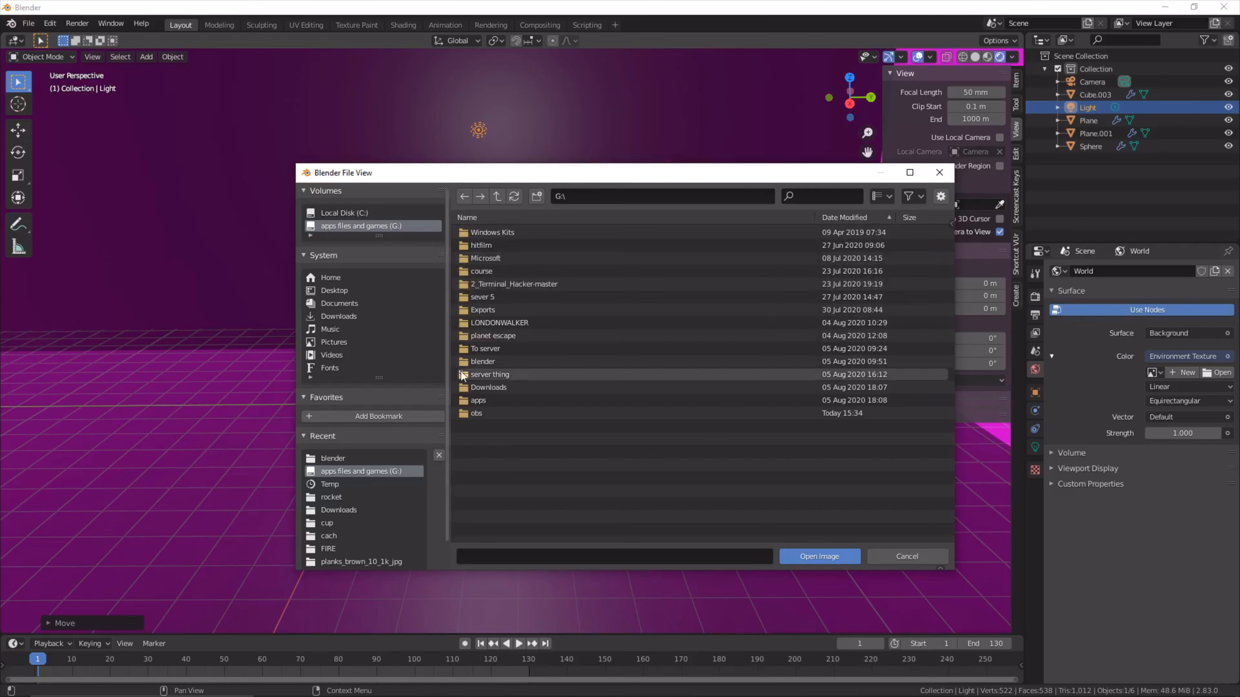
{"action": "double_click", "coordinate": [483, 387]}
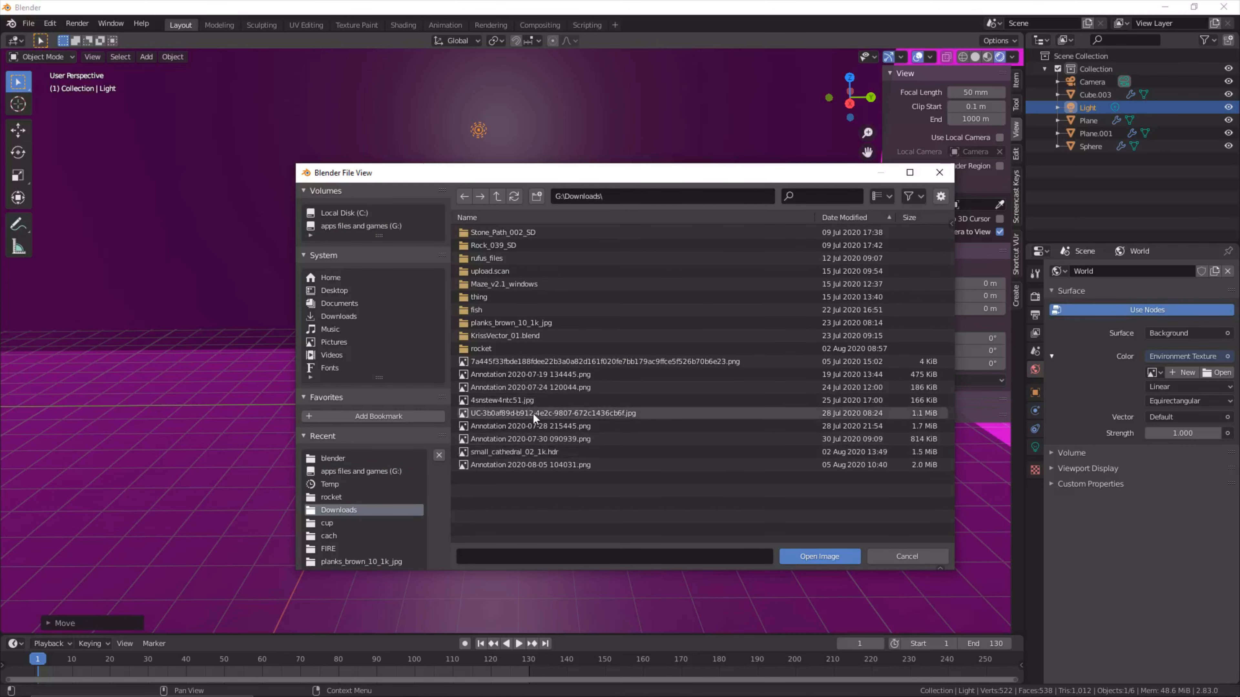
{"action": "double_click", "coordinate": [526, 446]}
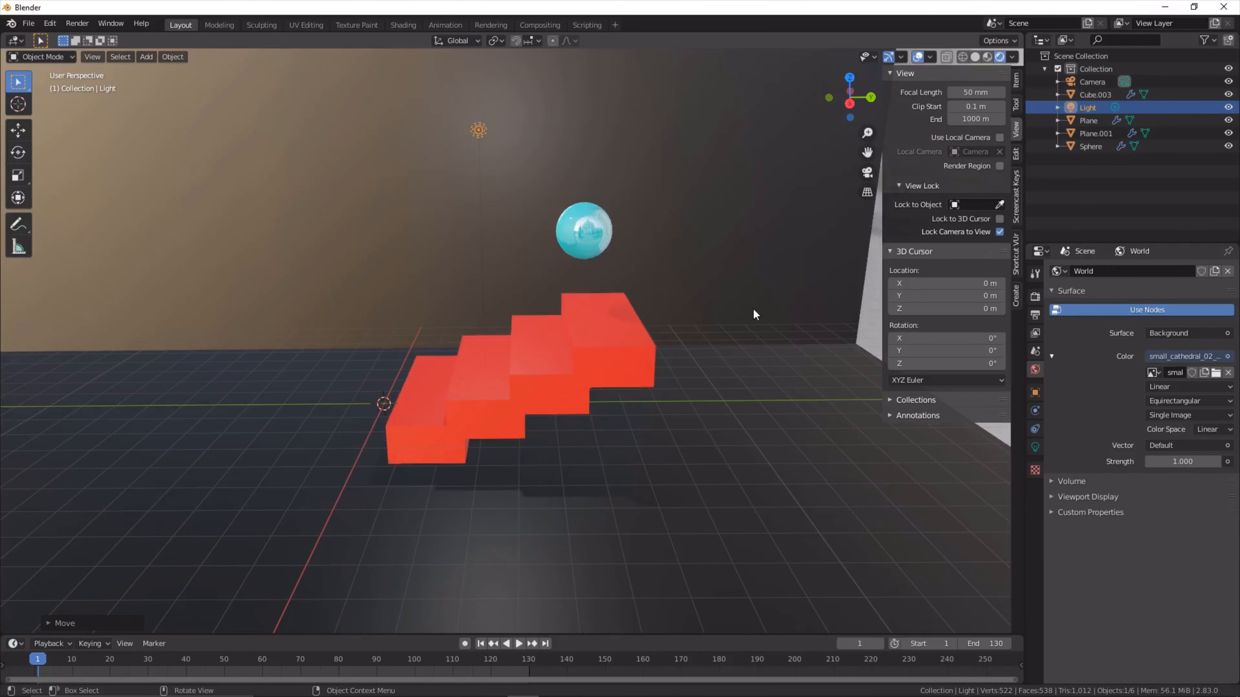
- Inspect the scene surroundings and reflections under the environment image, and return to the camera view
{"action": "scroll", "coordinate": [752, 315], "scroll_direction": "down", "scroll_amount": 10}
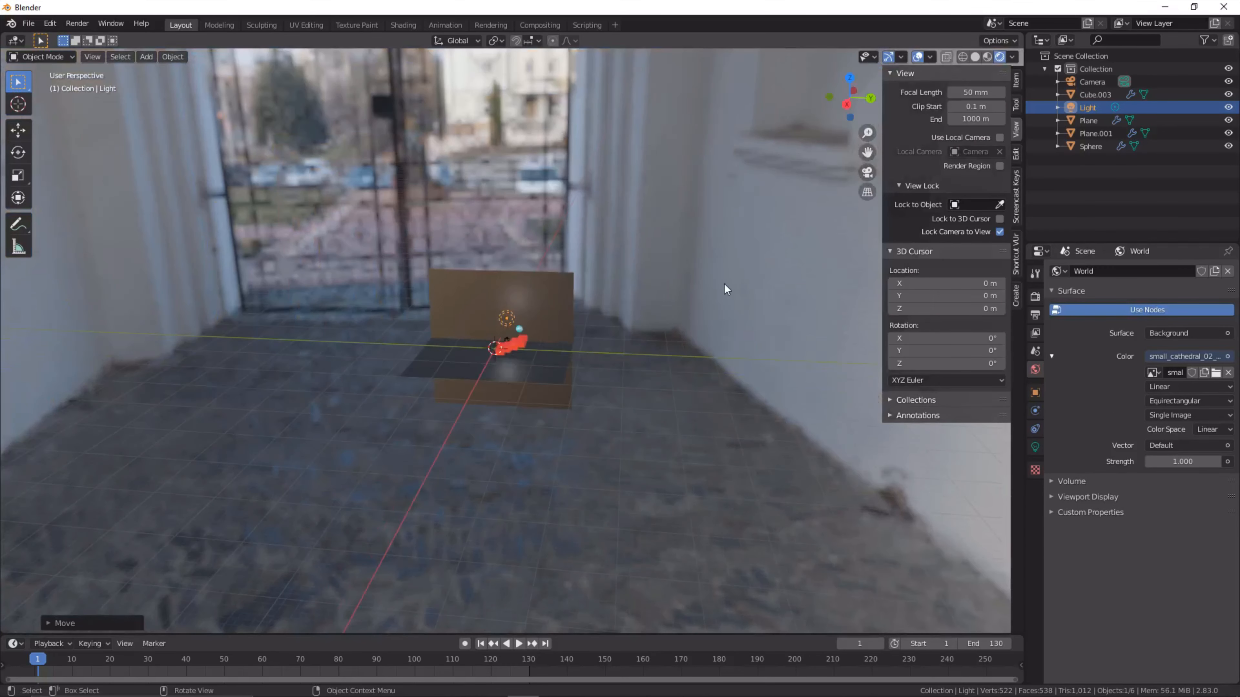
{"action": "scroll", "coordinate": [725, 284], "scroll_direction": "up", "scroll_amount": 4}
{"action": "scroll", "coordinate": [724, 284], "scroll_direction": "down", "scroll_amount": 4}
{"action": "middle_click_drag", "start_coordinate": [723, 284], "coordinate": [626, 315]}
{"action": "scroll", "coordinate": [557, 308], "scroll_direction": "up", "scroll_amount": 5}
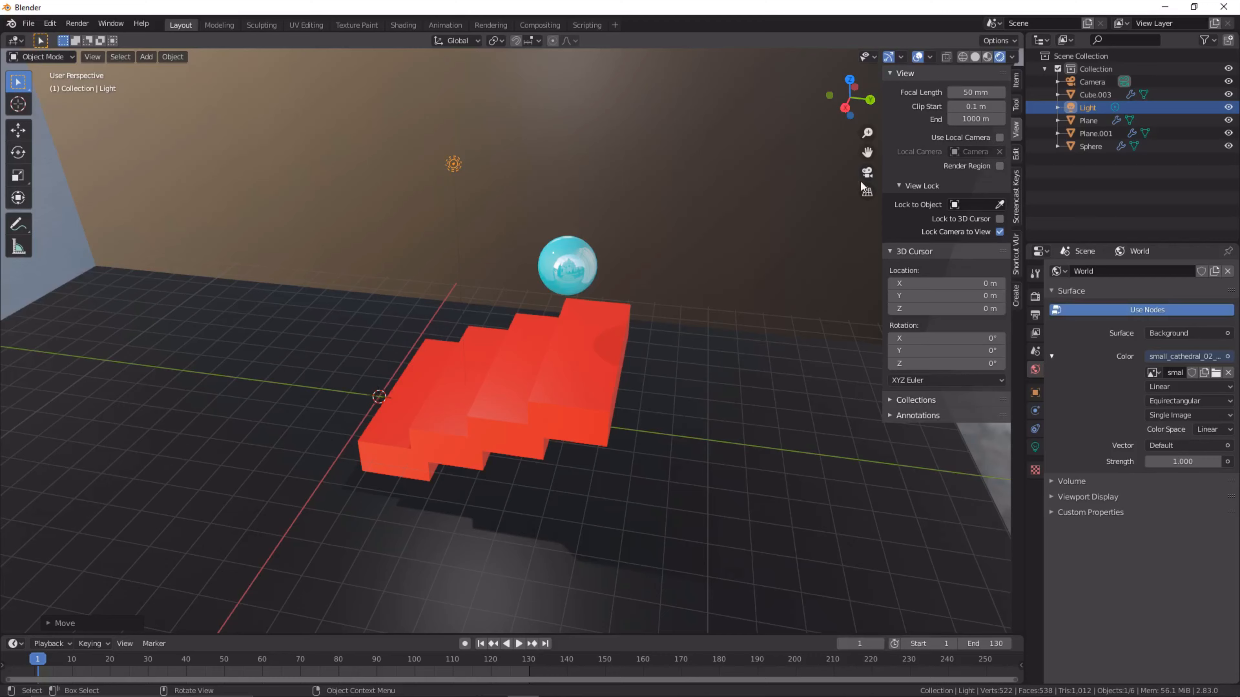
{"action": "left_click", "coordinate": [867, 171]}
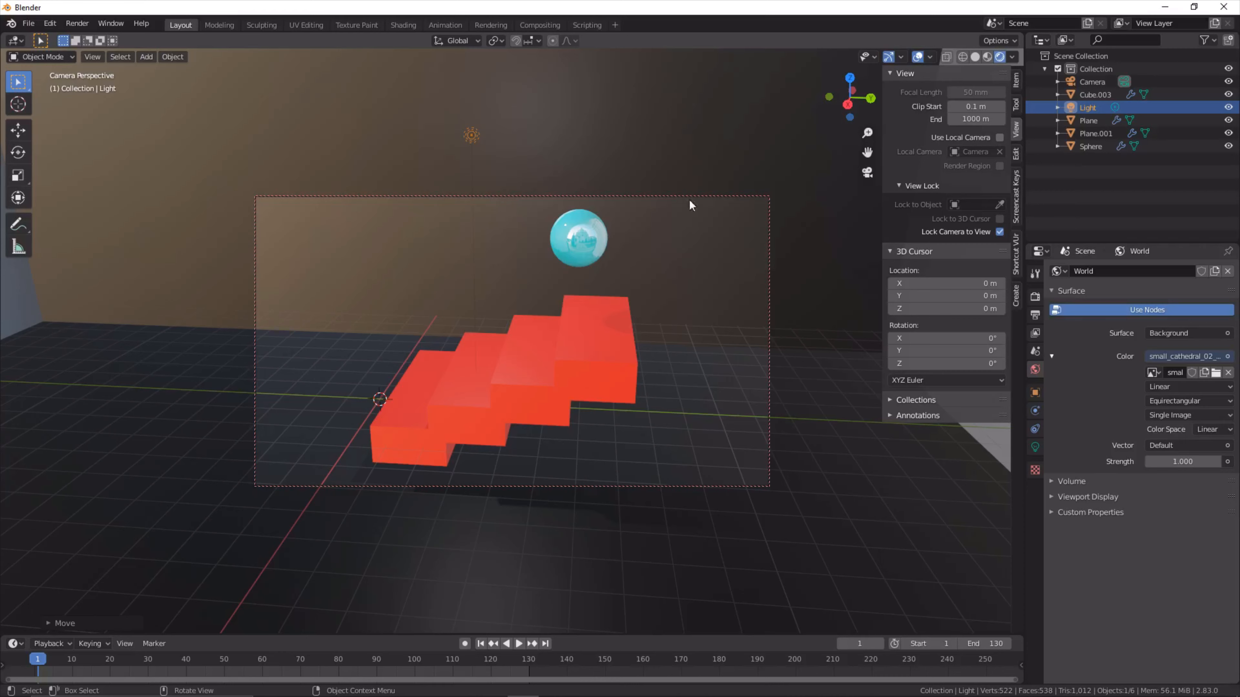
- Select the sphere, and undo the selection together with the world's environment image and texture
{"action": "left_click", "coordinate": [588, 233]}
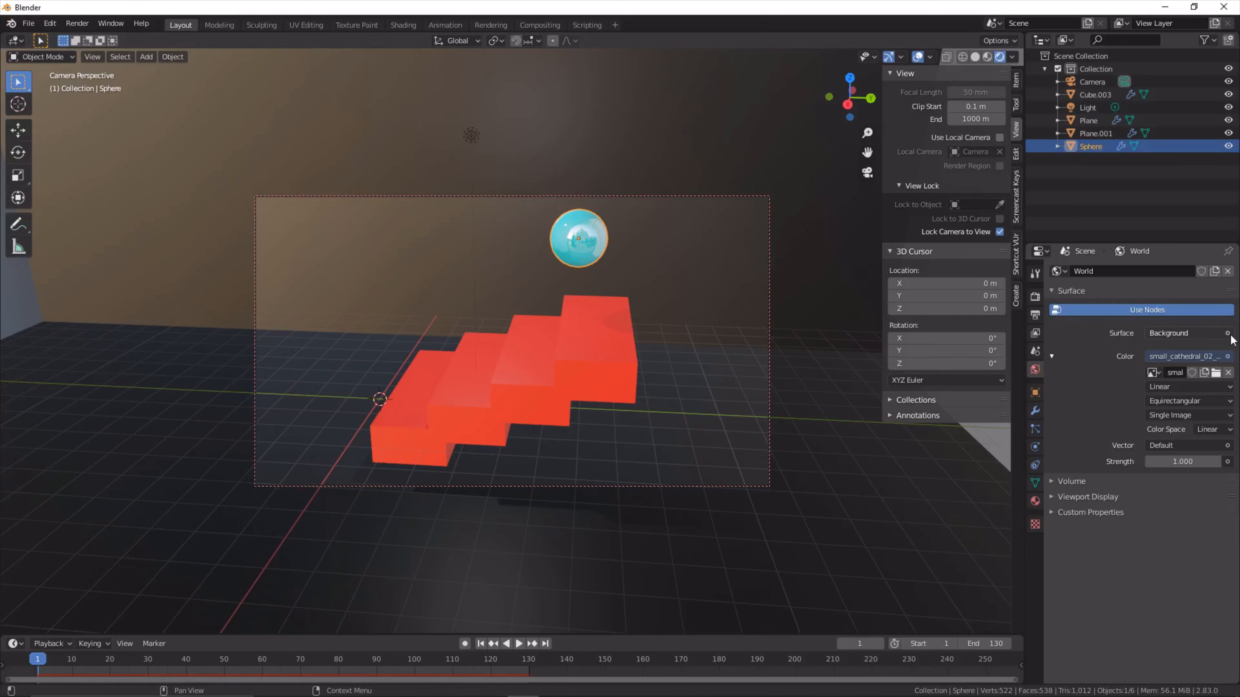
{"action": "key", "text": "ctrl+z"}
{"action": "key", "text": "ctrl+z"}
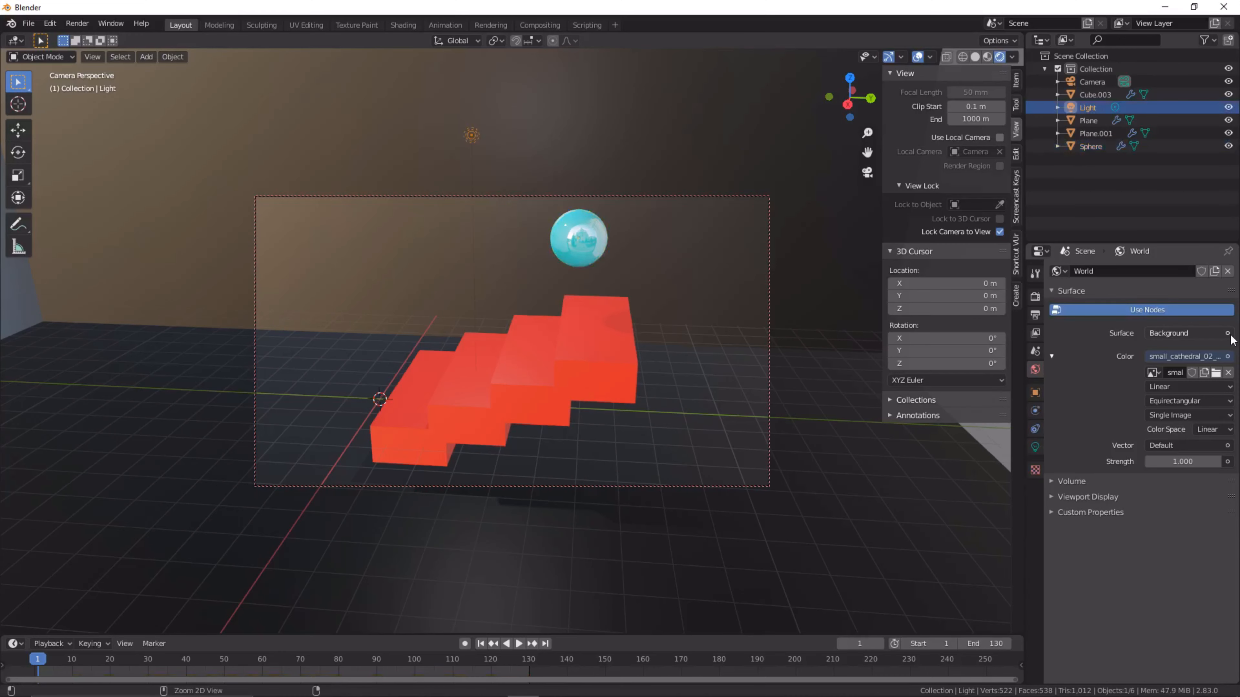
{"action": "key", "text": "ctrl+z"}
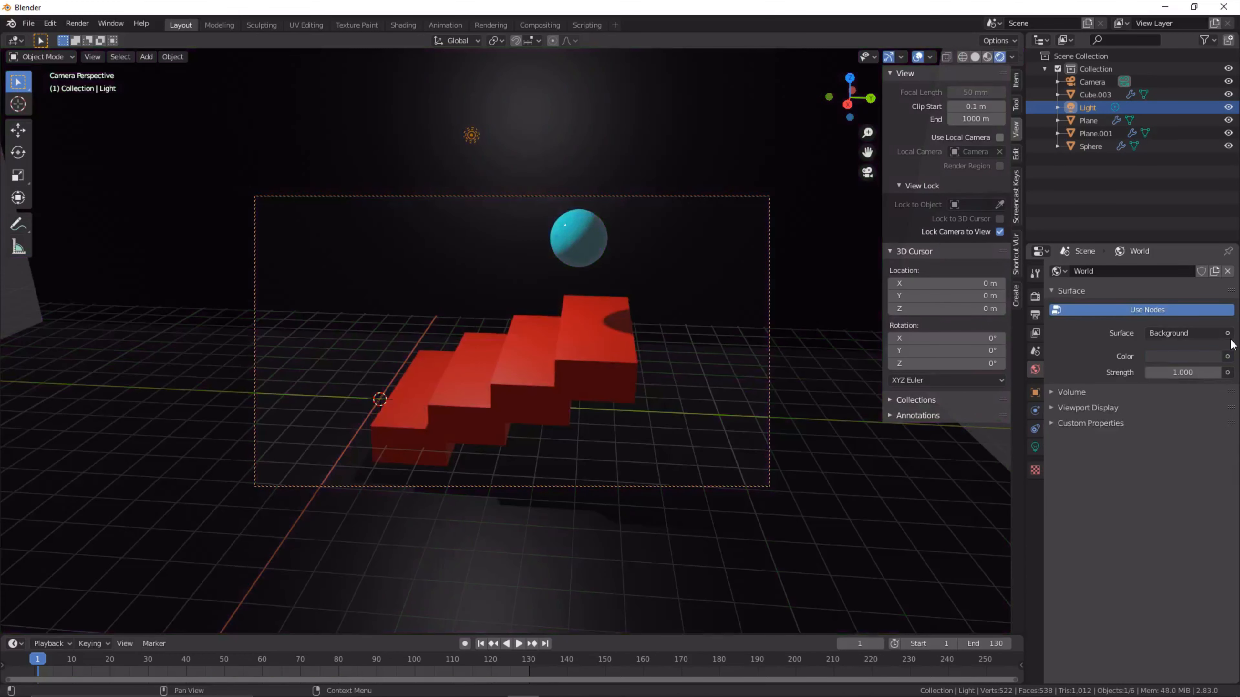
- Assign an Environment Texture to the world background color again and load small_cathedral_02_1k.hdr from G:\Downloads
{"action": "left_click", "coordinate": [1226, 356]}
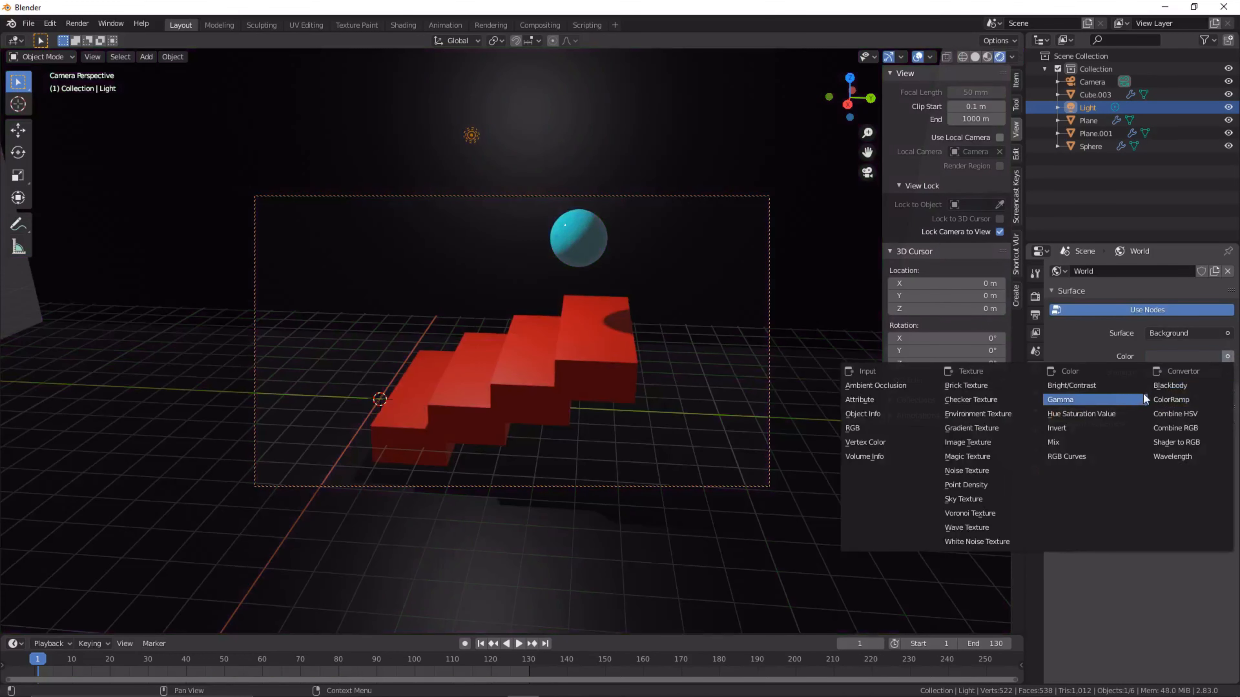
{"action": "left_click", "coordinate": [1011, 415]}
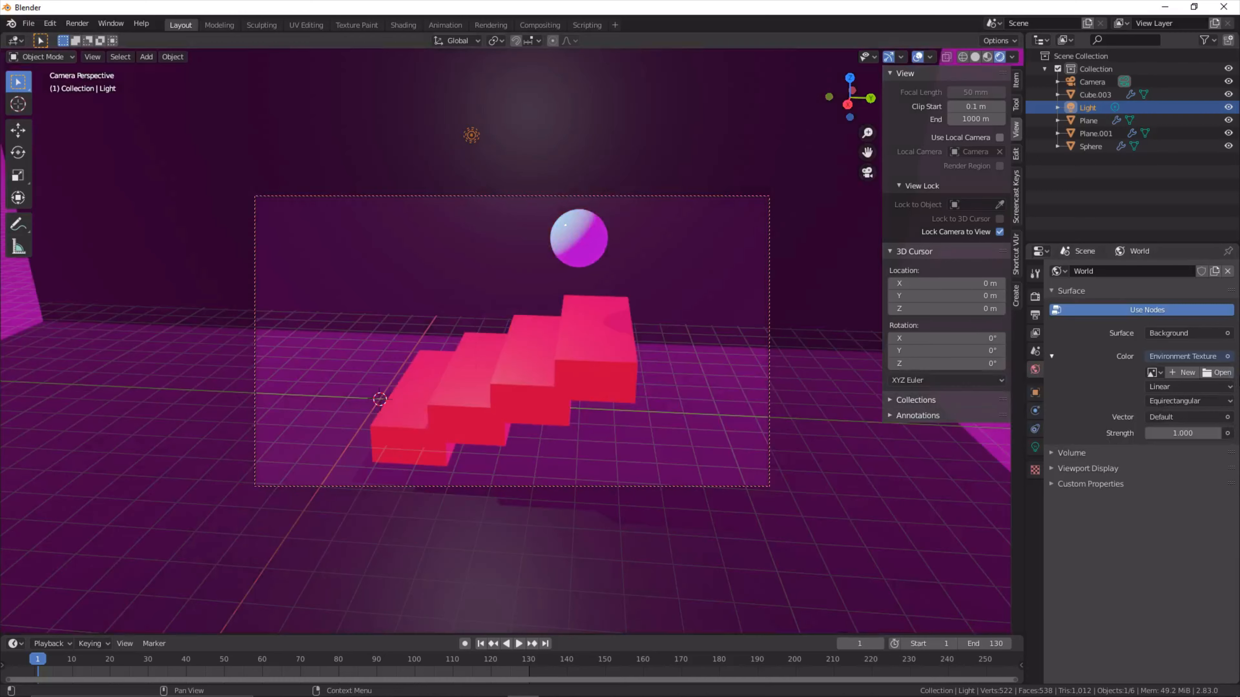
{"action": "left_click", "coordinate": [1218, 372]}
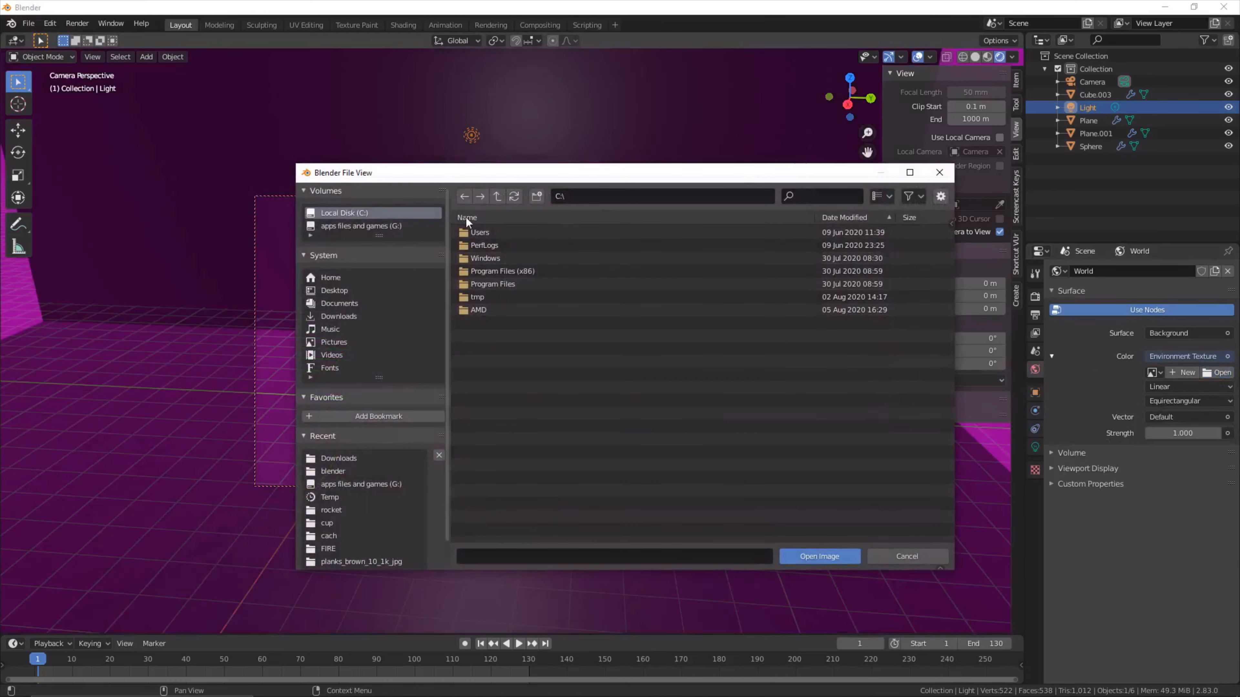
{"action": "left_click", "coordinate": [394, 226]}
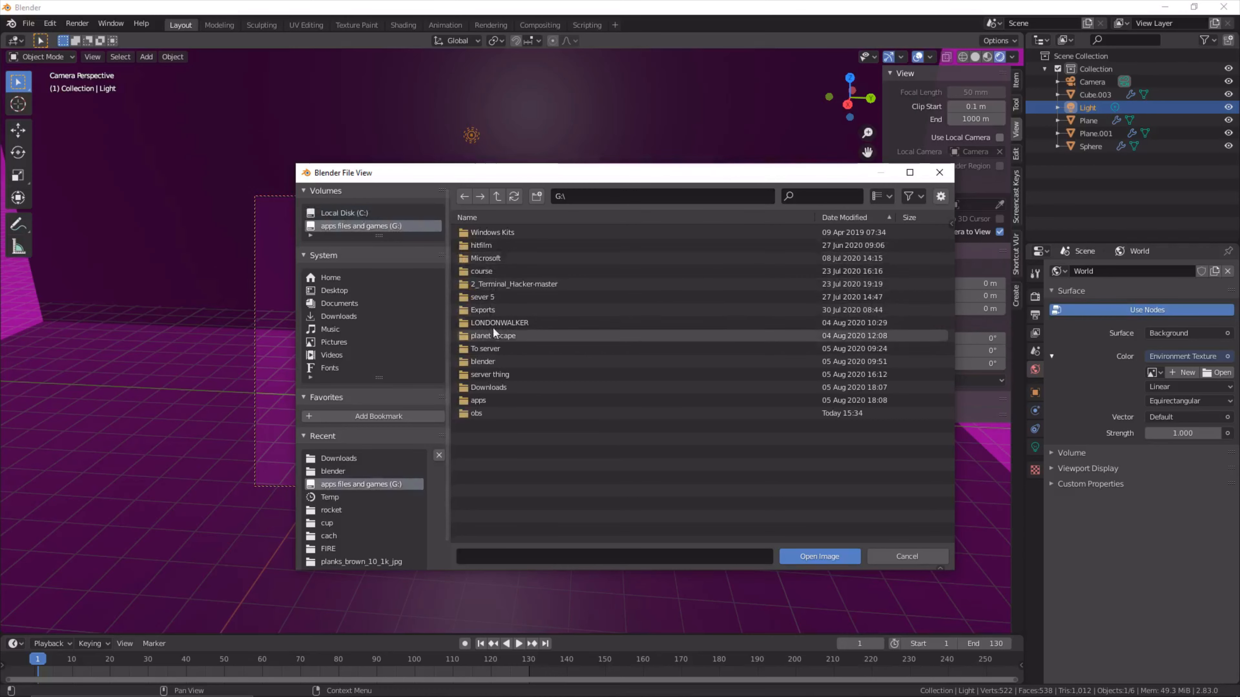
{"action": "double_click", "coordinate": [491, 387]}
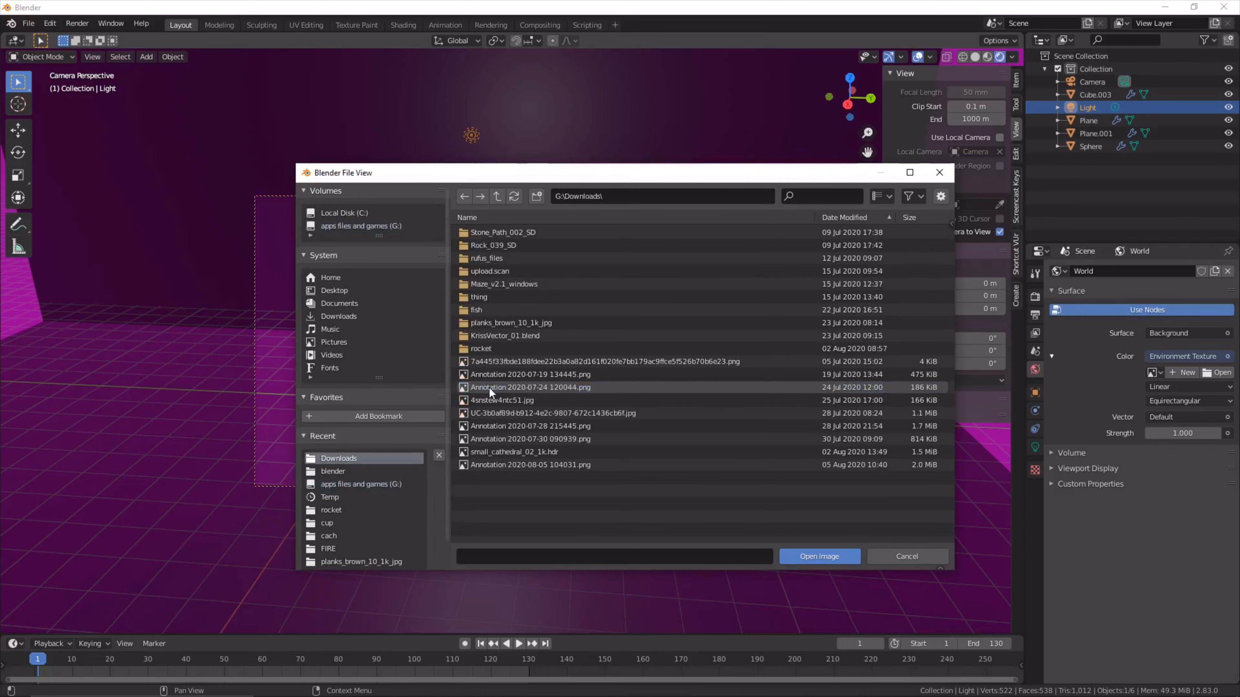
{"action": "double_click", "coordinate": [513, 450]}
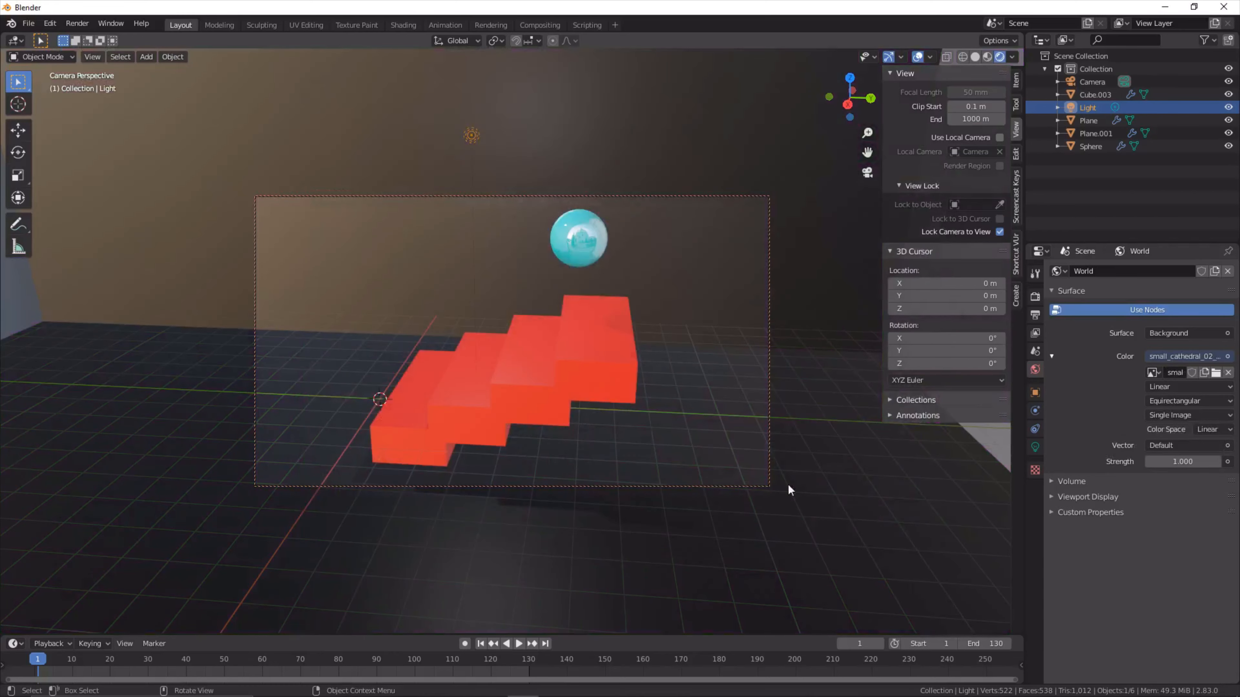
- Remove the Background shader from the world's surface and turn off the world's nodes
{"action": "left_click", "coordinate": [1227, 334]}
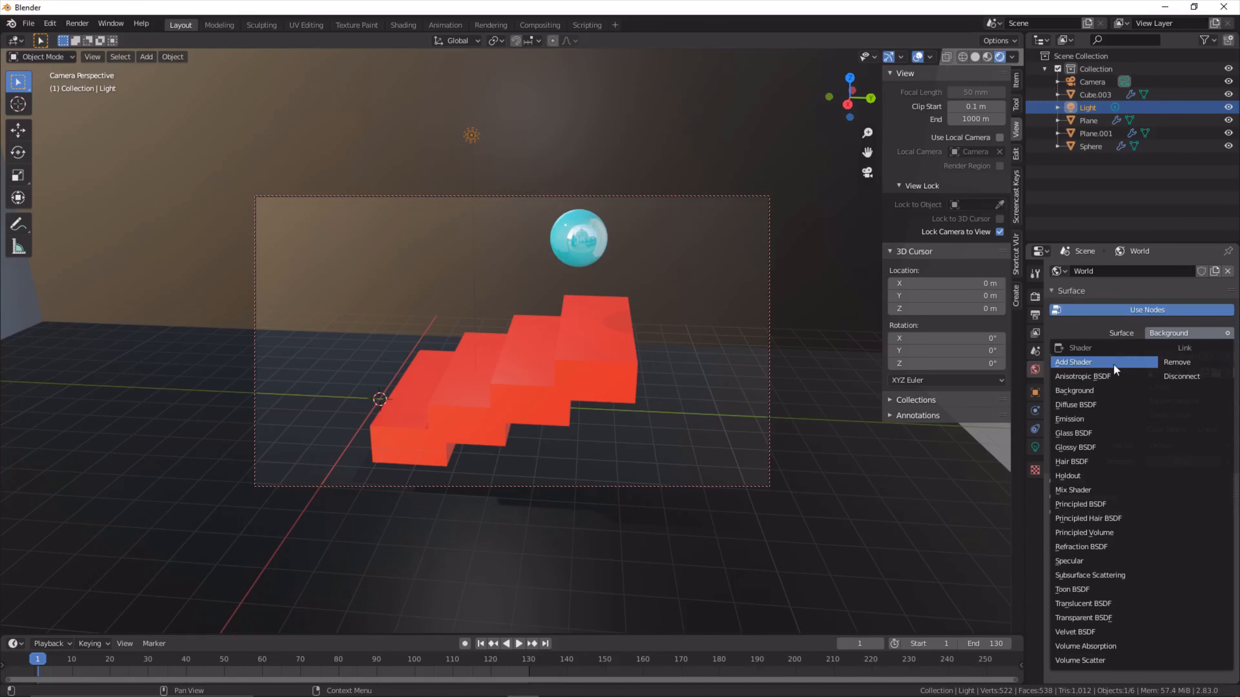
{"action": "left_click", "coordinate": [1190, 362]}
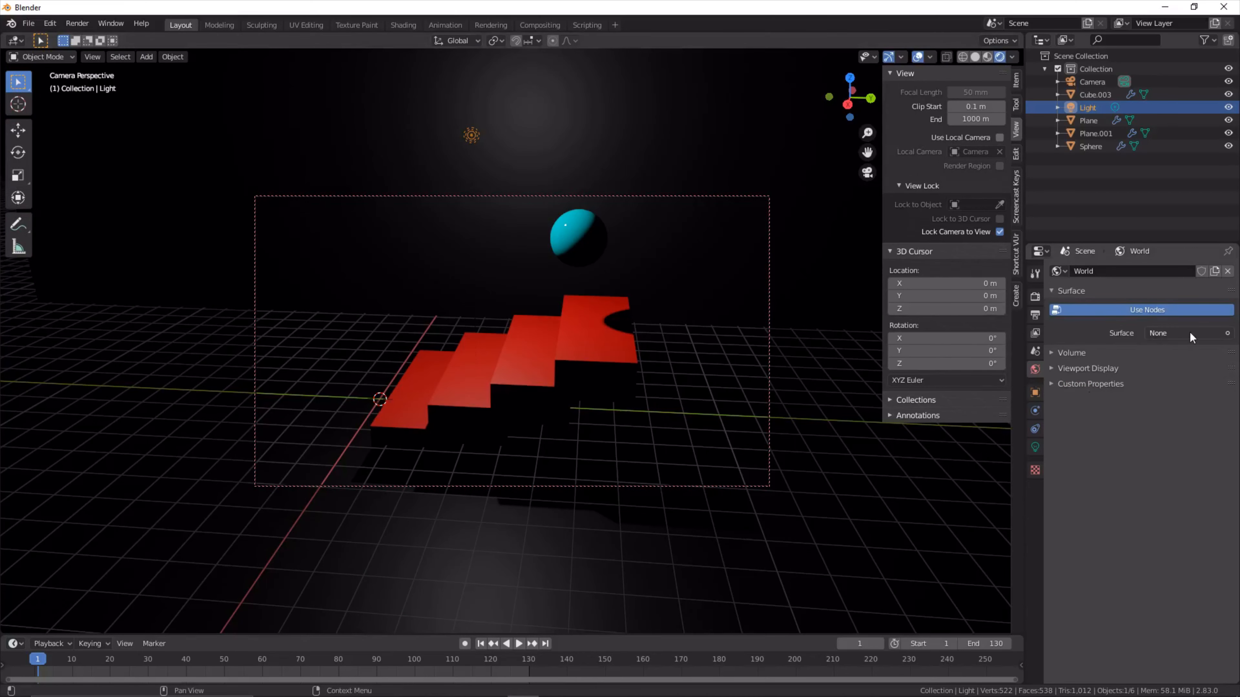
{"action": "left_click", "coordinate": [1113, 311]}
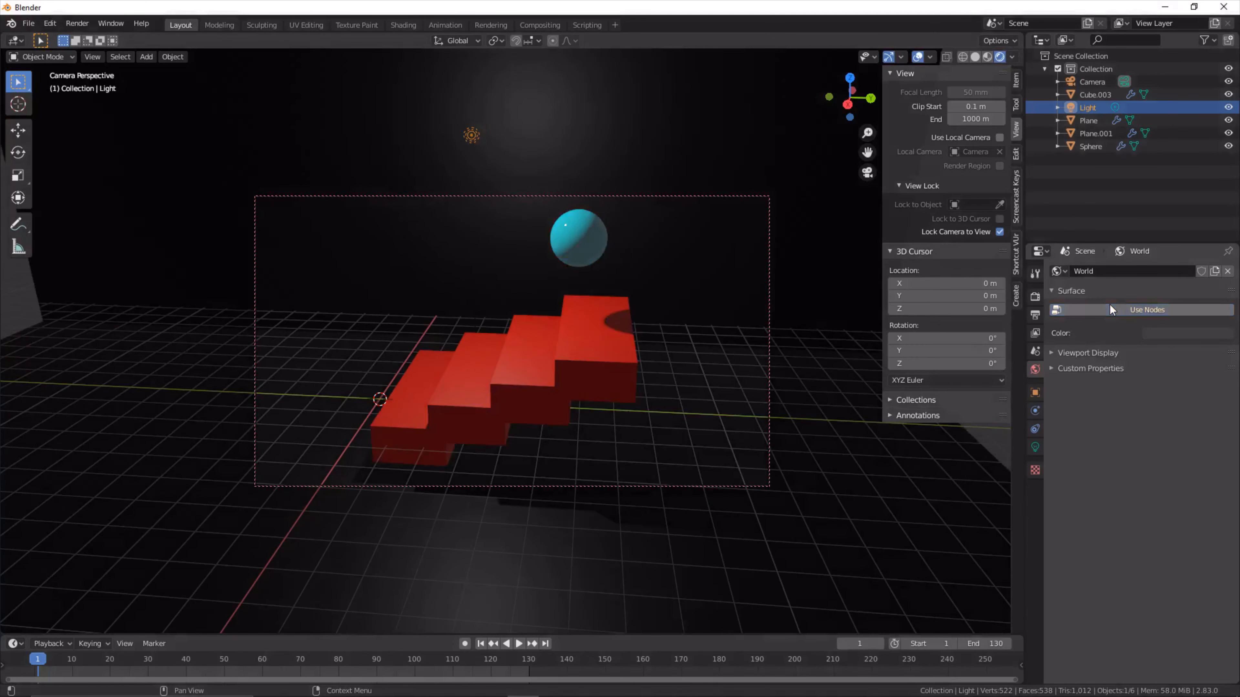
- Adjust the brightness of the world's plain color with nodes off, and slightly shift the camera's viewing angle
{"action": "left_click", "coordinate": [1156, 336]}
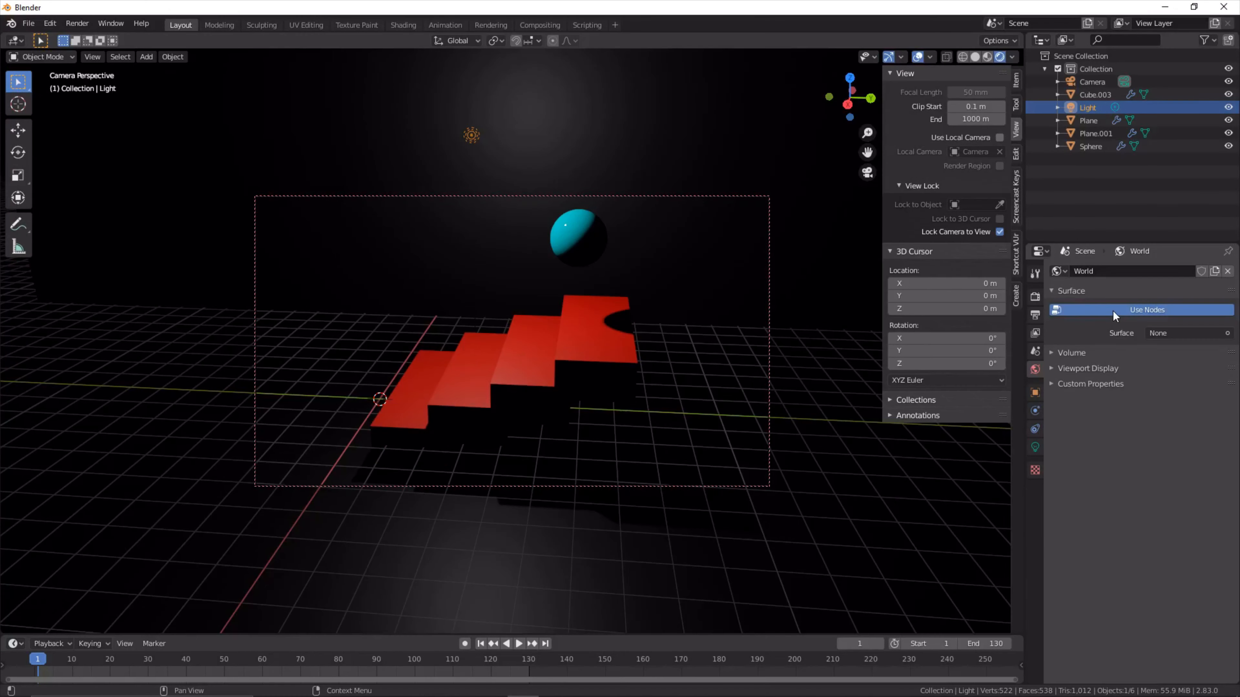
{"action": "left_click", "coordinate": [1162, 336]}
{"action": "left_click", "coordinate": [1222, 165]}
{"action": "left_click_drag", "start_coordinate": [1222, 162], "coordinate": [1222, 232]}
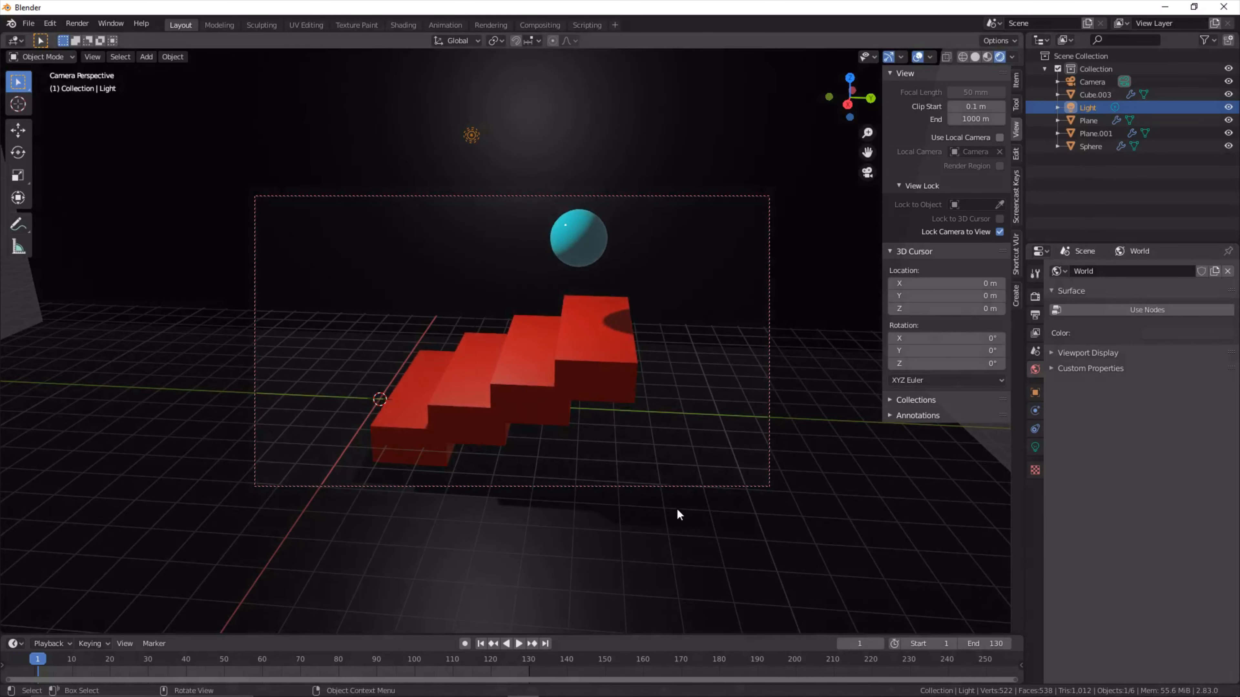
{"action": "middle_click_drag", "start_coordinate": [693, 497], "coordinate": [696, 491]}
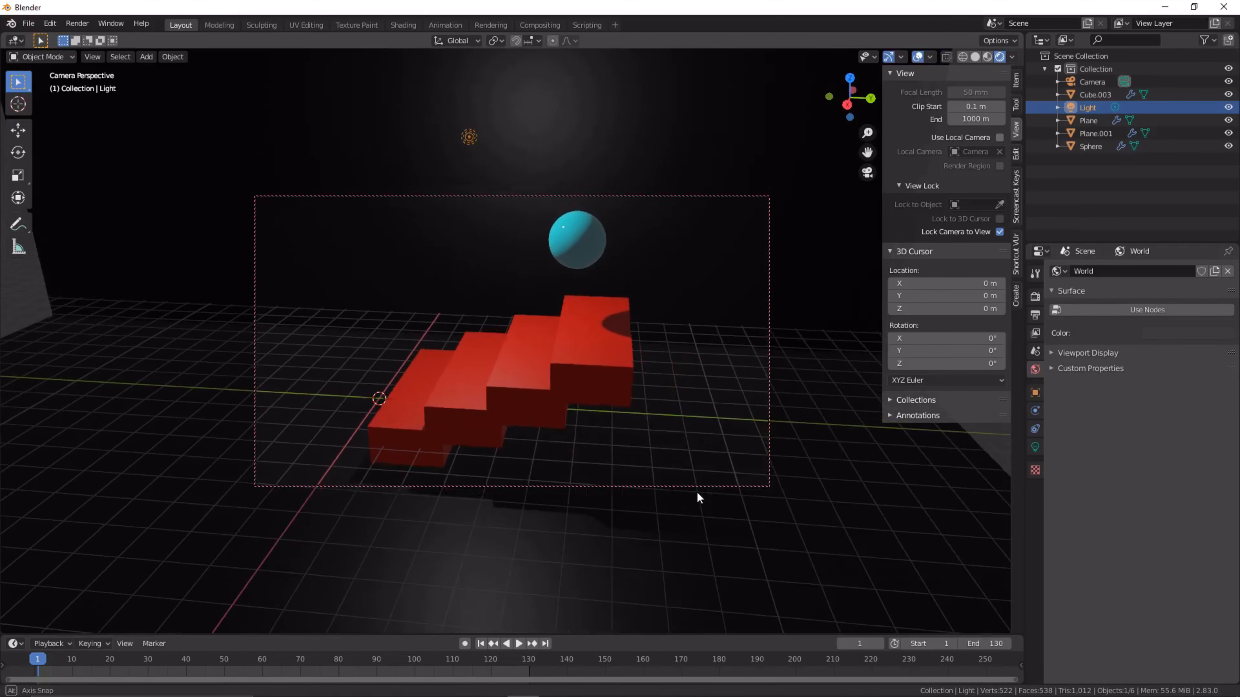
- Set the render output's horizontal resolution to 1080 px for a square frame
{"action": "left_click", "coordinate": [1033, 316]}
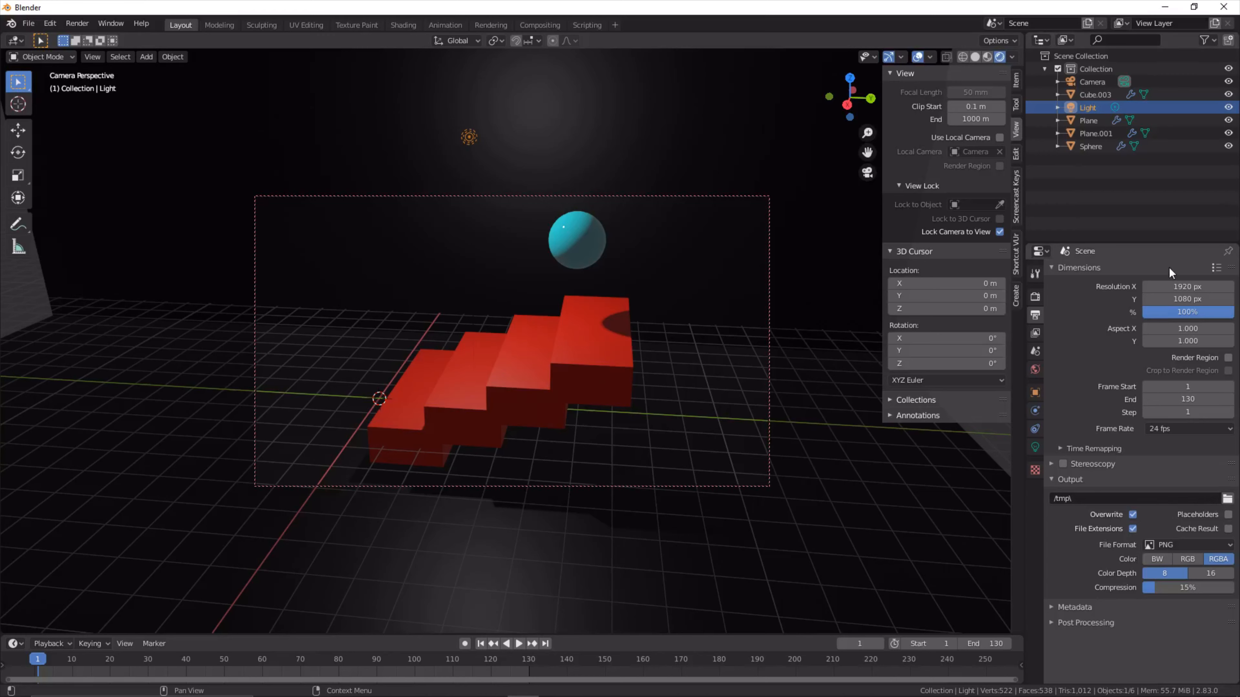
{"action": "mouse_move", "coordinate": [1182, 286]}
{"action": "left_mouse_down"}
{"action": "mouse_move", "coordinate": [1205, 286]}
{"action": "mouse_move", "coordinate": [1192, 286]}
{"action": "left_mouse_up"}
{"action": "left_click", "coordinate": [1181, 288]}
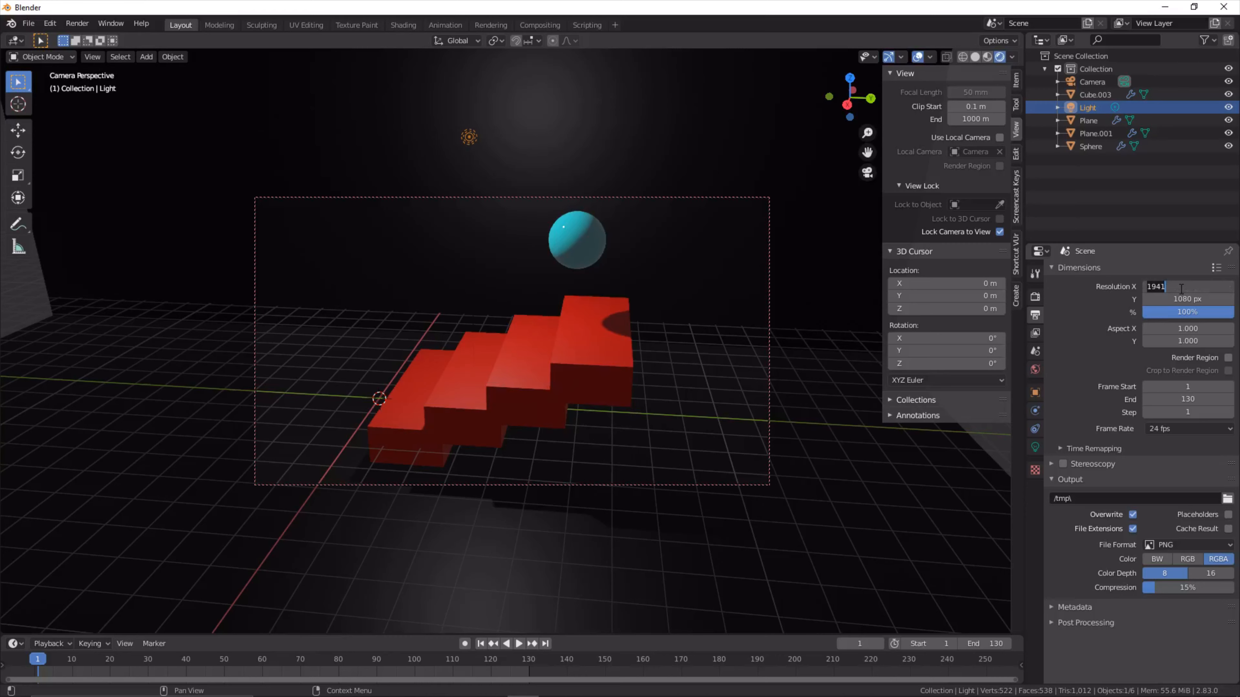
{"action": "type", "text": "1080"}
{"action": "key", "text": "Return"}
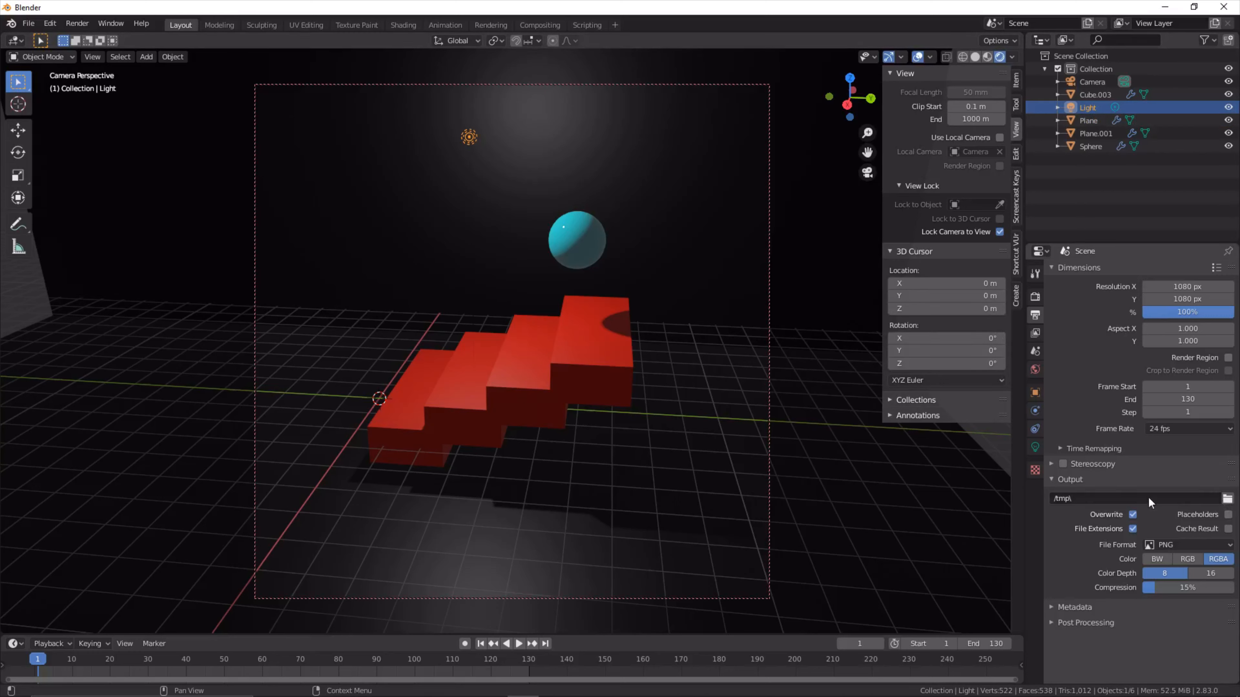
- Set the render output folder to the root of the G:\ drive
{"action": "left_click", "coordinate": [1229, 500]}
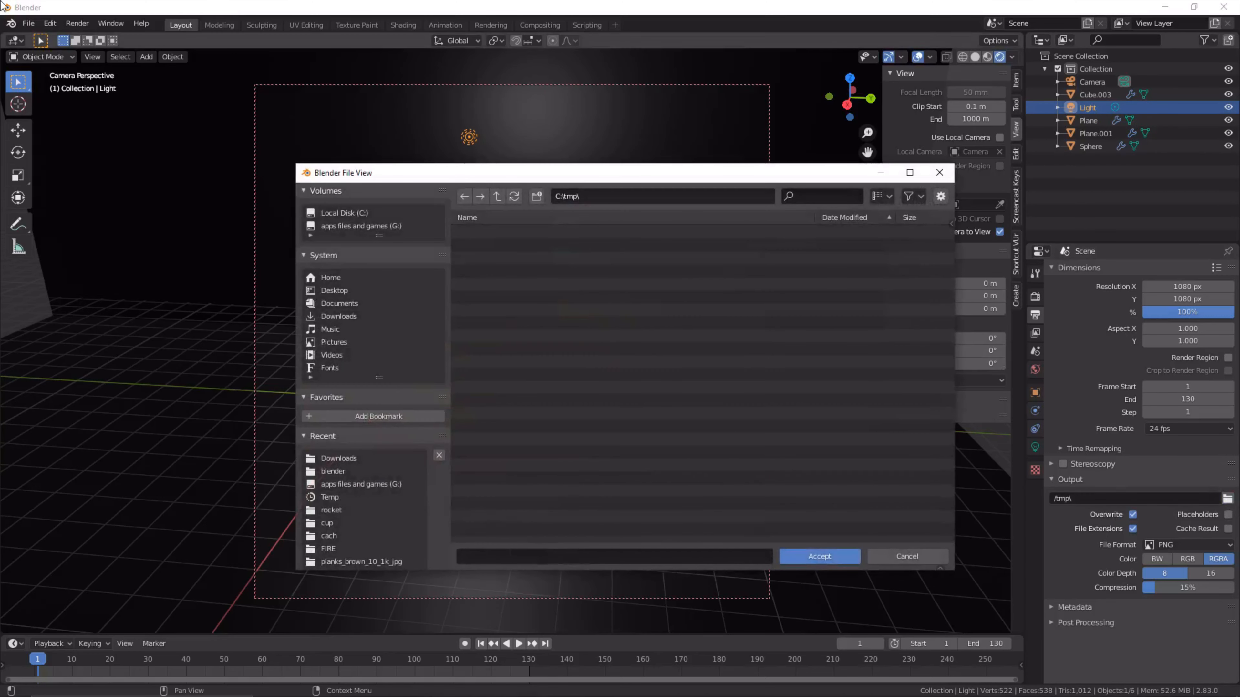
{"action": "left_click", "coordinate": [342, 226]}
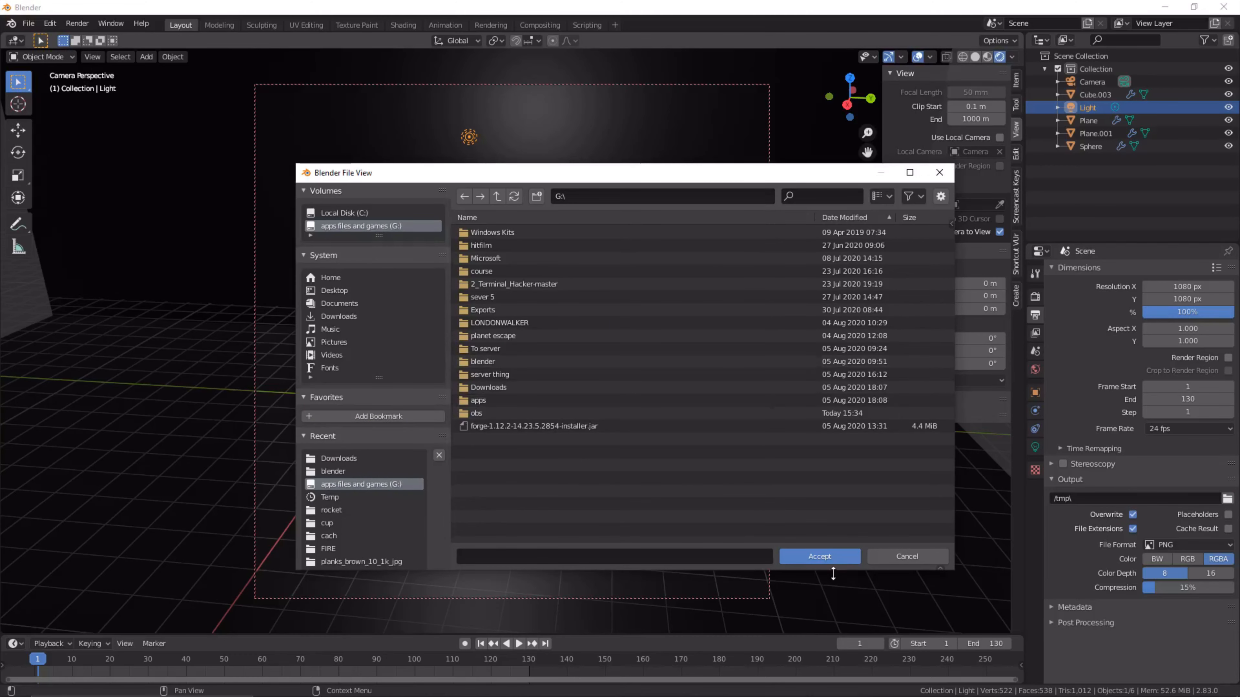
{"action": "left_click", "coordinate": [822, 557]}
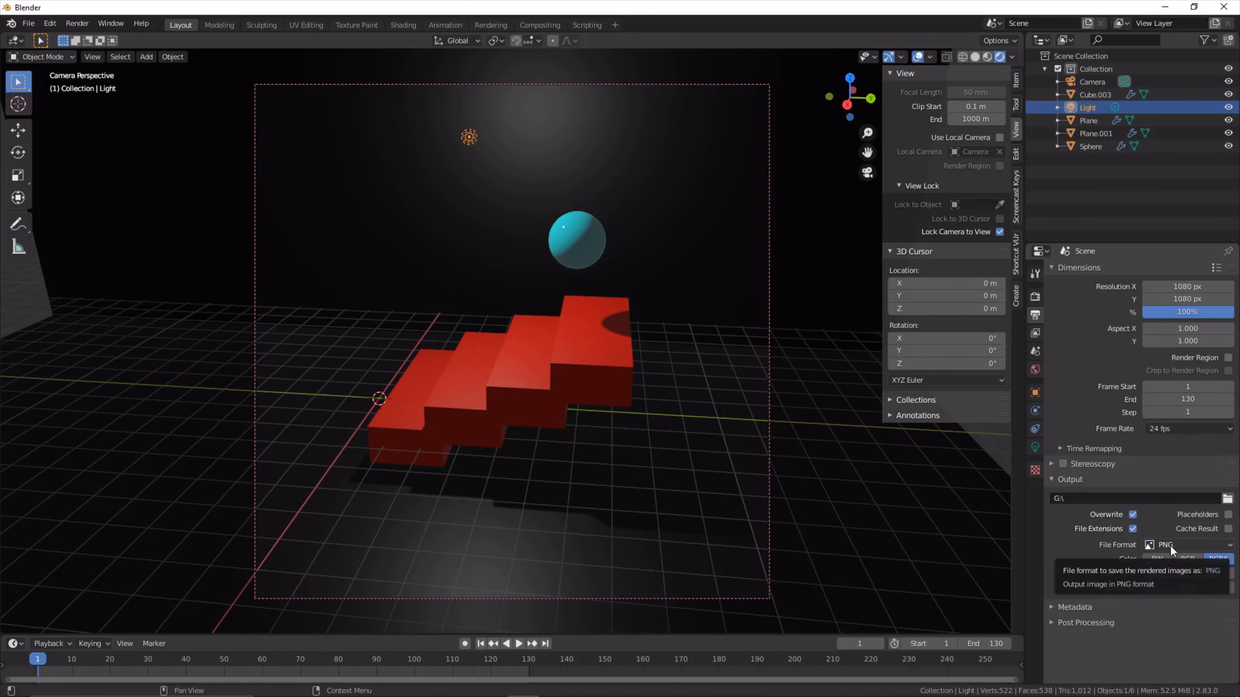
- Set the output file format to FFmpeg video with an MPEG-4 container and Autosplit Output enabled
{"action": "left_click", "coordinate": [1170, 545]}
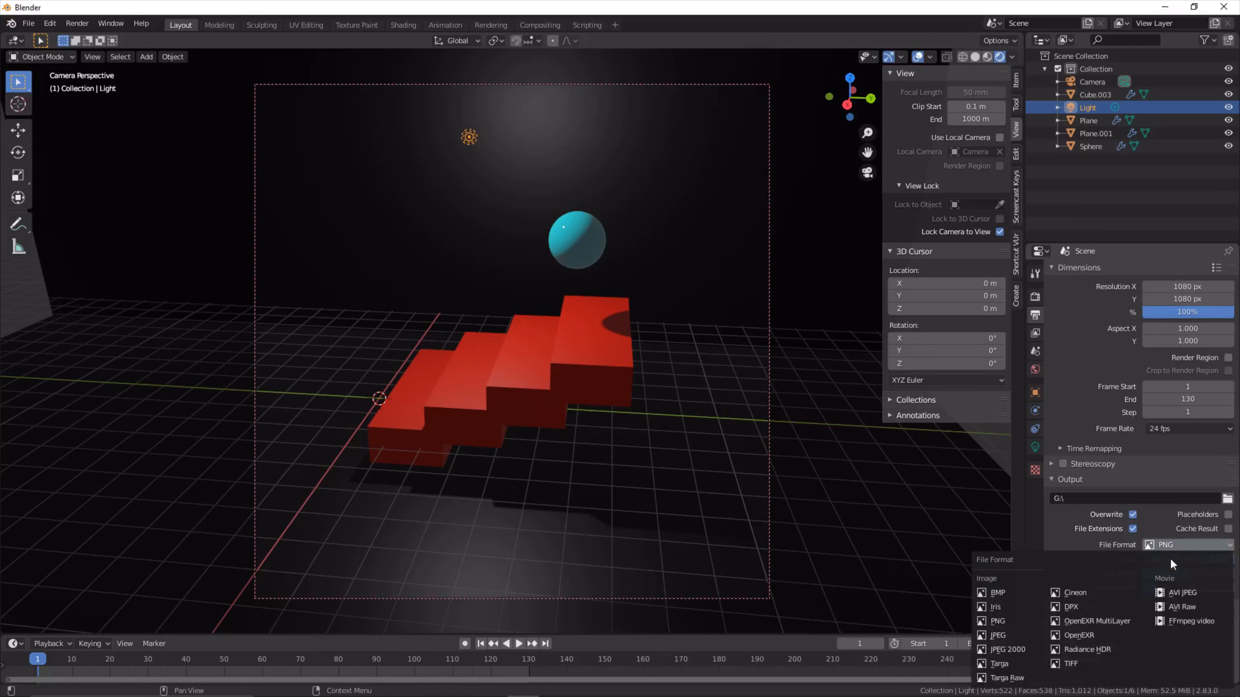
{"action": "left_click", "coordinate": [1185, 622]}
{"action": "left_click", "coordinate": [1102, 578]}
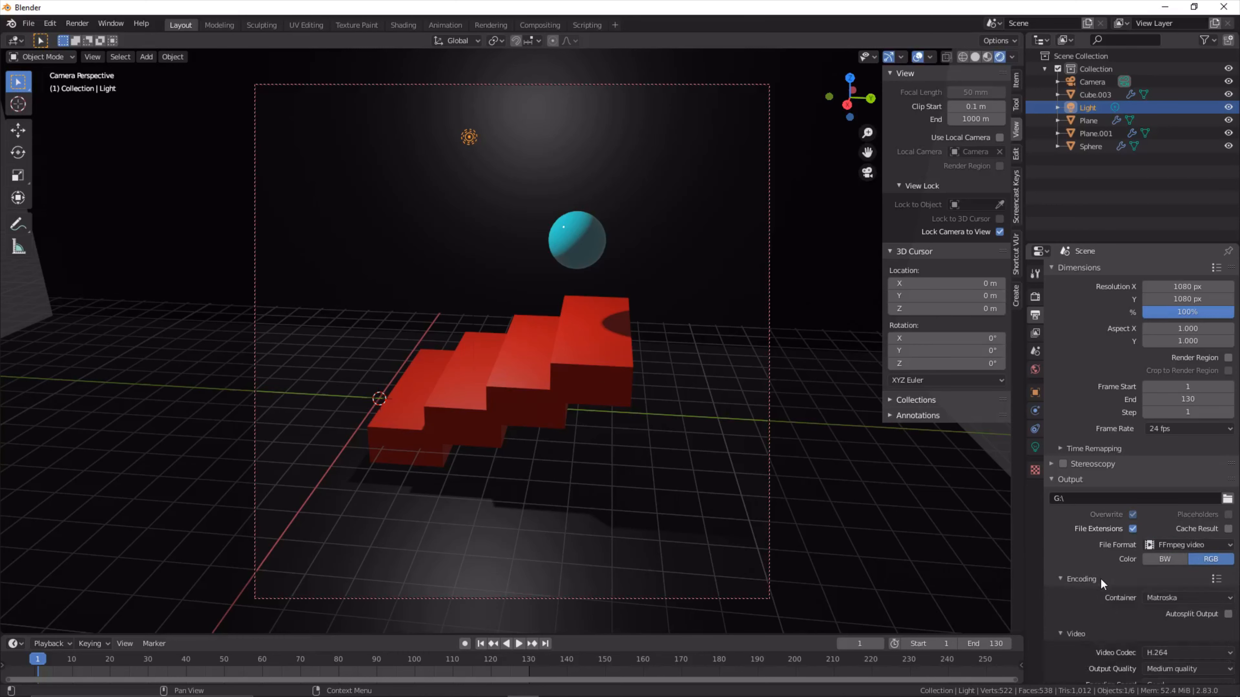
{"action": "left_click", "coordinate": [1201, 601]}
{"action": "left_click", "coordinate": [1190, 553]}
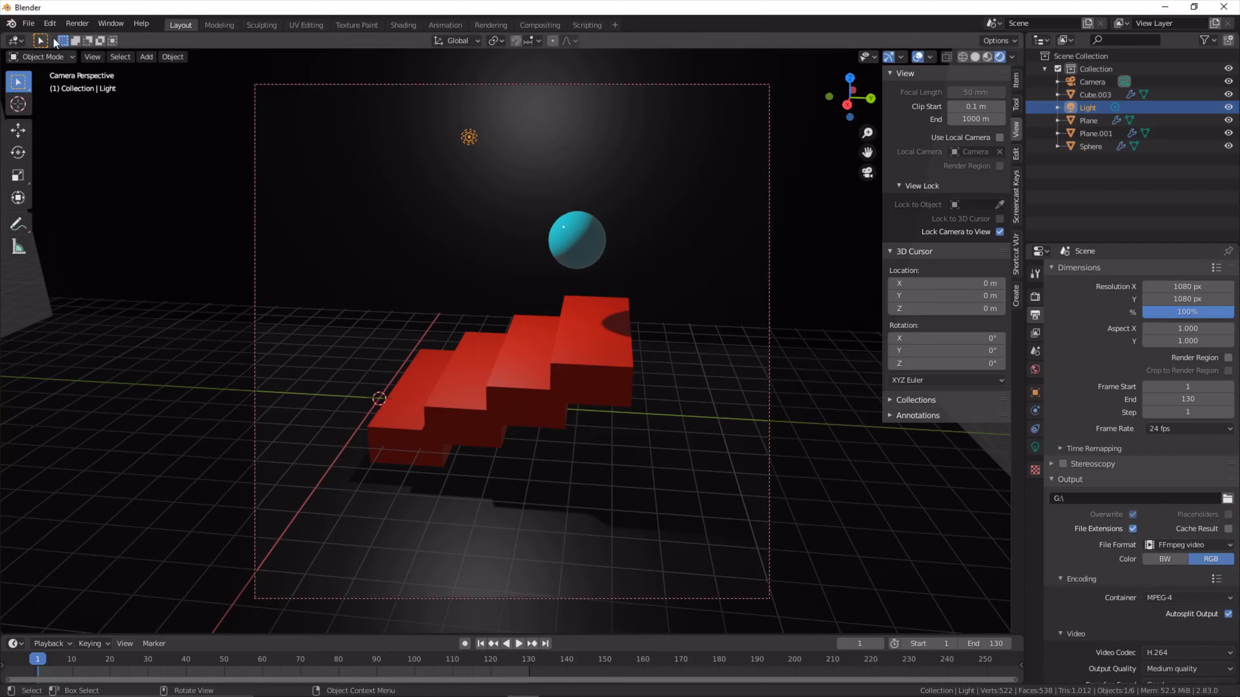
- Start rendering the full animation of the sphere and staircase
{"action": "left_click", "coordinate": [104, 24]}
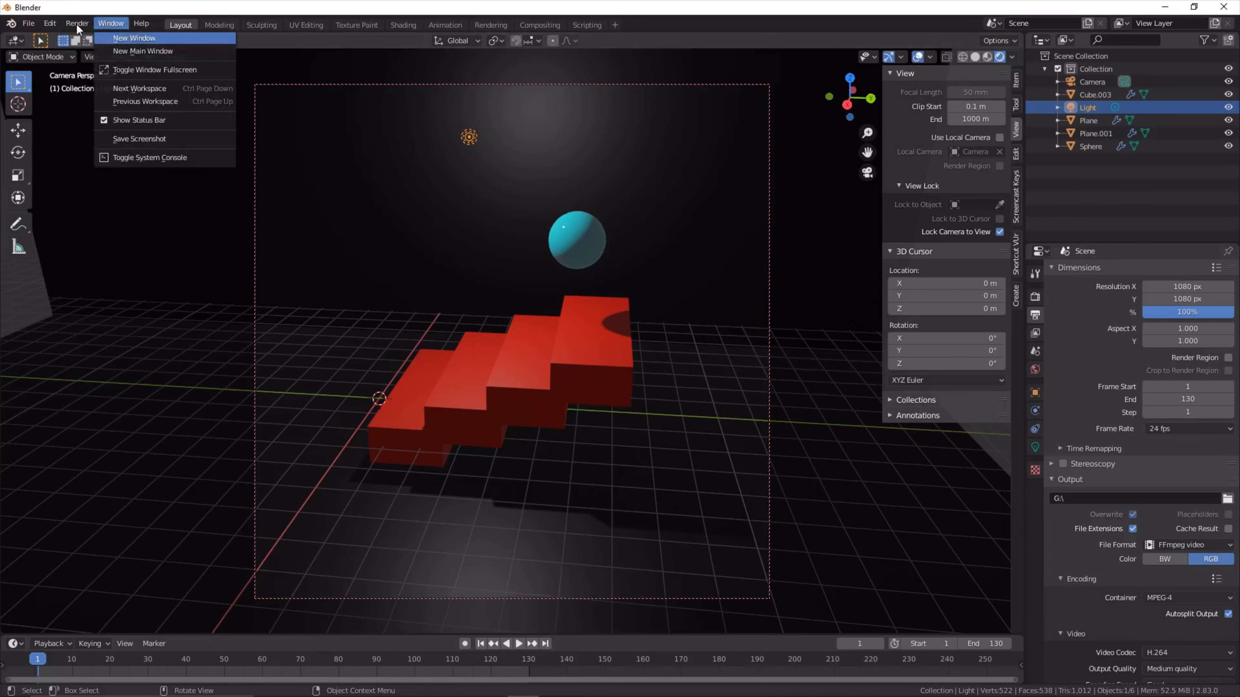
{"action": "mouse_move", "coordinate": [75, 24]}
{"action": "left_click", "coordinate": [78, 49]}
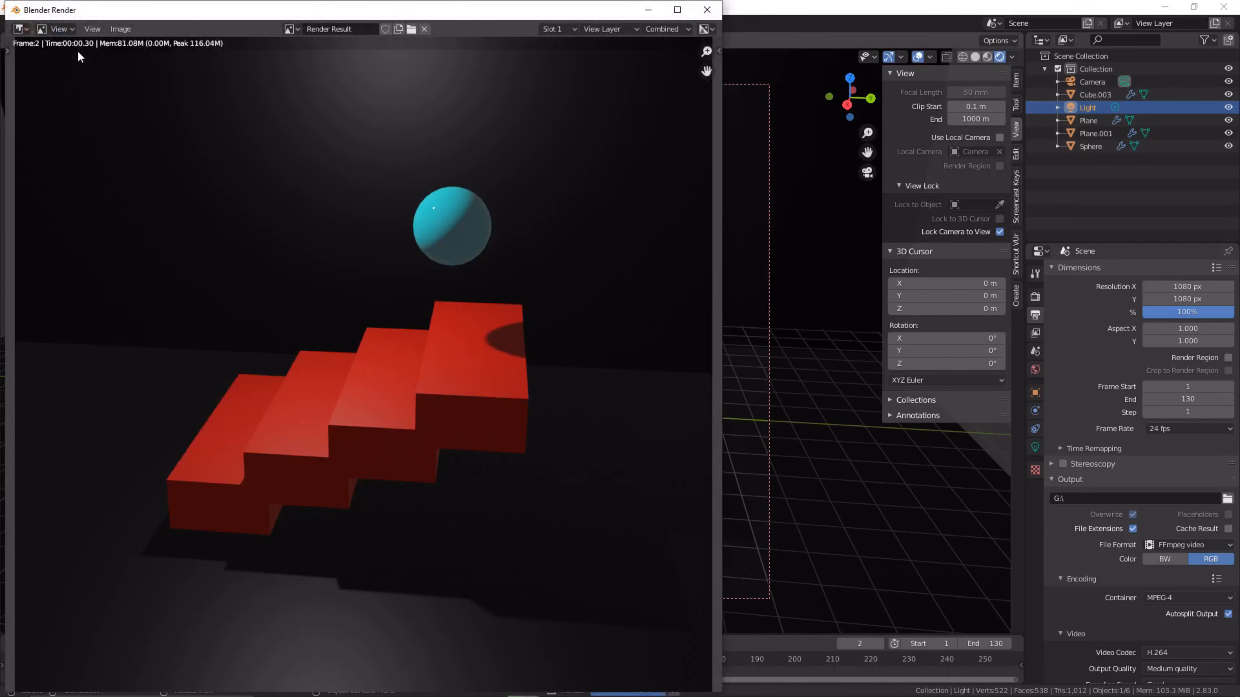